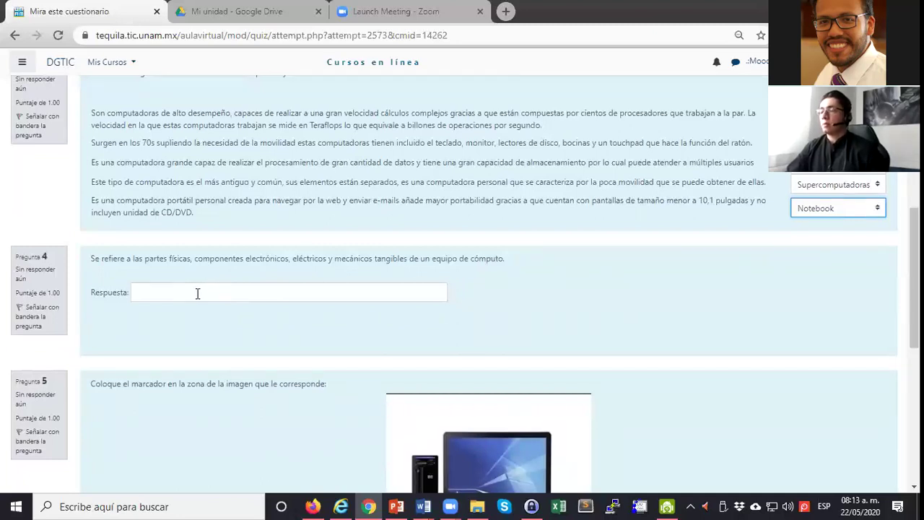
Answer question 4, about the tangible physical parts of a computer, with "Hardware"
left_click(197, 293)
type("H")
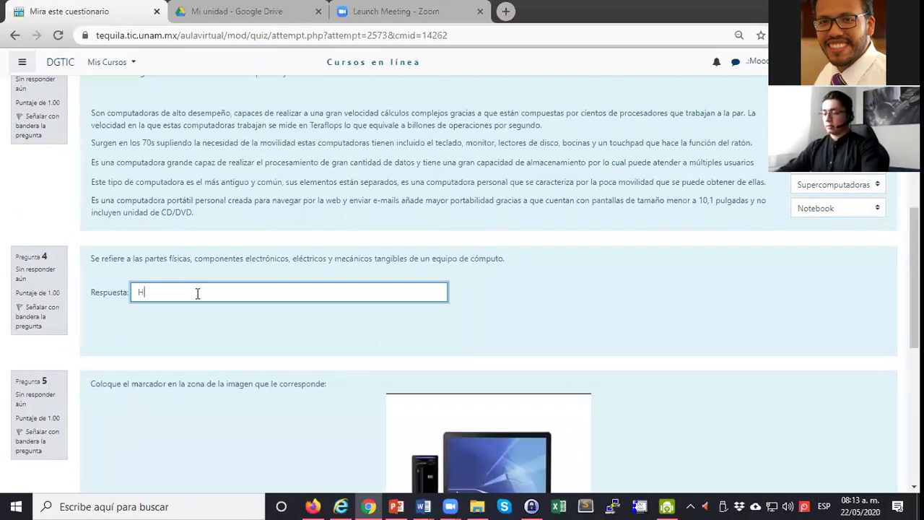
type("ardware")
left_click(515, 268)
In question 5, place the Monitor, Ratón, Gabinete and Teclado markers on their matching parts of the computer image
scroll(516, 268, "down", 1)
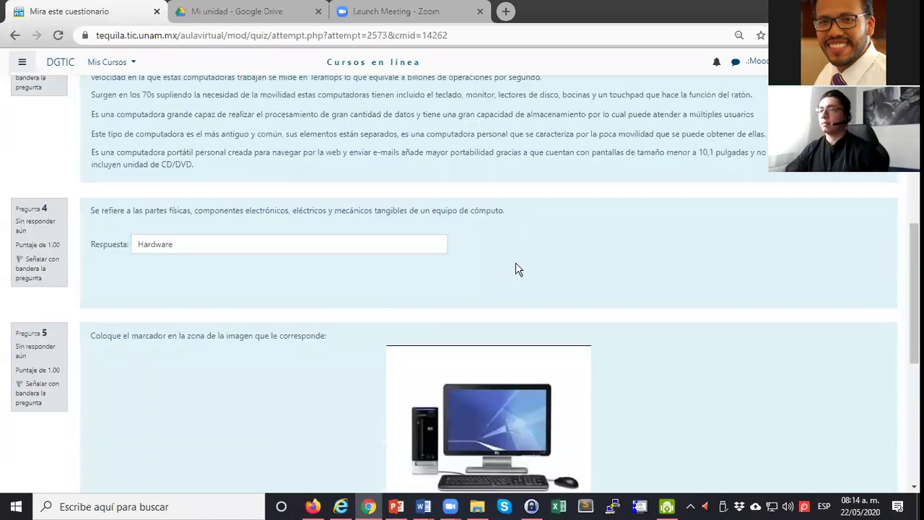
scroll(623, 233, "down", 2)
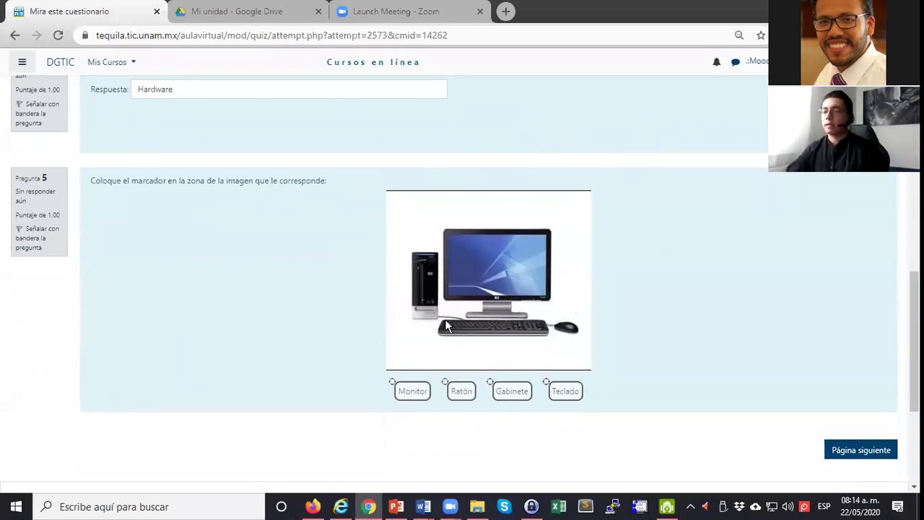
left_click_drag(414, 390, 515, 276)
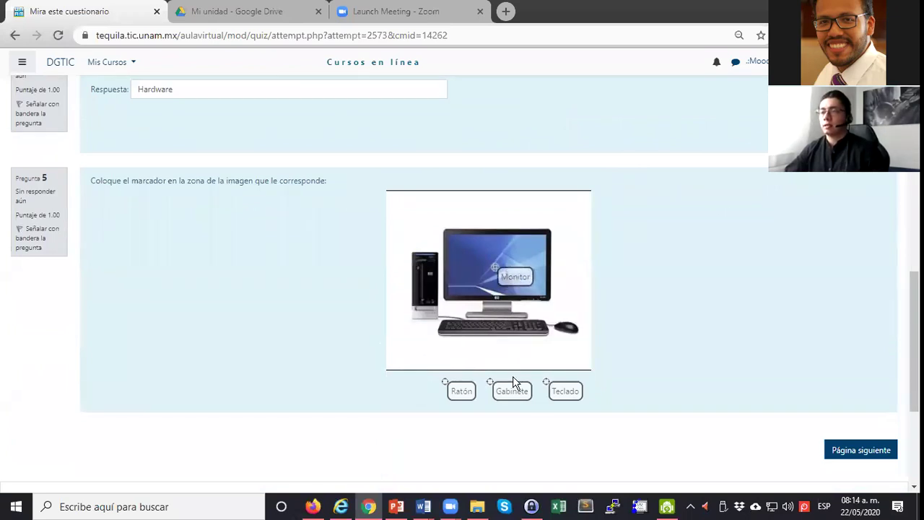
left_click_drag(473, 379, 592, 324)
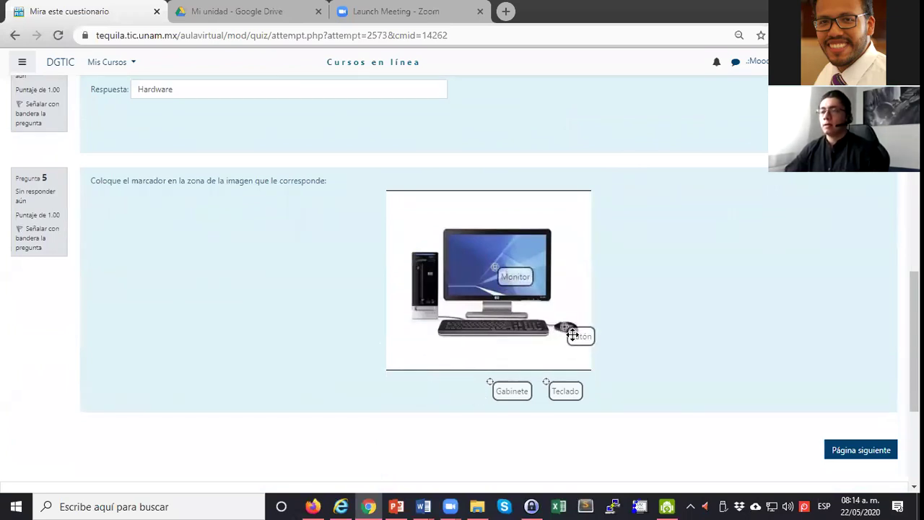
left_click_drag(514, 382, 446, 294)
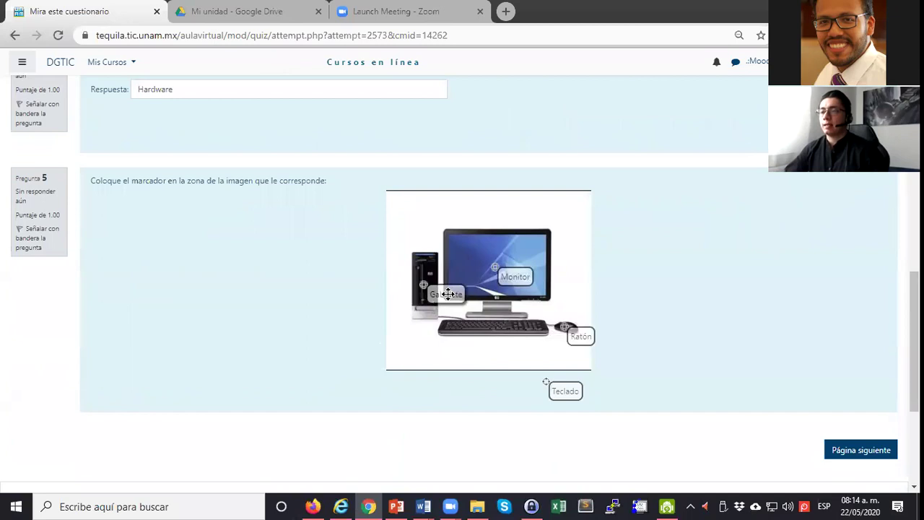
left_click_drag(555, 381, 533, 338)
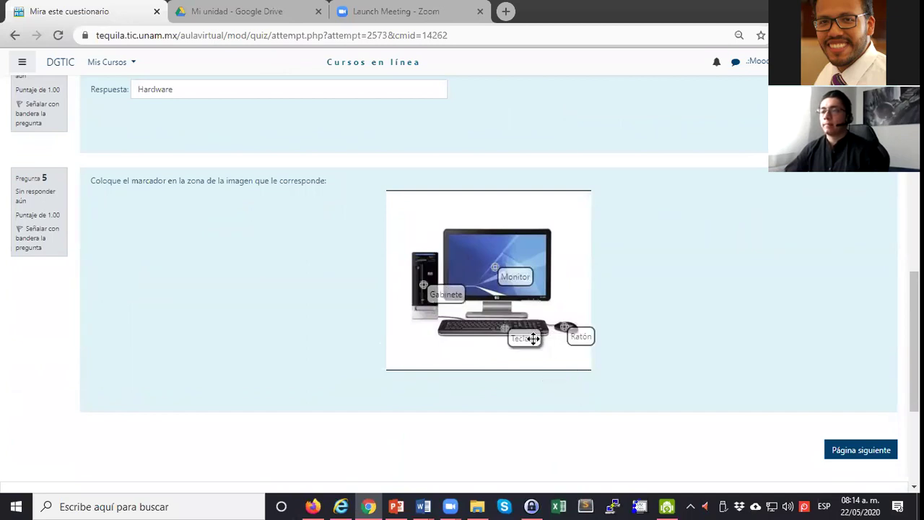
Go to question 6 on the quiz's second page
scroll(675, 321, "down", 2)
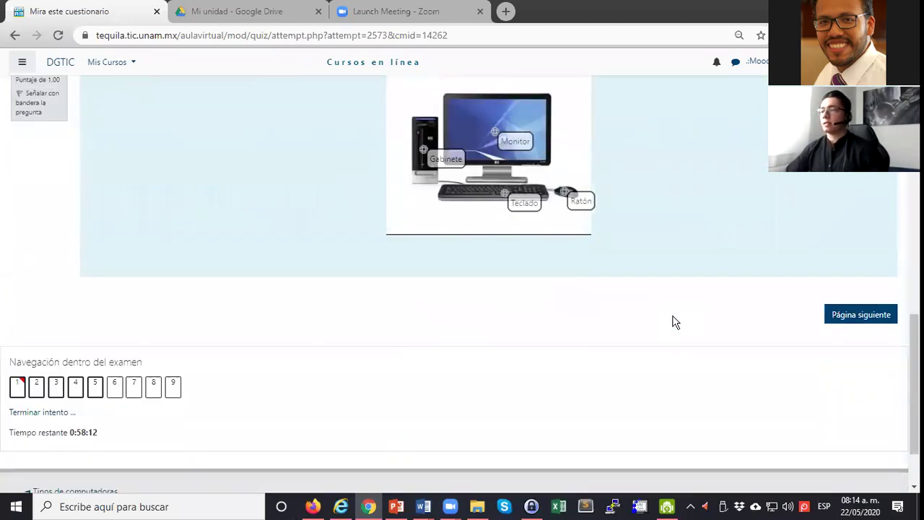
scroll(672, 322, "down", 2)
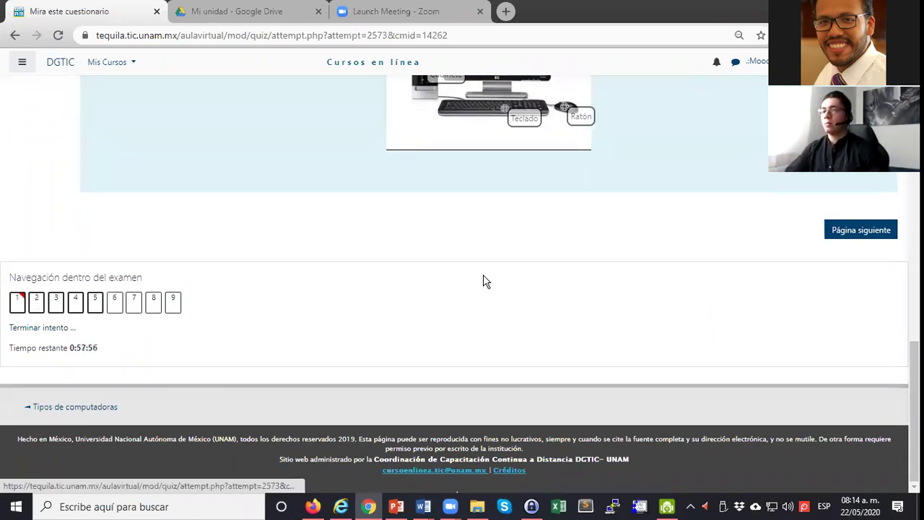
scroll(483, 274, "up", 3)
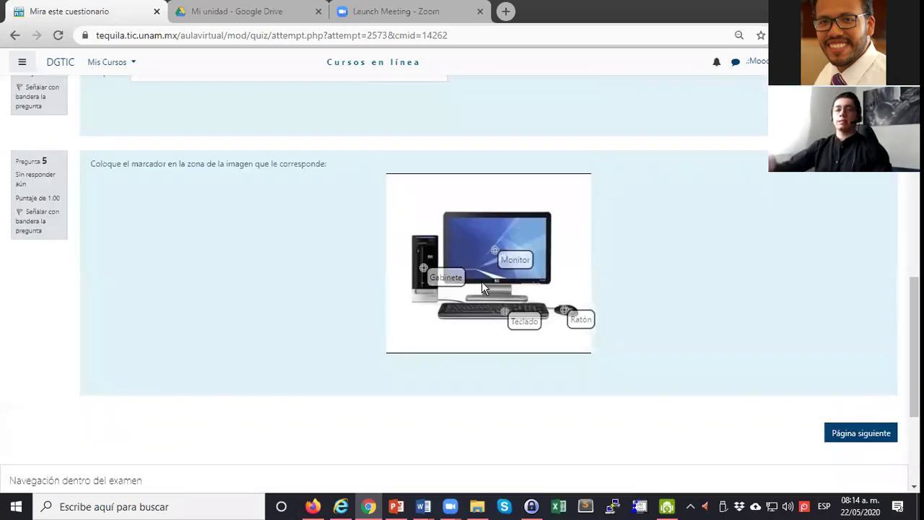
scroll(481, 280, "down", 3)
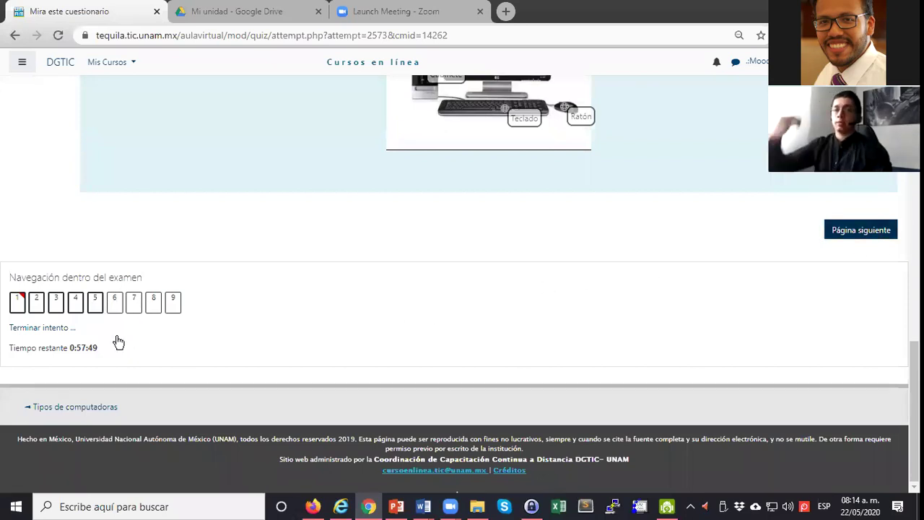
left_click(118, 303)
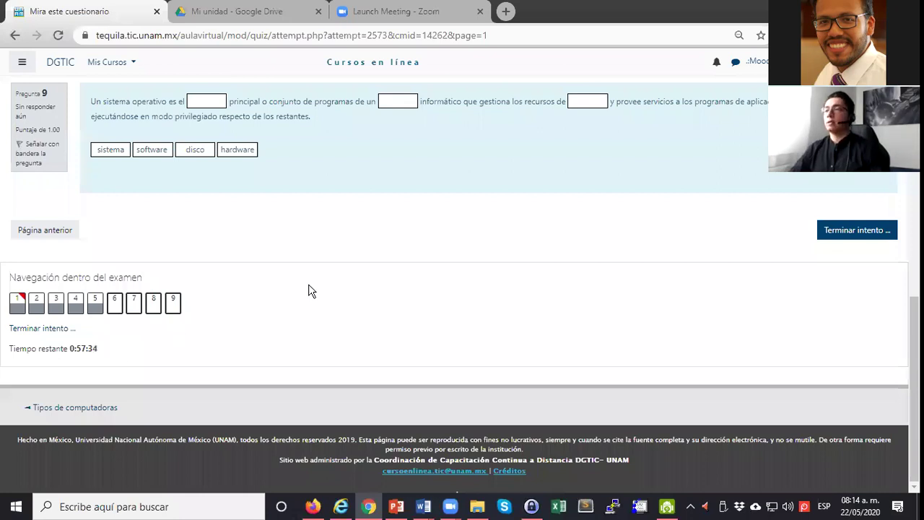
Answer question 6, about the computer's first predecessor, with "Ábaco"
scroll(309, 284, "up", 5)
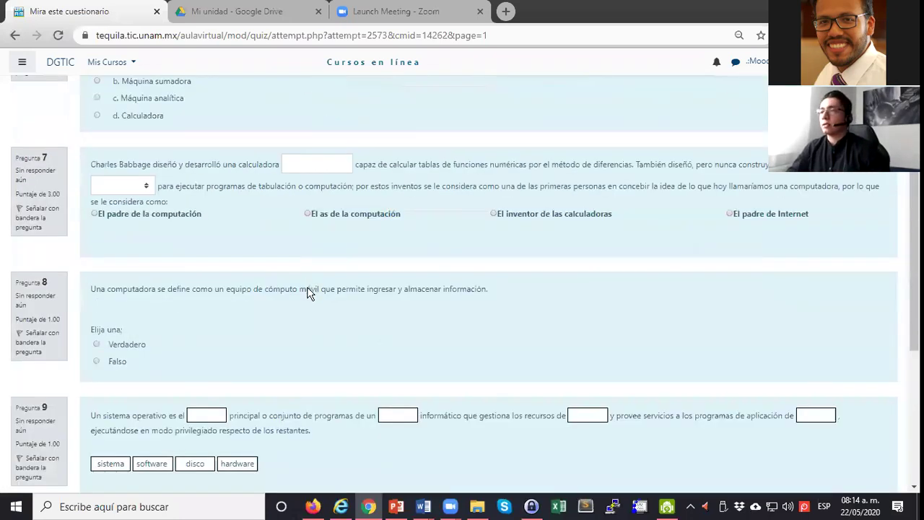
scroll(130, 322, "up", 4)
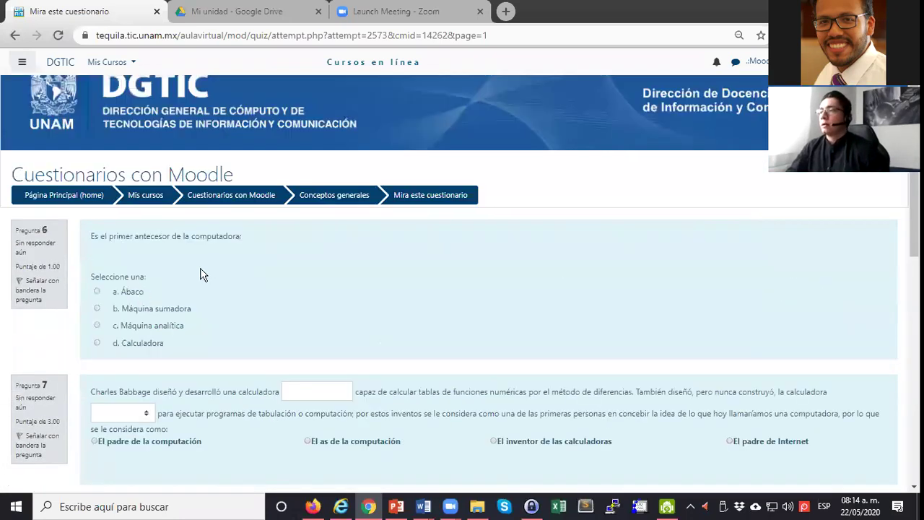
scroll(158, 157, "down", 2)
left_click(158, 157)
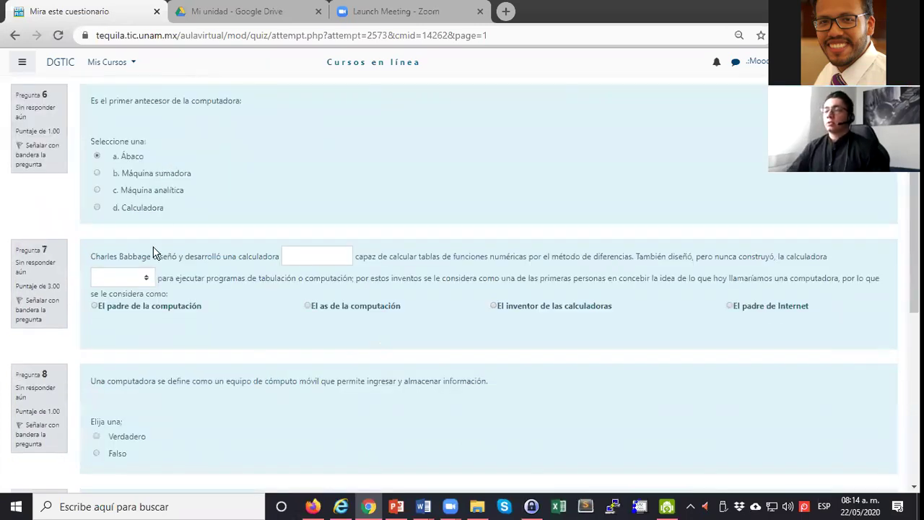
Complete question 7 on Charles Babbage with "mecánica", "analítica" and "El padre de la computación"
scroll(195, 276, "down", 1)
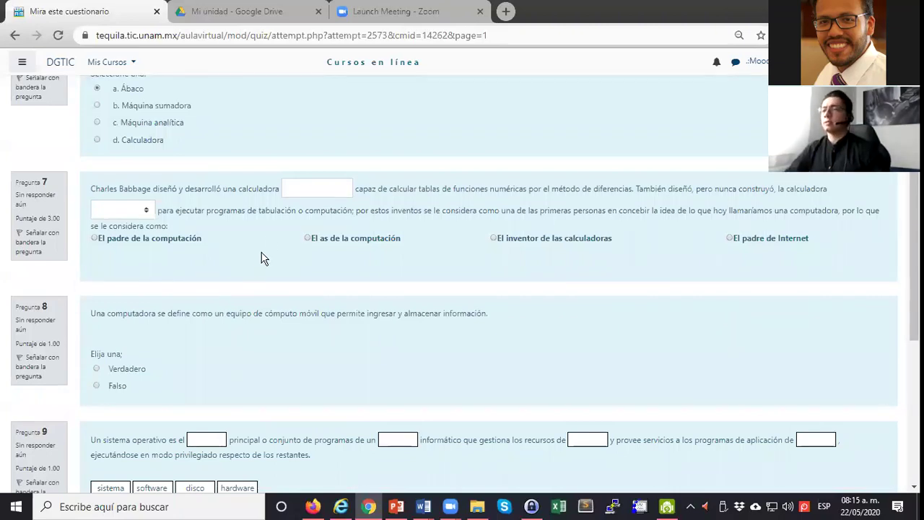
left_click(297, 188)
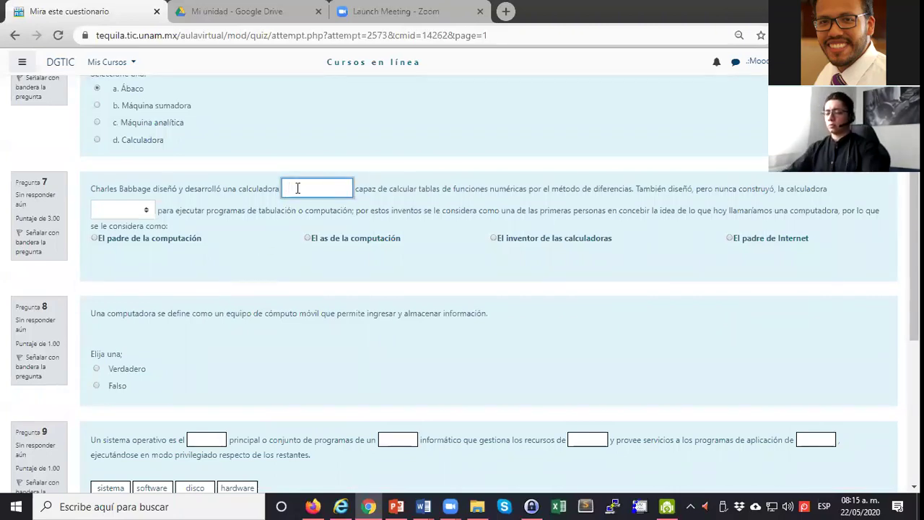
type("mecánica")
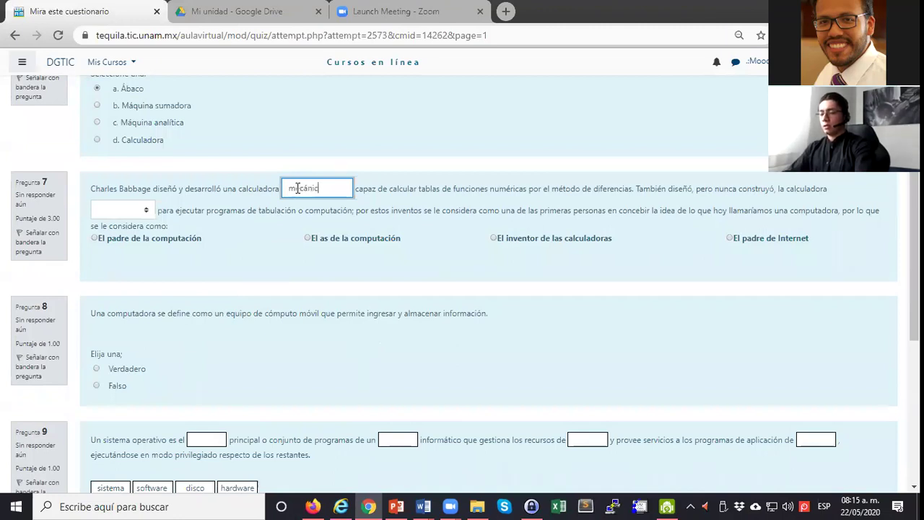
left_click(106, 208)
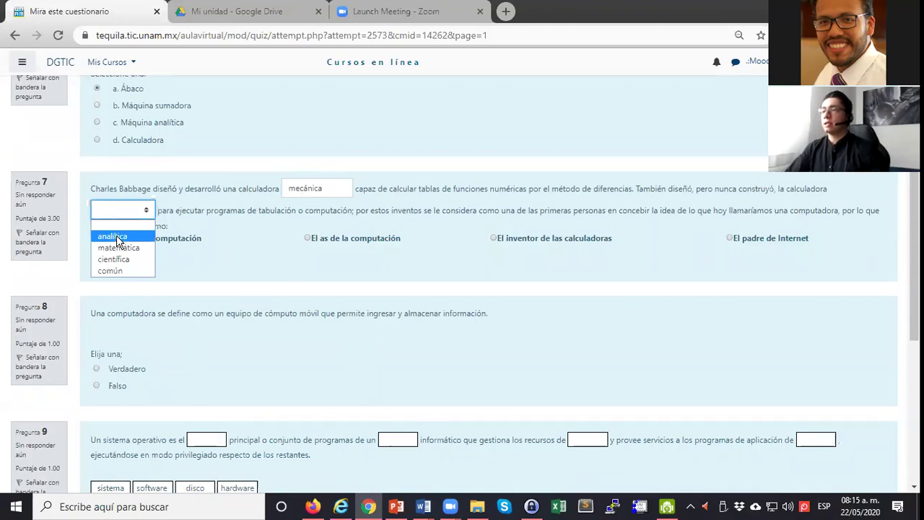
left_click(116, 238)
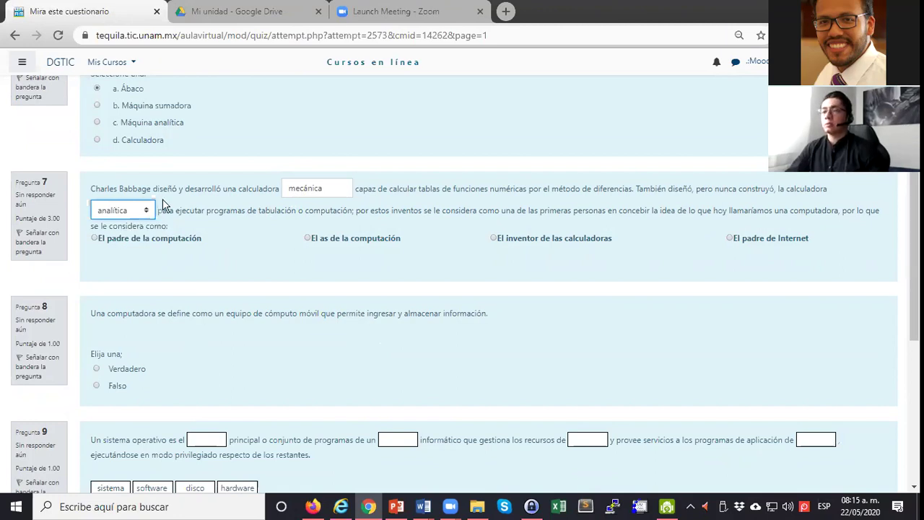
left_click(224, 251)
Answer question 8, on the definition of a computer as mobile equipment, with "Falso"
scroll(475, 238, "down", 3)
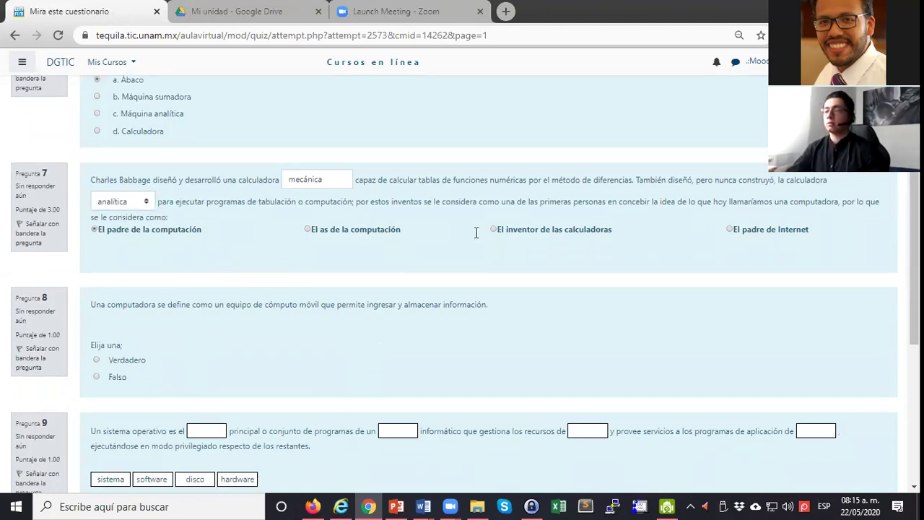
scroll(170, 231, "up", 1)
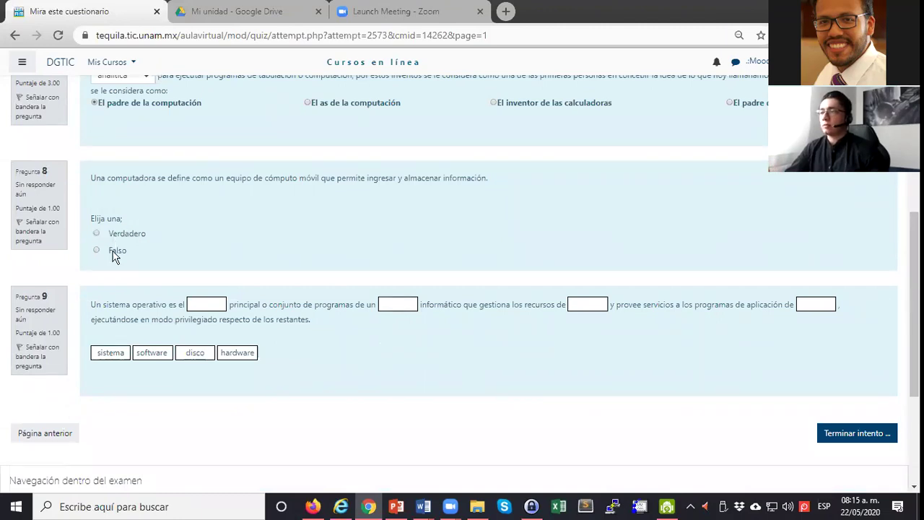
scroll(235, 245, "down", 1)
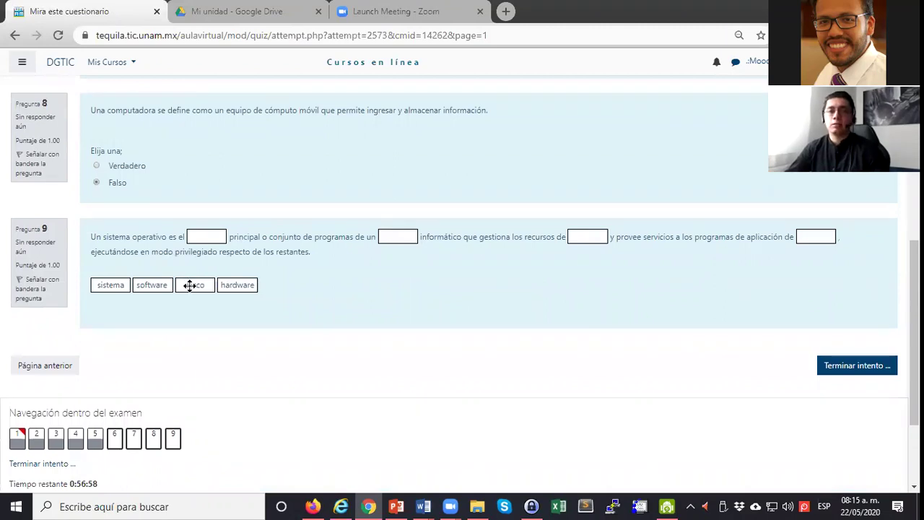
Fill the four blanks of question 9 in order with sistema, hardware, software and disco
left_click_drag(112, 285, 217, 238)
left_click_drag(224, 274, 396, 237)
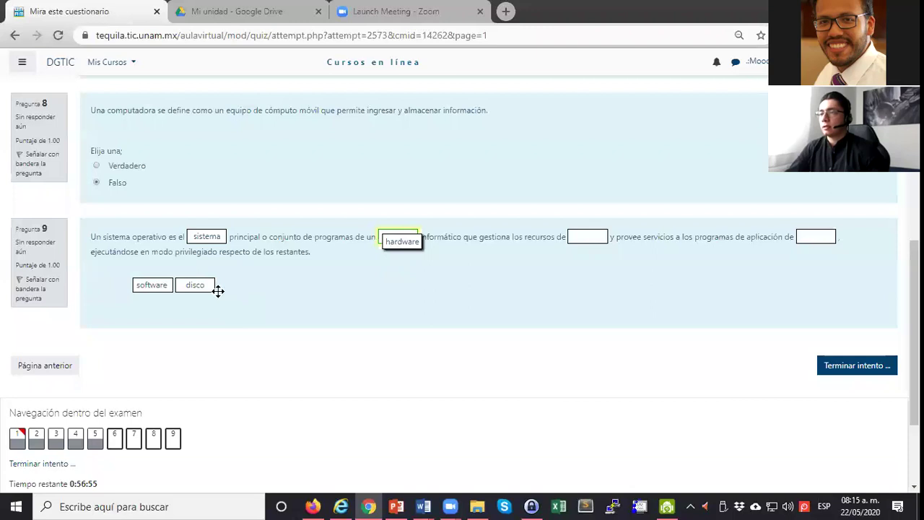
left_click_drag(152, 285, 585, 237)
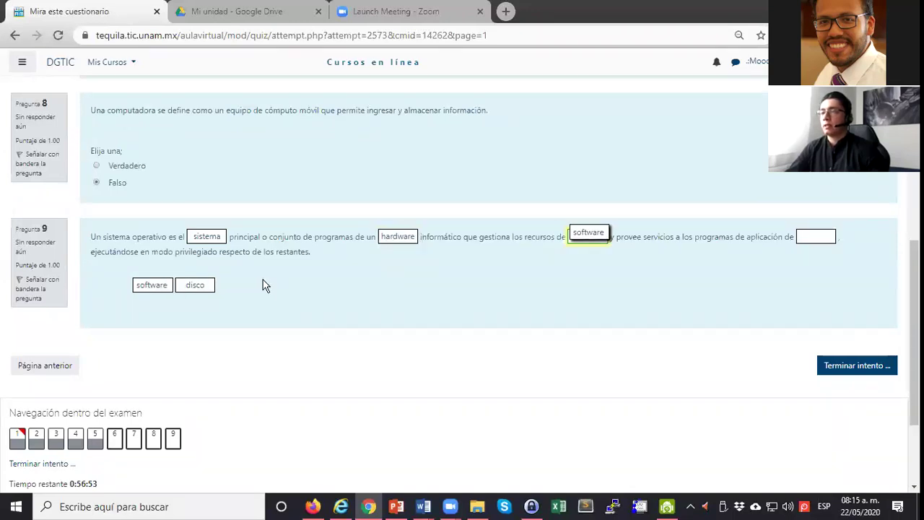
left_click_drag(185, 285, 812, 236)
Finish the quiz attempt to bring up its summary of answers
scroll(555, 317, "down", 2)
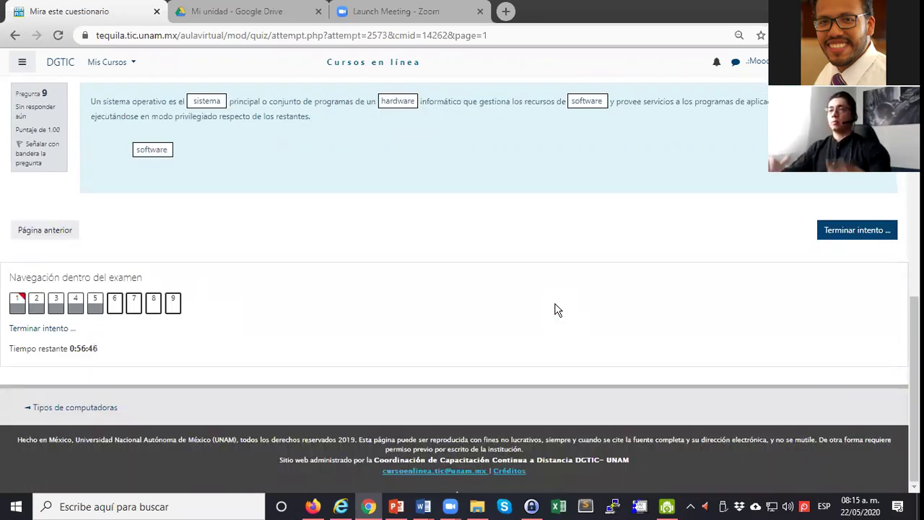
scroll(604, 295, "up", 2)
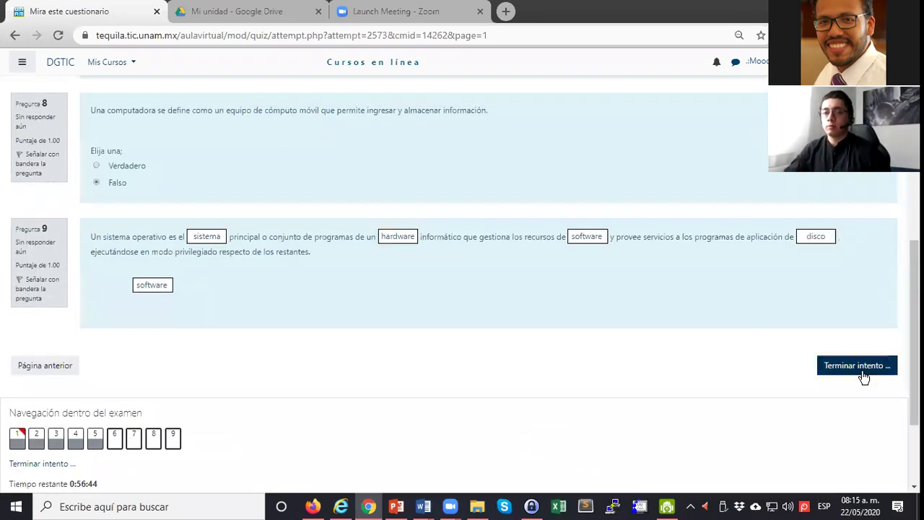
scroll(645, 375, "down", 1)
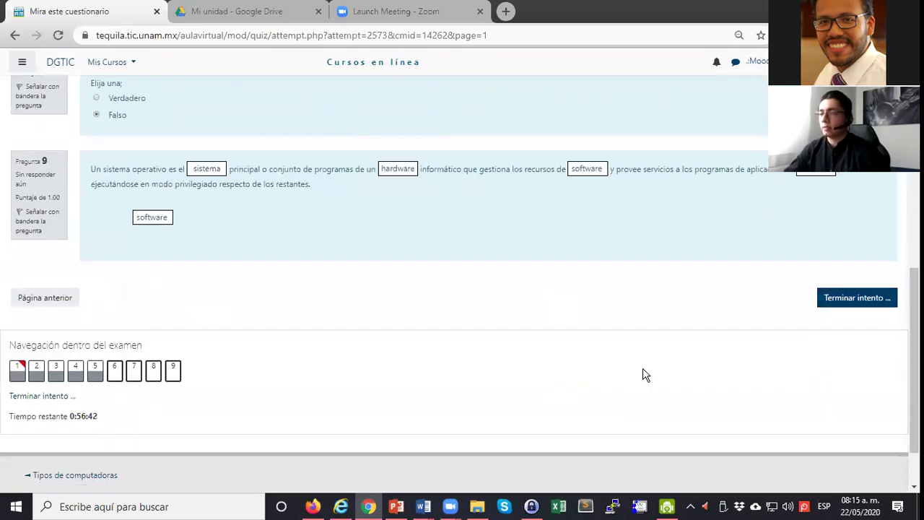
left_click(856, 296)
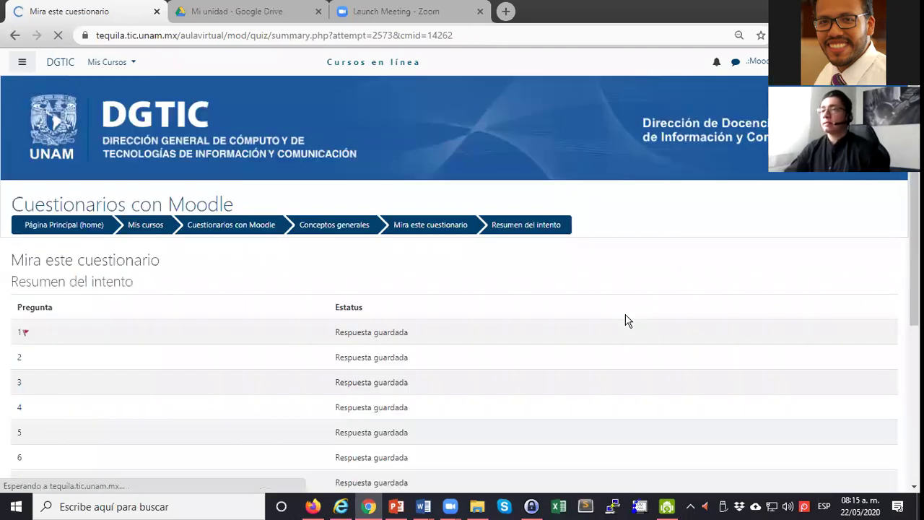
Check the saved status of the nine answers, then submit the whole attempt and confirm the submission
scroll(626, 321, "down", 3)
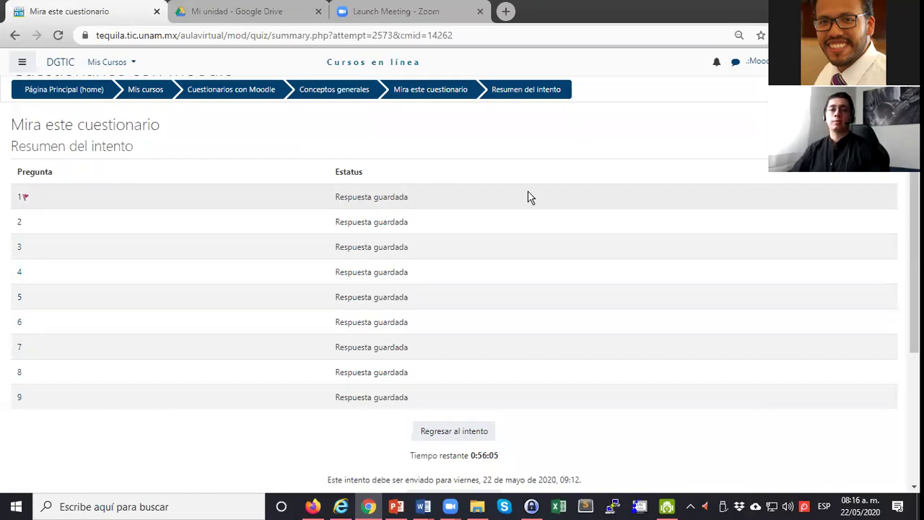
scroll(535, 200, "down", 1)
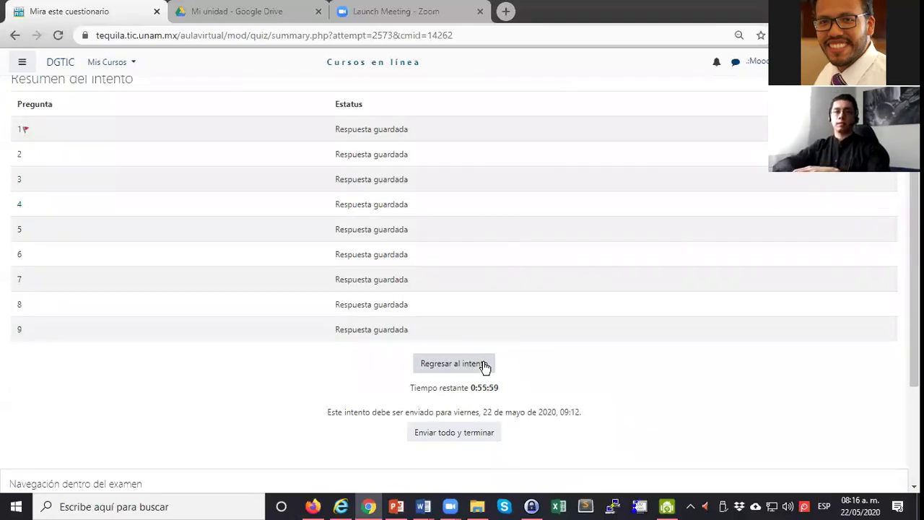
scroll(601, 363, "down", 1)
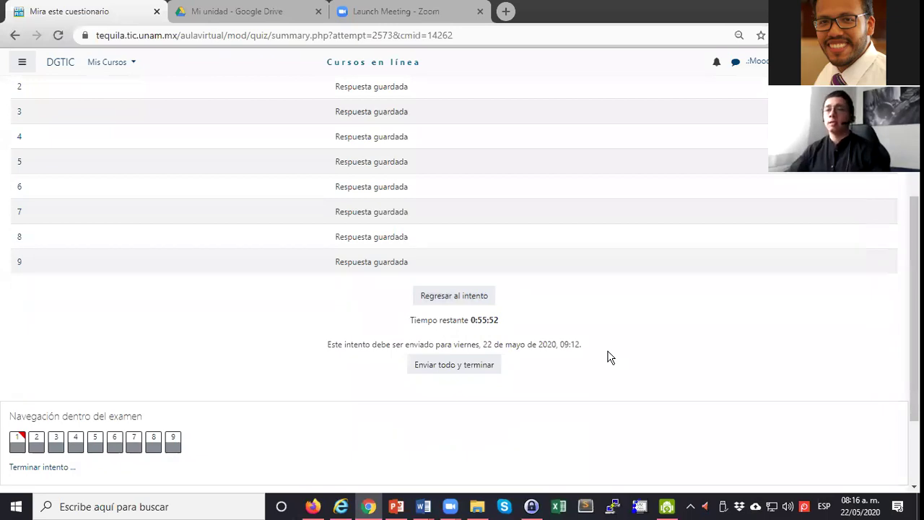
left_click(463, 371)
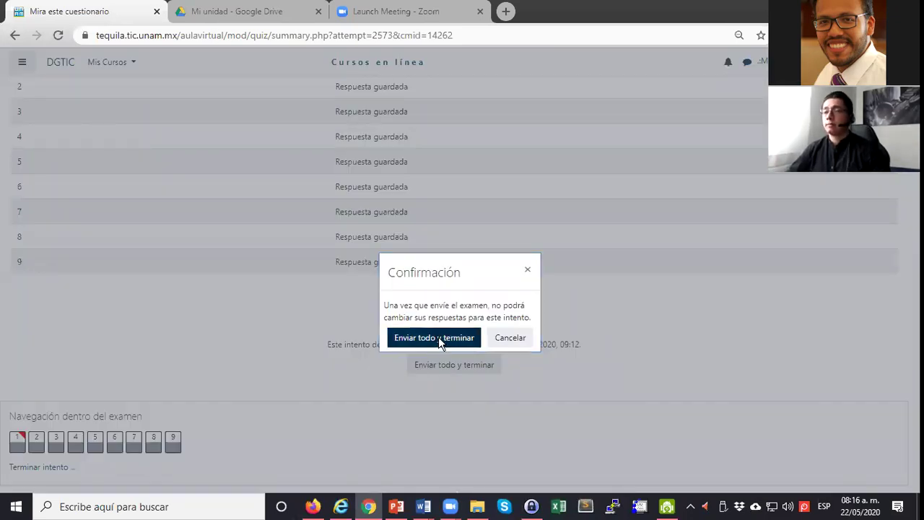
left_click(438, 336)
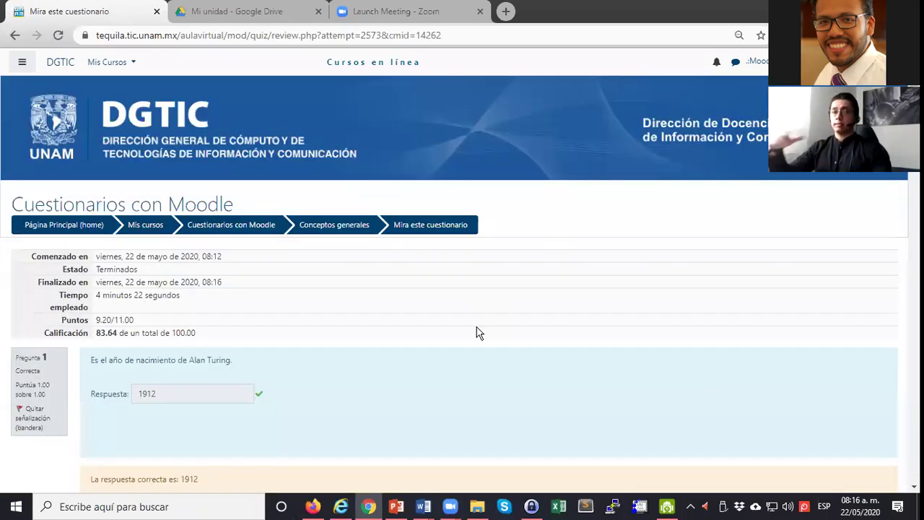
Review the attempt's overall grade and the marks and correct answers given for questions 1 to 3
scroll(464, 340, "down", 2)
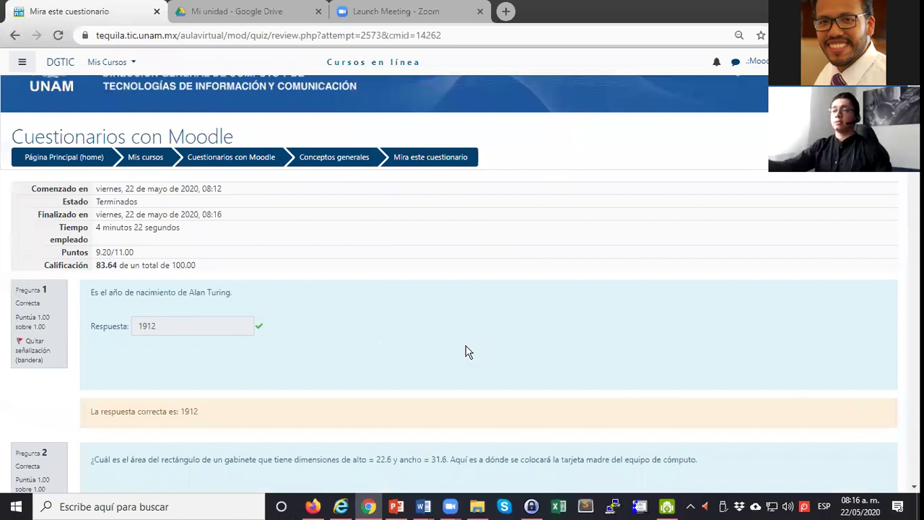
scroll(466, 351, "down", 2)
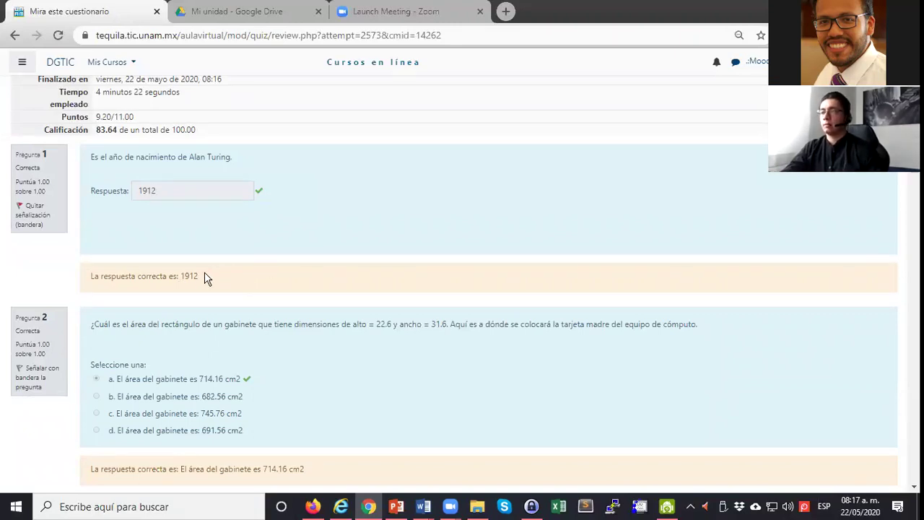
left_click_drag(207, 277, 79, 277)
scroll(363, 235, "down", 1)
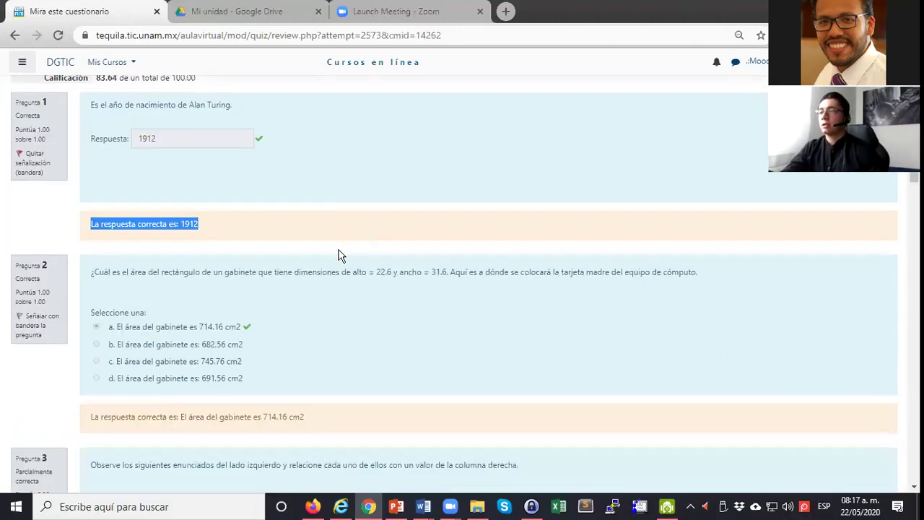
scroll(363, 249, "down", 1)
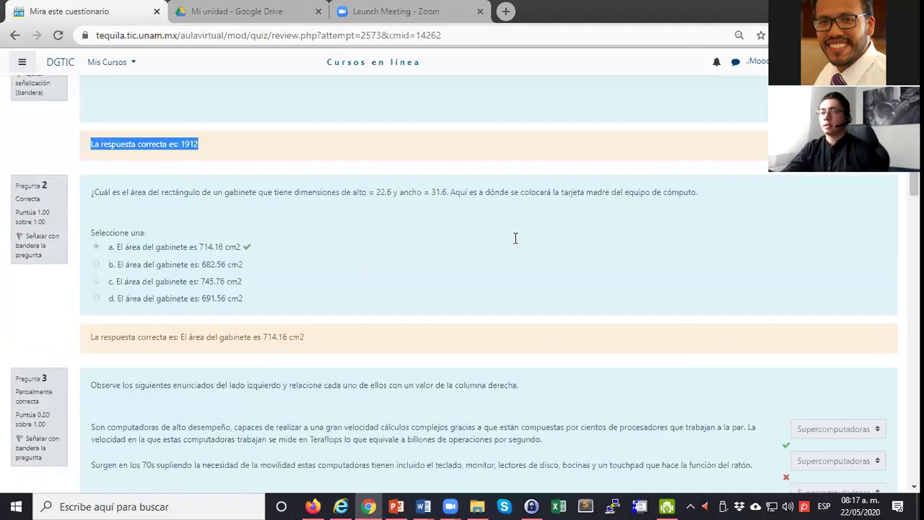
scroll(514, 289, "down", 1)
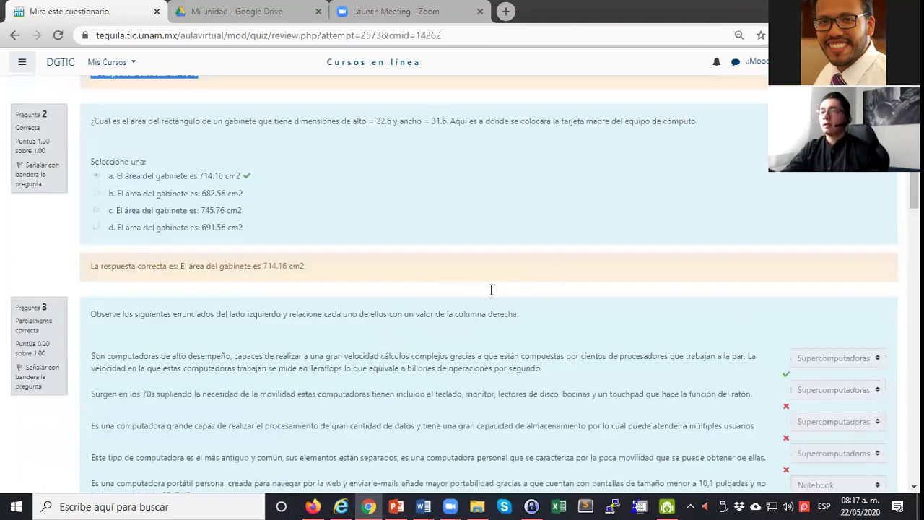
scroll(498, 289, "down", 4)
scroll(792, 206, "up", 1)
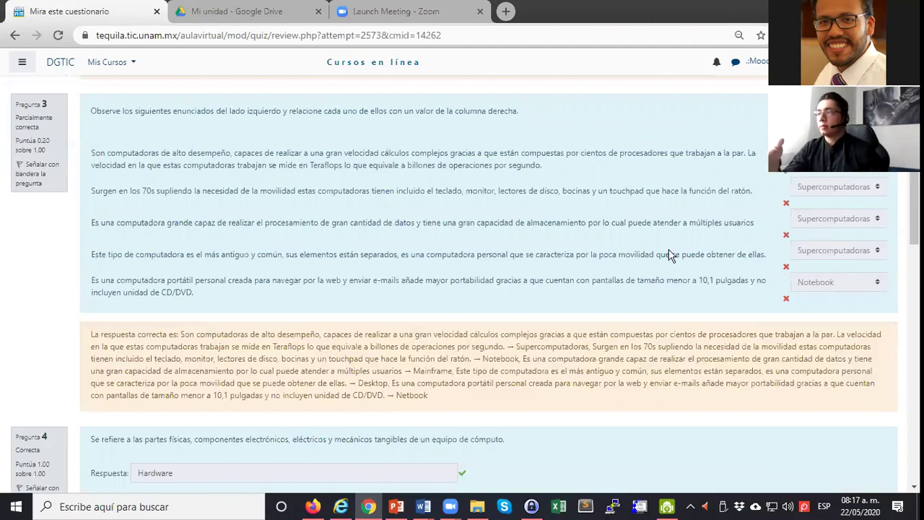
Review the feedback for questions 4 to 9, checking the score of question 9 and the question navigation
scroll(669, 254, "down", 3)
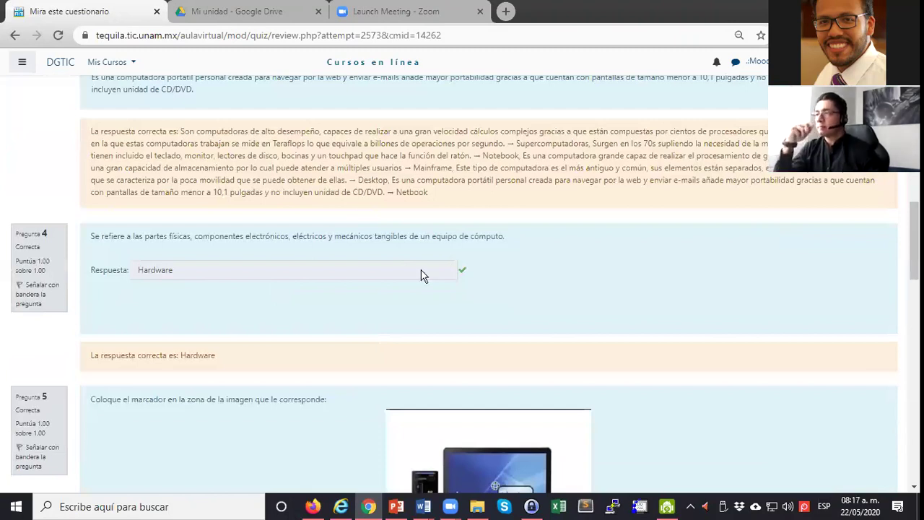
scroll(185, 252, "down", 1)
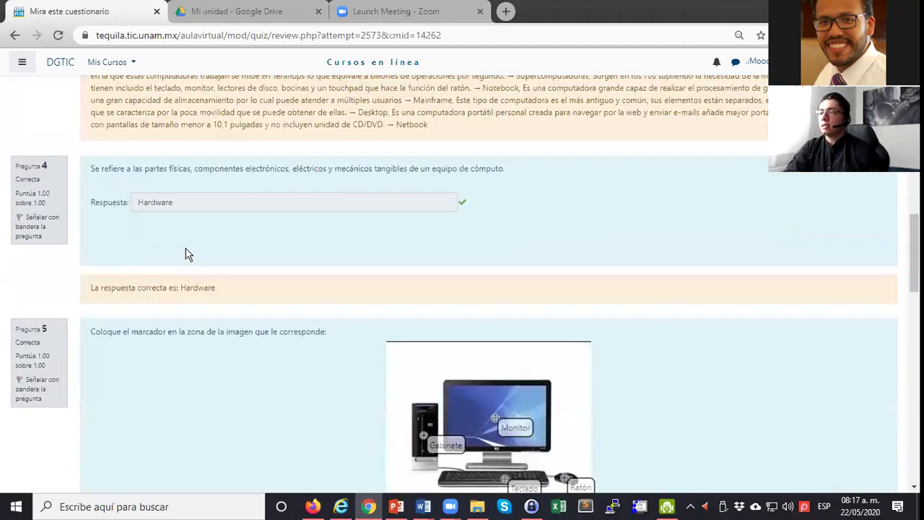
scroll(46, 317, "down", 12)
left_click_drag(47, 312, 19, 303)
scroll(405, 326, "down", 3)
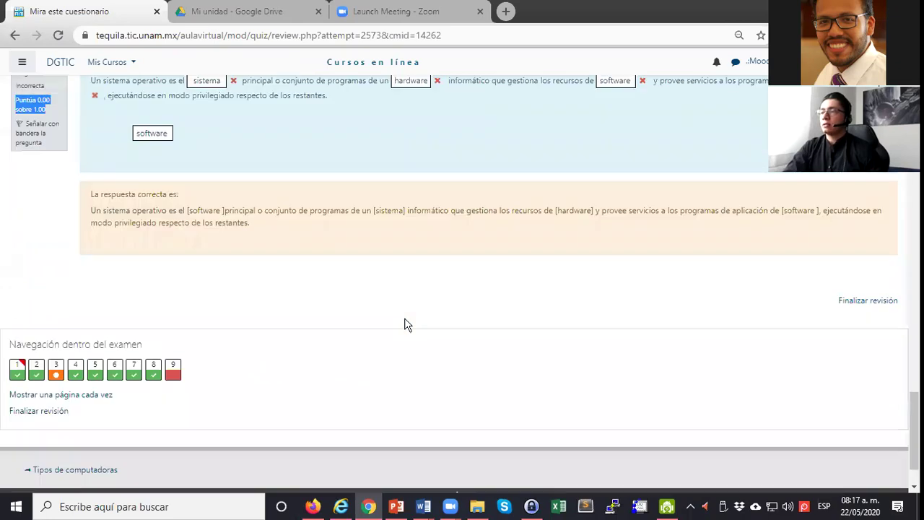
scroll(362, 324, "down", 1)
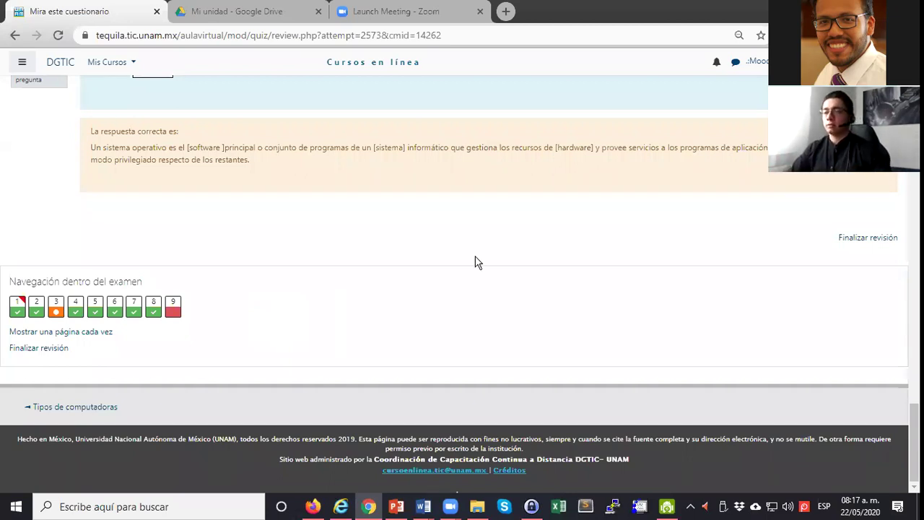
Finish the review and examine the quiz's attempt summary, its highest grade, allowed attempts and time limit
left_click(866, 239)
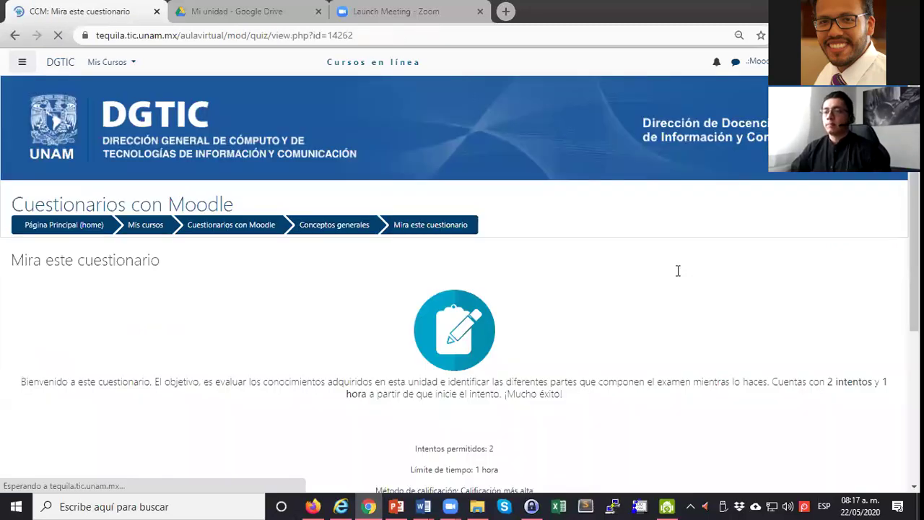
scroll(677, 268, "down", 3)
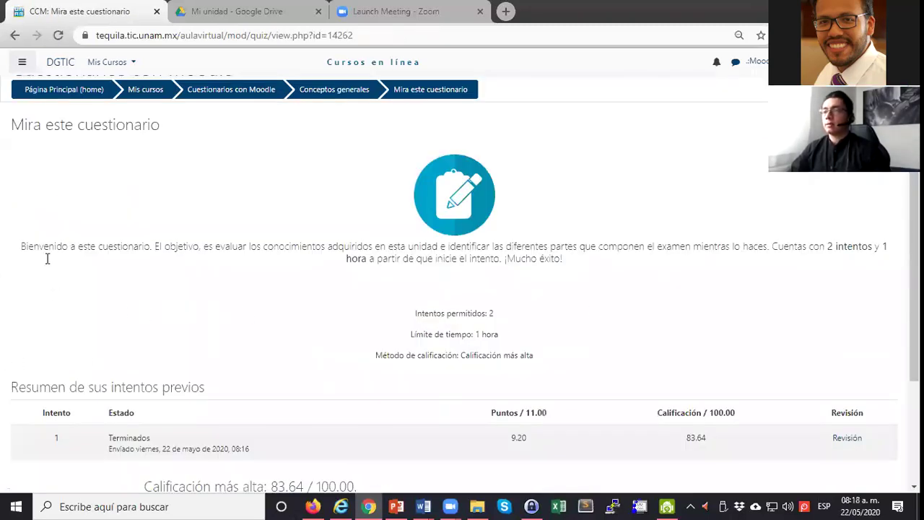
scroll(47, 259, "down", 3)
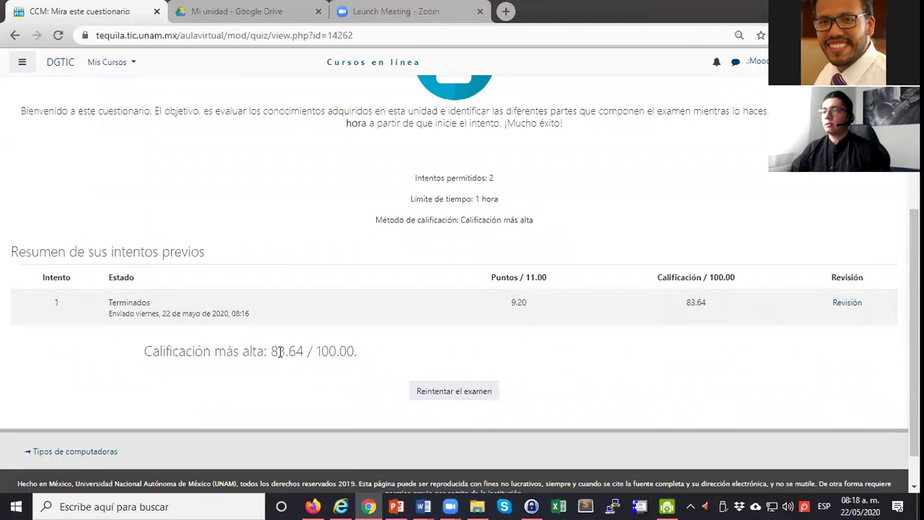
left_click_drag(270, 351, 451, 350)
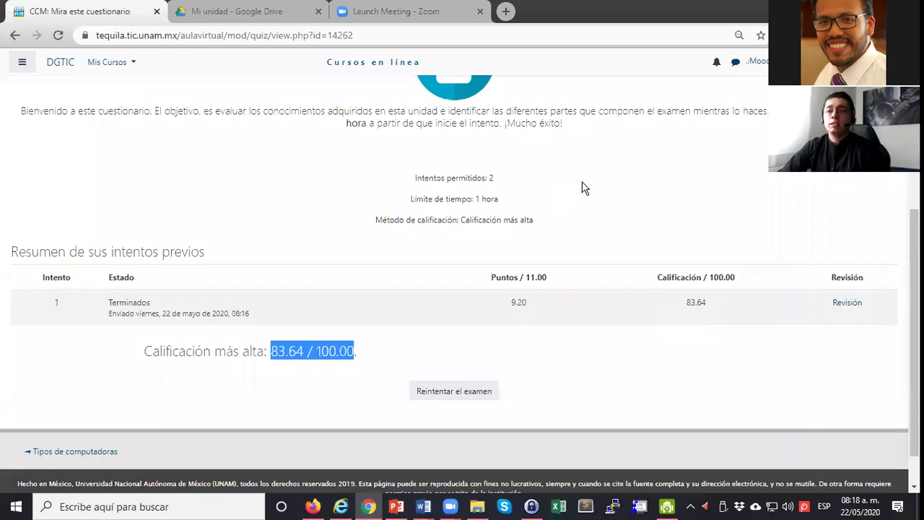
scroll(562, 217, "down", 1)
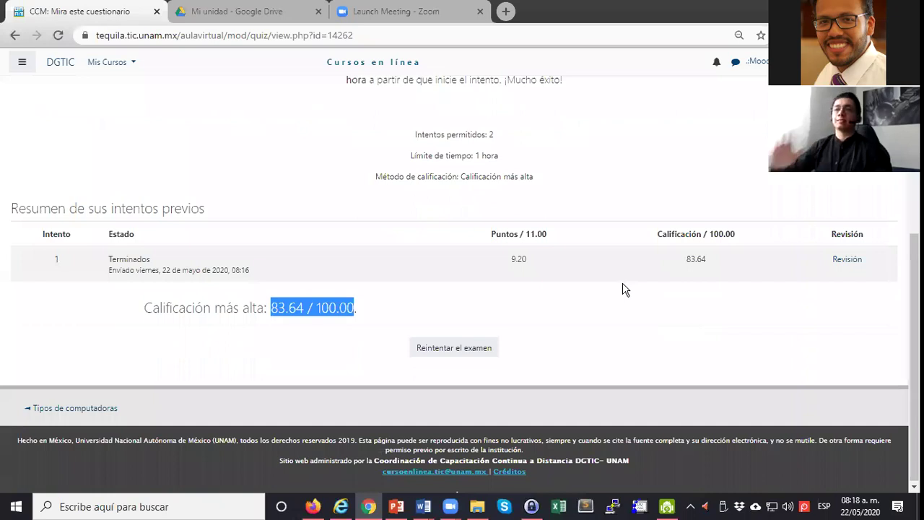
scroll(625, 287, "up", 2)
scroll(624, 288, "up", 1)
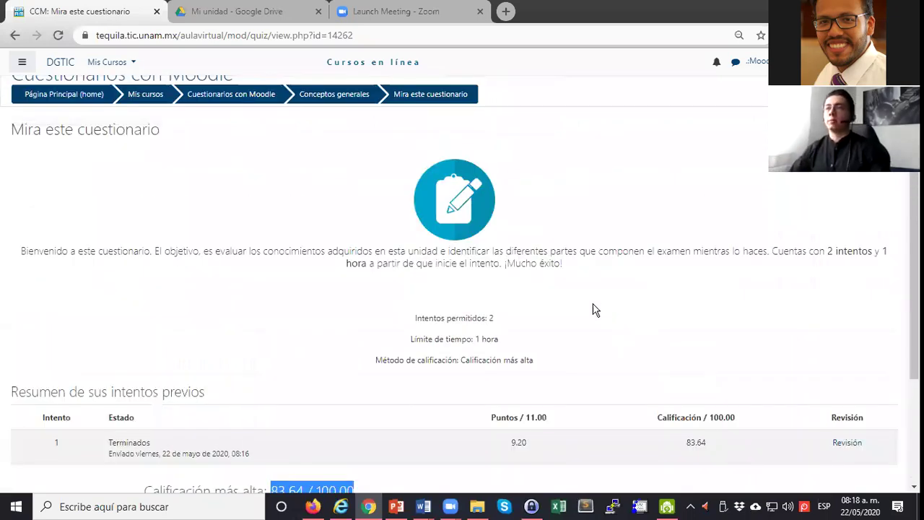
scroll(594, 310, "up", 2)
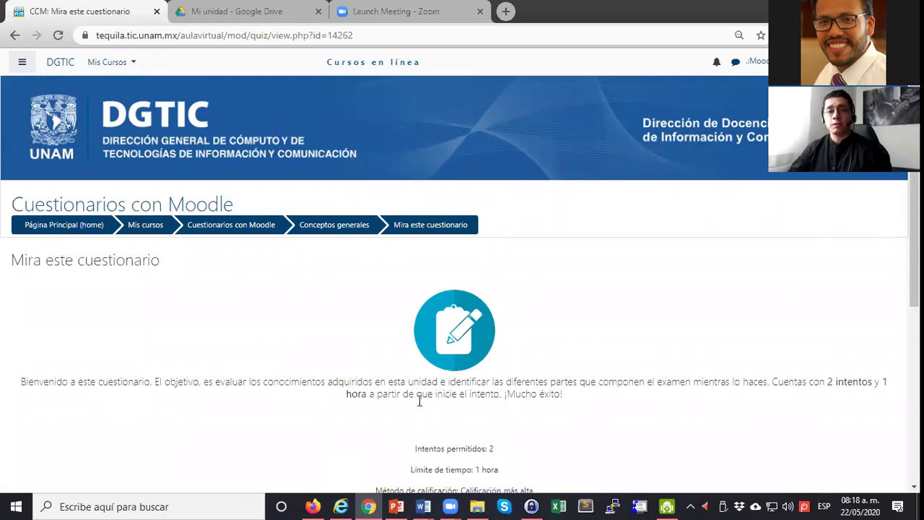
scroll(429, 394, "down", 1)
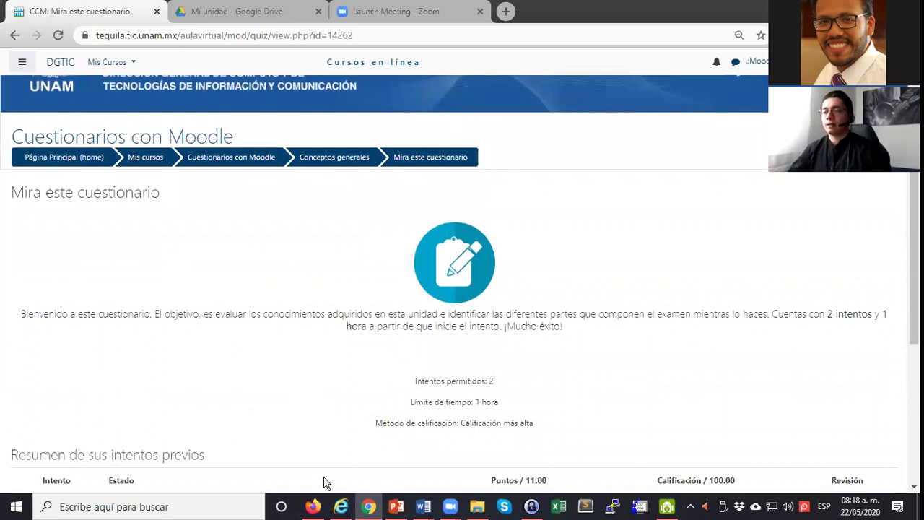
Switch to Firefox with the teacher's view of the course and open the "Conceptos generales" section
mouse_move(311, 501)
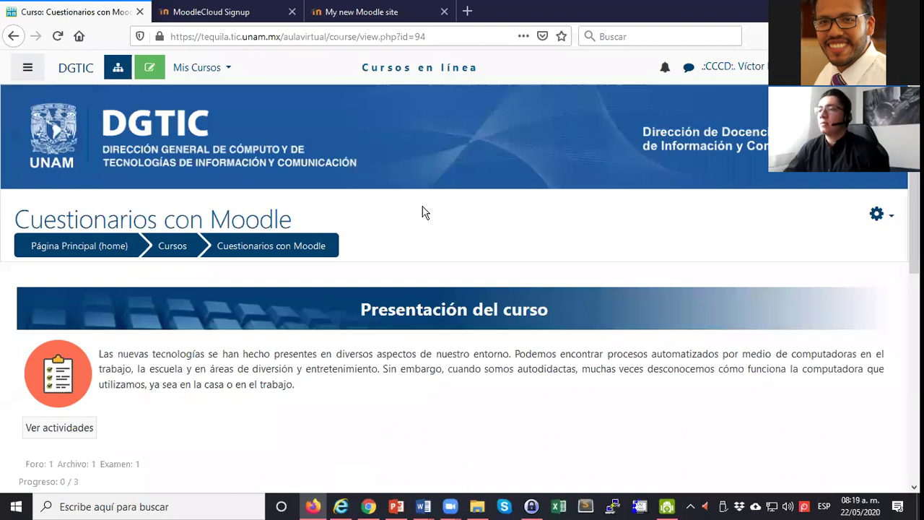
scroll(422, 207, "down", 2)
scroll(422, 207, "down", 1)
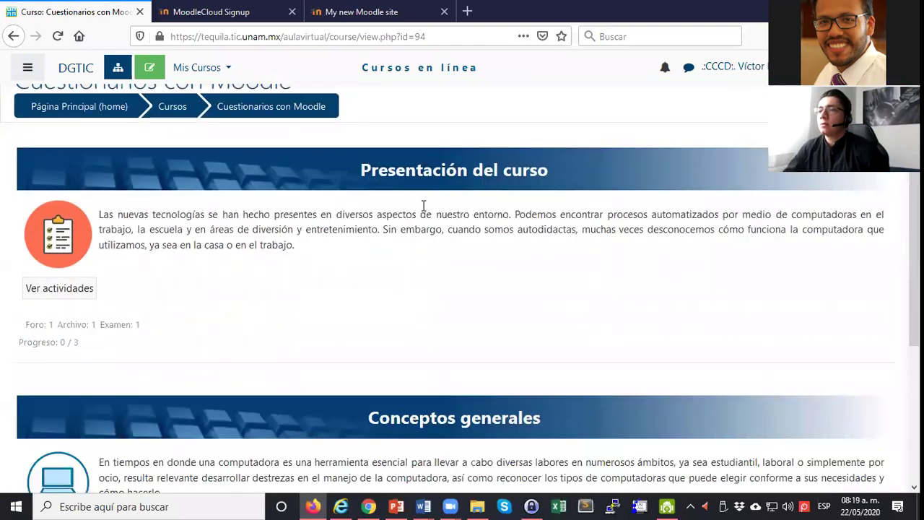
scroll(476, 180, "down", 5)
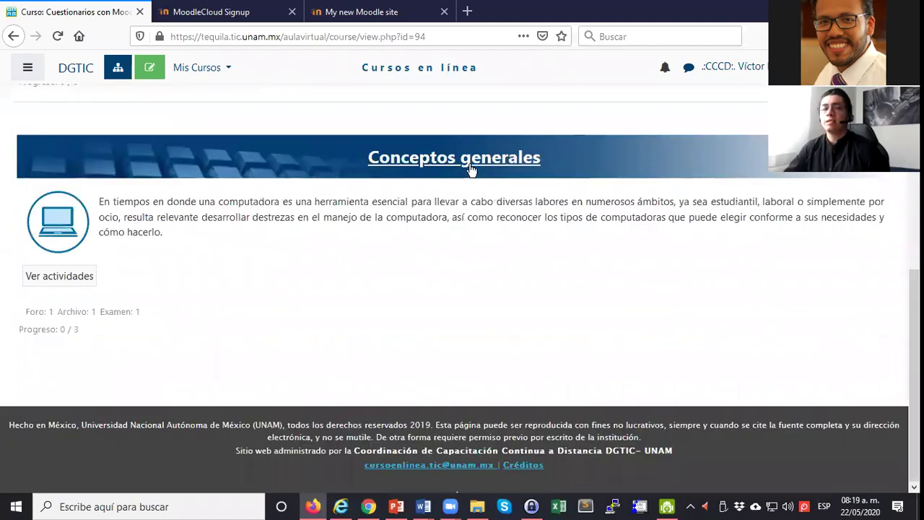
left_click(470, 168)
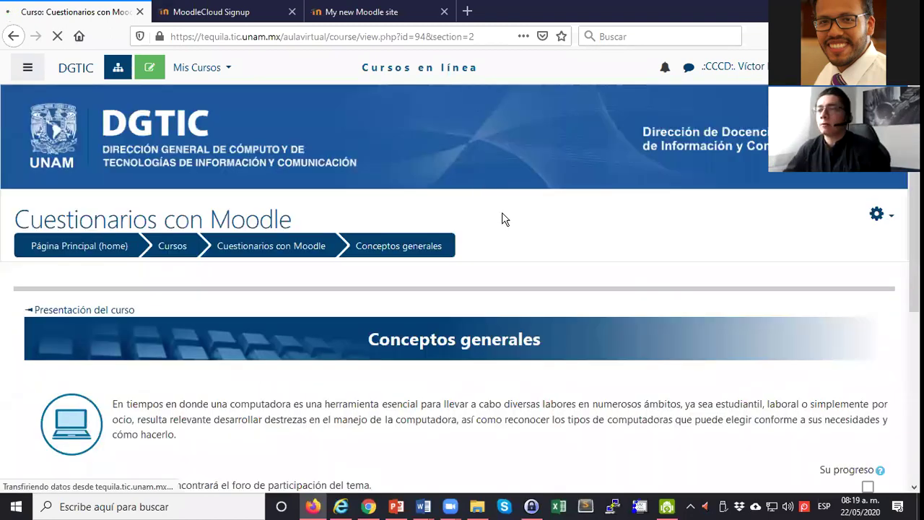
Turn on editing for the "Conceptos generales" section and look over its editable activities
scroll(504, 219, "down", 3)
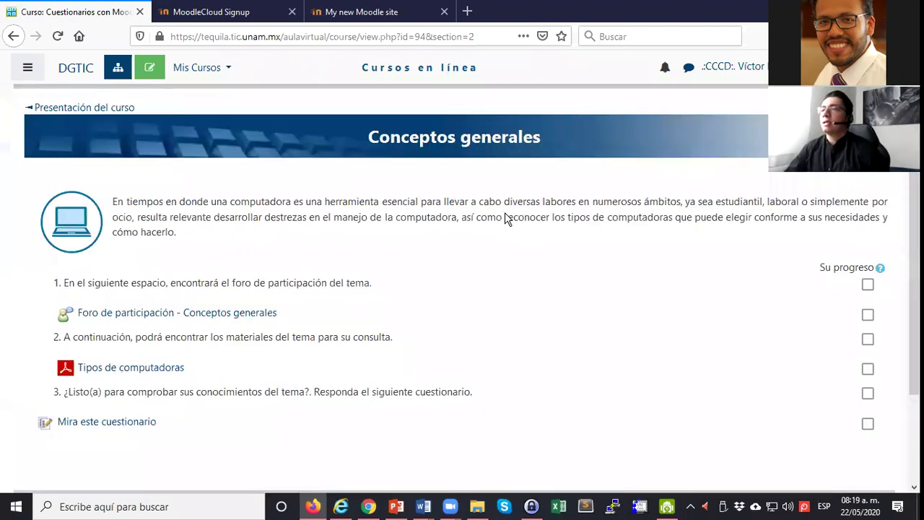
scroll(473, 164, "up", 3)
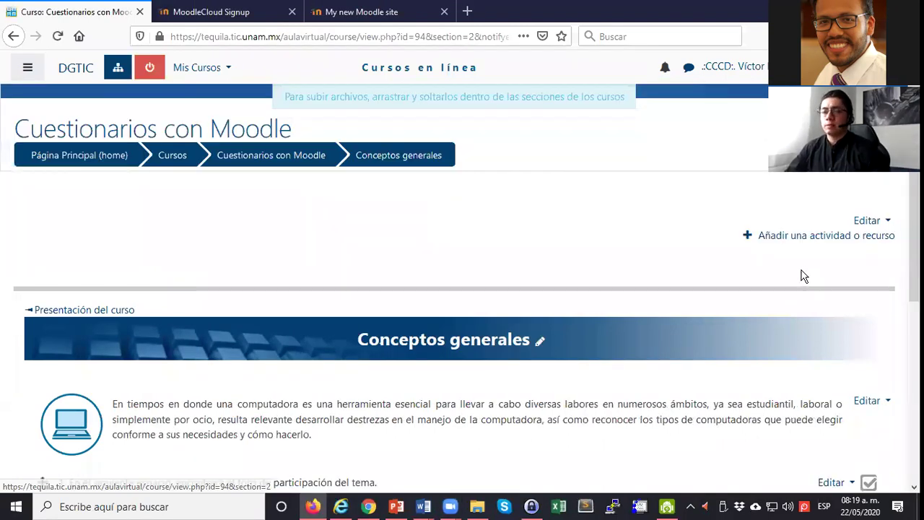
scroll(794, 285, "down", 5)
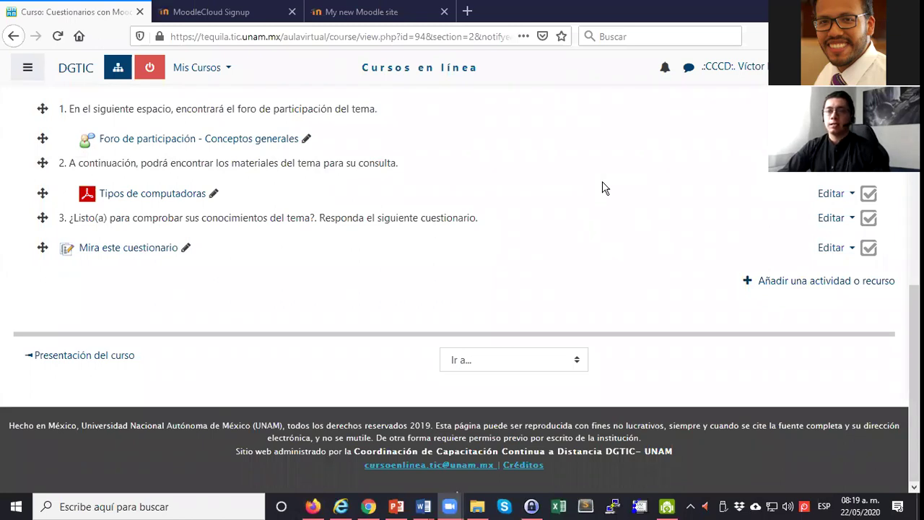
scroll(594, 264, "up", 1)
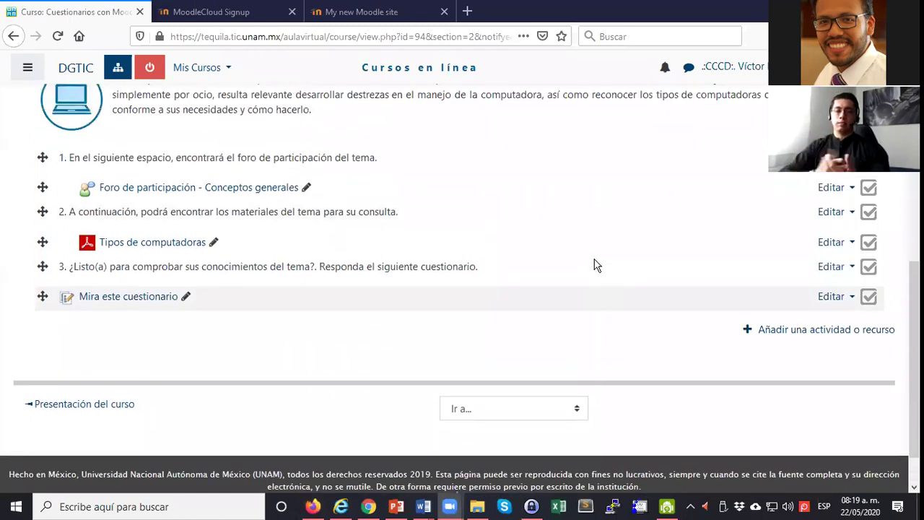
scroll(594, 265, "up", 1)
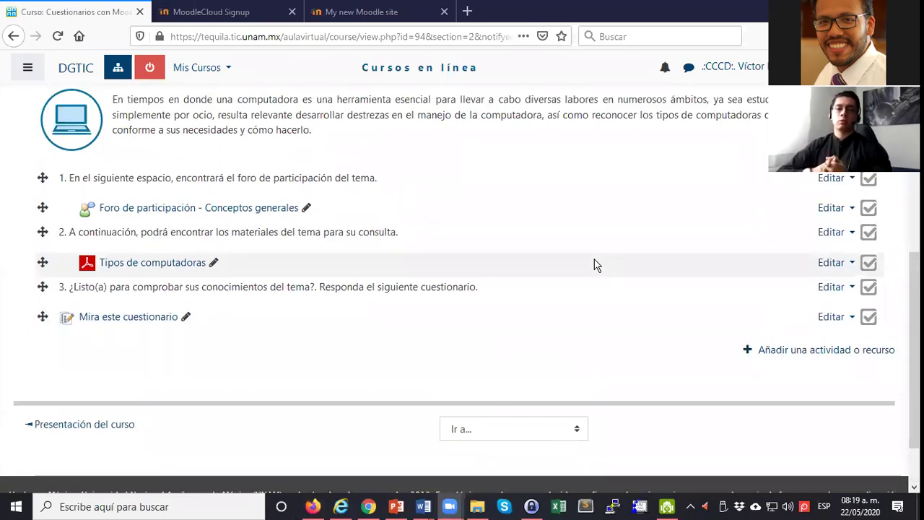
Add a new "Examen" activity to the "Conceptos generales" section
left_click(801, 354)
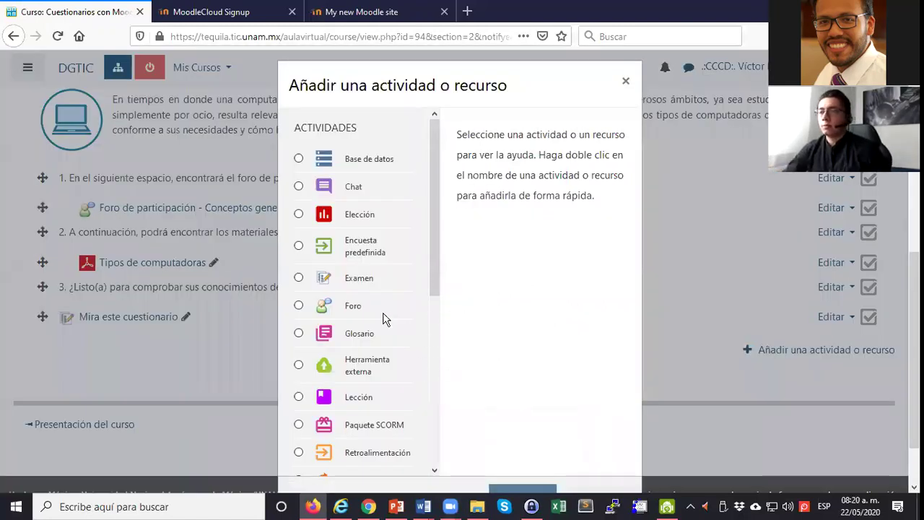
left_click(299, 278)
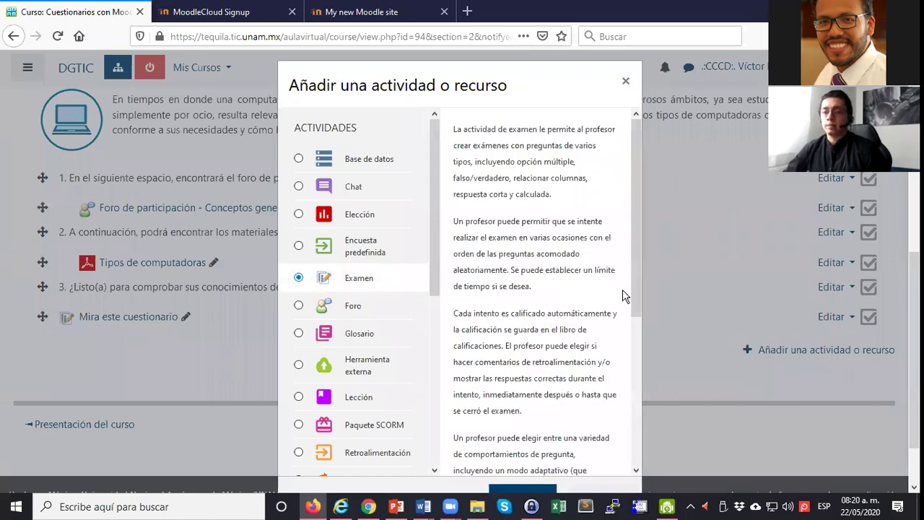
scroll(620, 384, "down", 2)
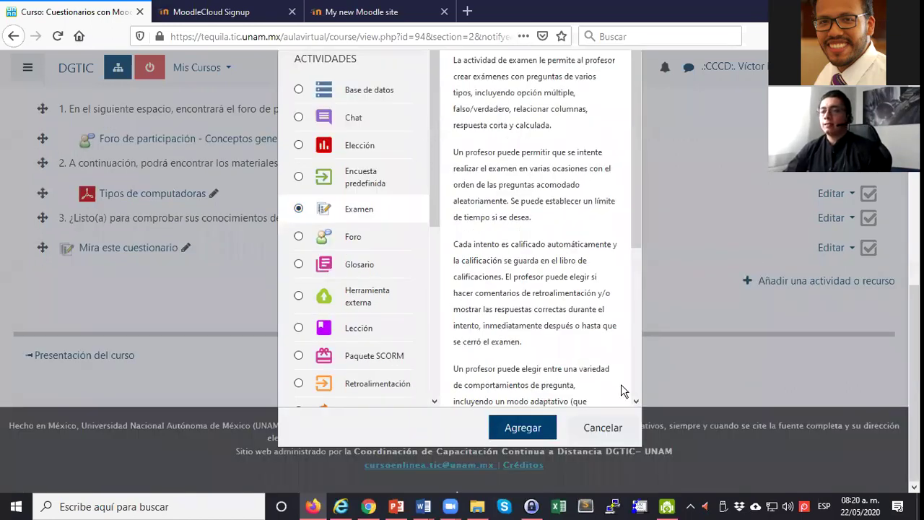
left_click(524, 428)
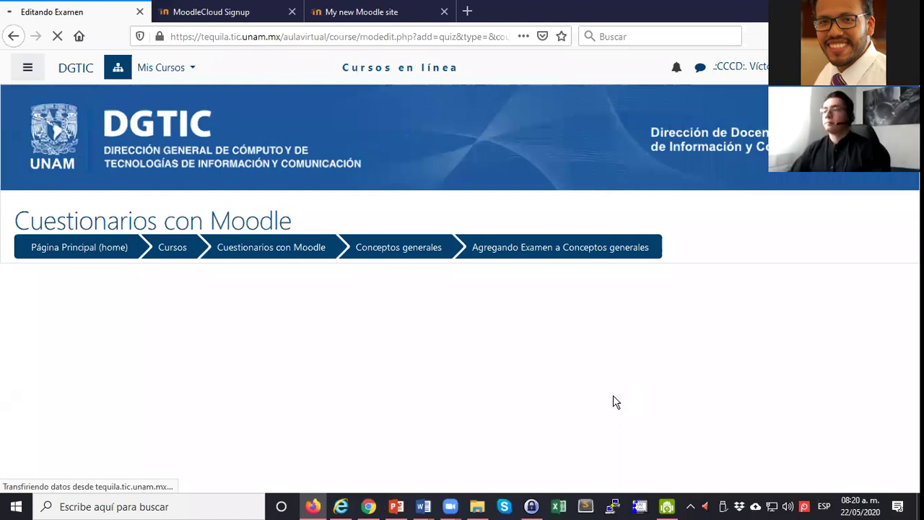
Collapse the "General" settings to look over the new quiz's setting groups, then expand "General" again
scroll(615, 402, "down", 1)
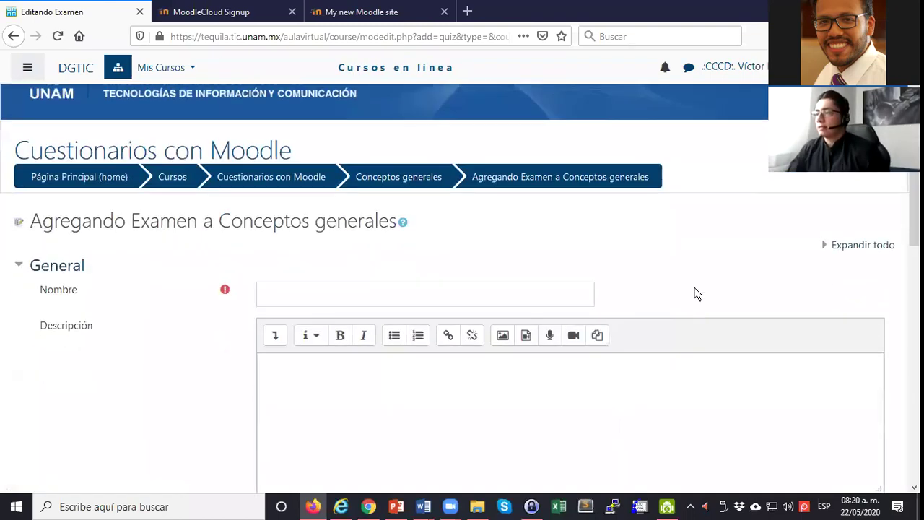
scroll(73, 258, "down", 1)
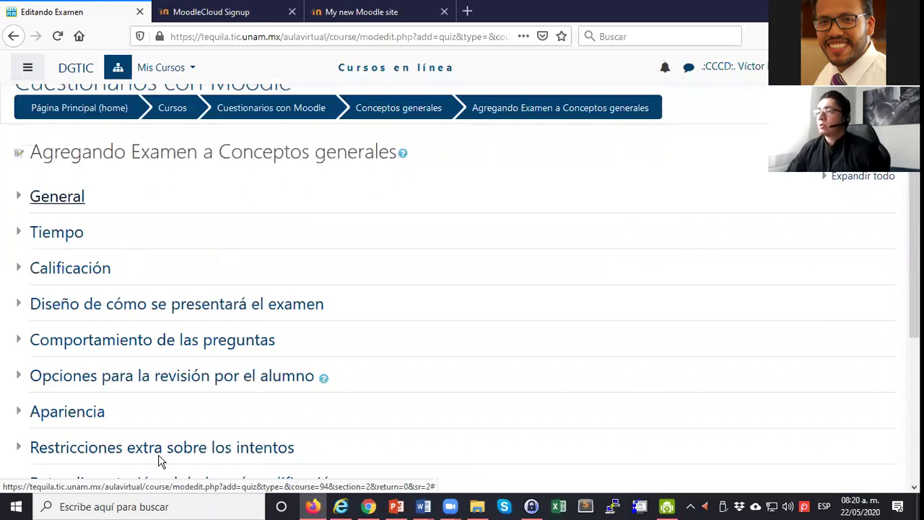
scroll(152, 431, "down", 1)
scroll(153, 431, "up", 1)
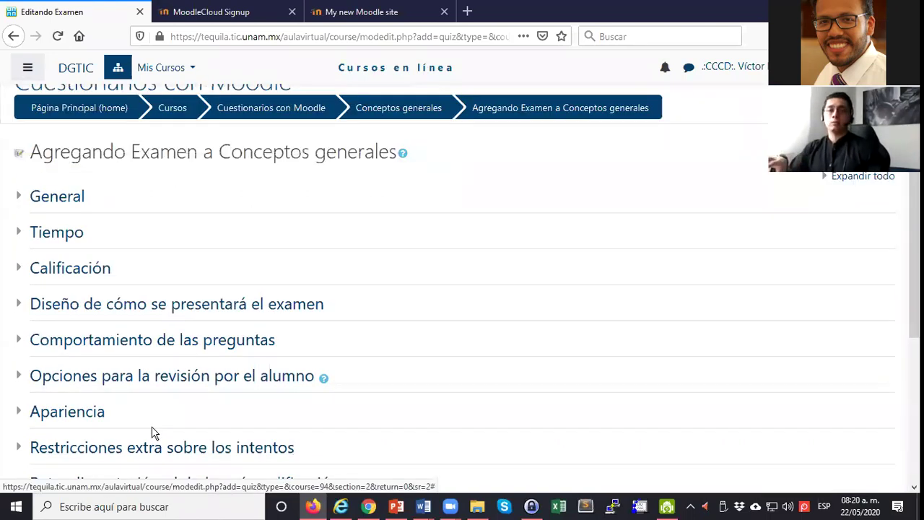
left_click(16, 198)
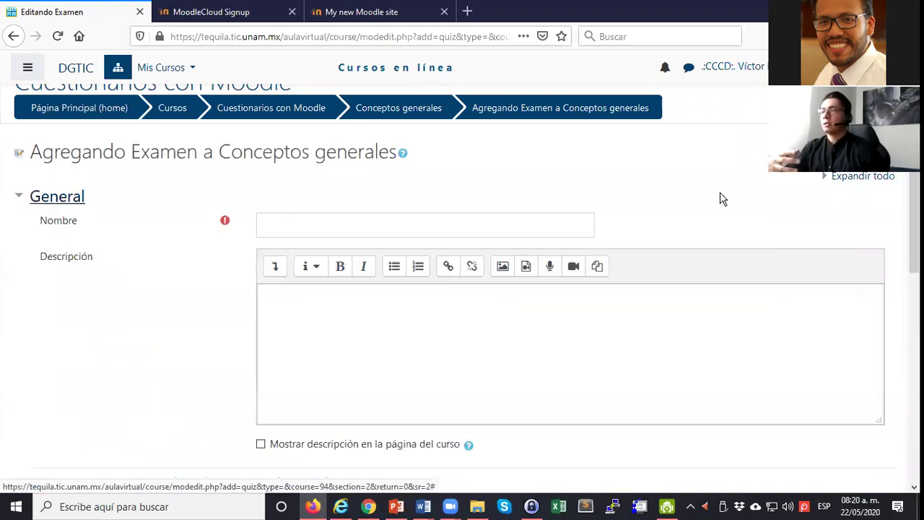
Expand all of the new quiz's setting groups and look over the "General" and "Tiempo" settings
left_click(851, 178)
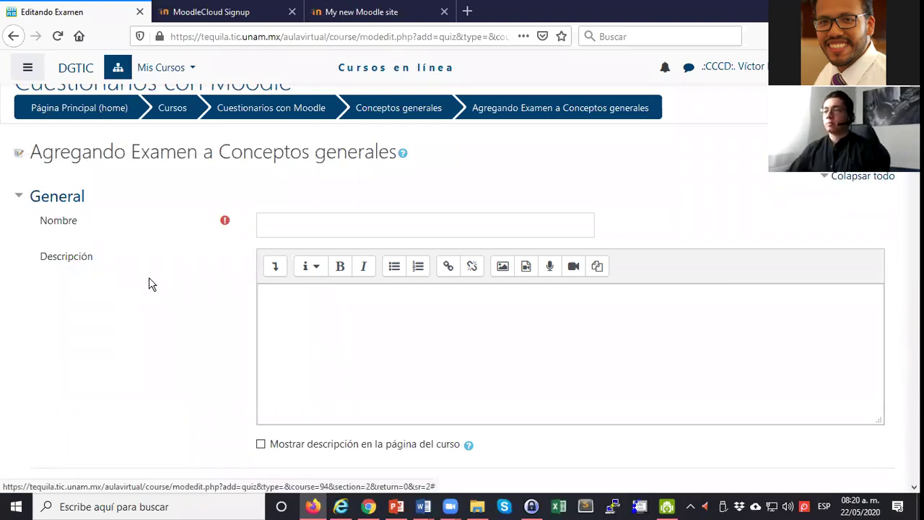
scroll(151, 278, "down", 3)
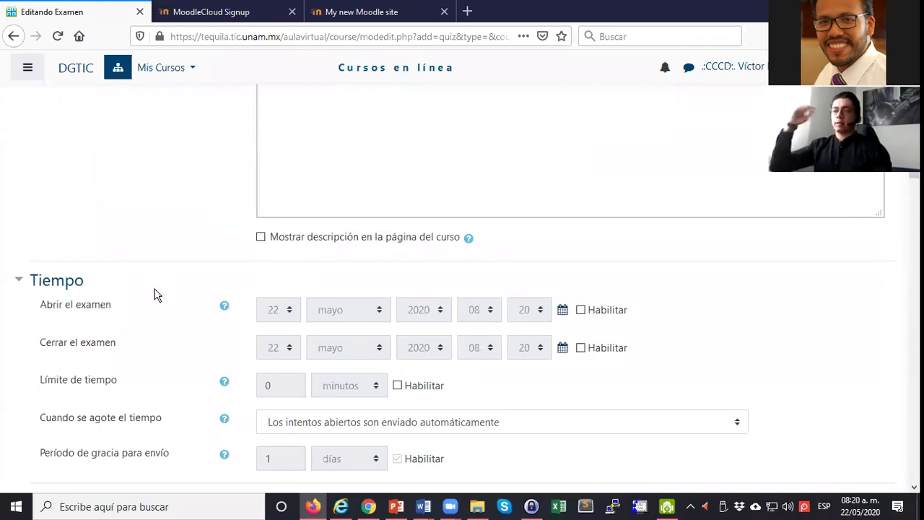
scroll(154, 295, "down", 2)
scroll(155, 297, "up", 5)
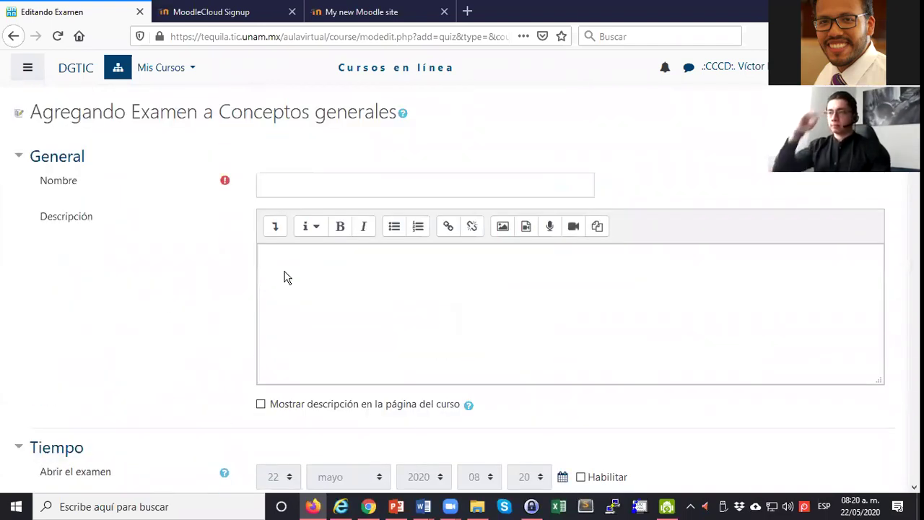
scroll(289, 278, "up", 3)
scroll(190, 254, "down", 2)
scroll(295, 238, "up", 1)
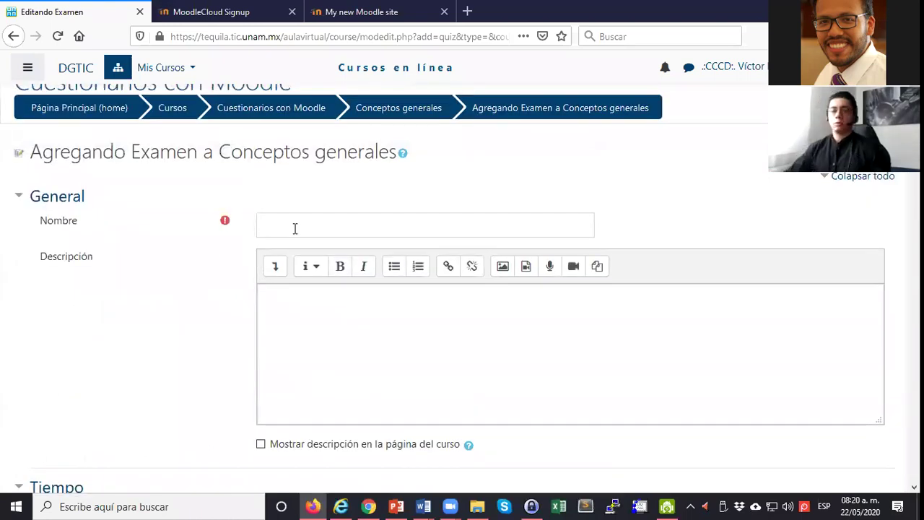
Name the new quiz "Cuestionario del tema 1"
left_click(294, 228)
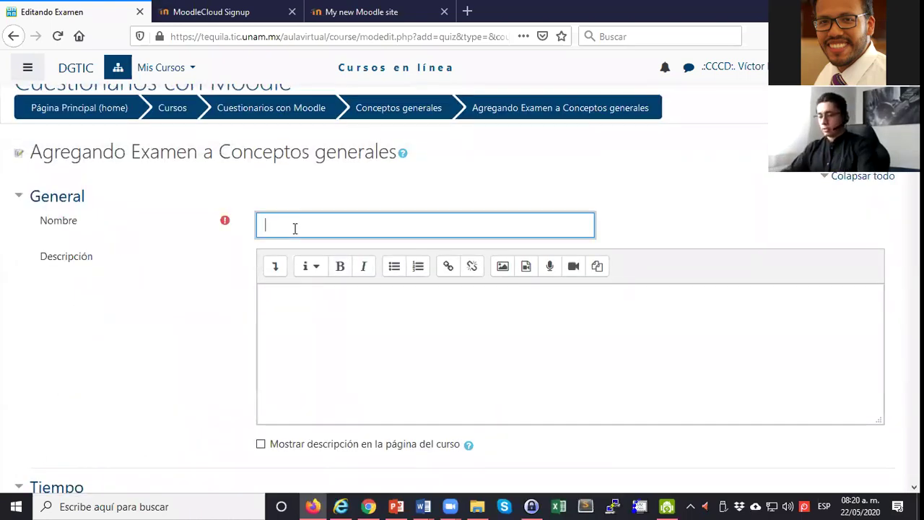
type("Cuestiona")
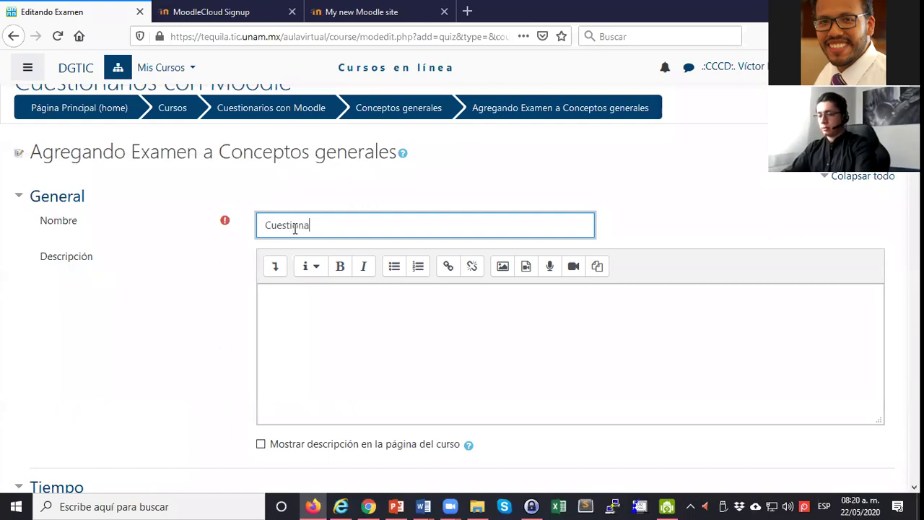
type("rio del tema 1")
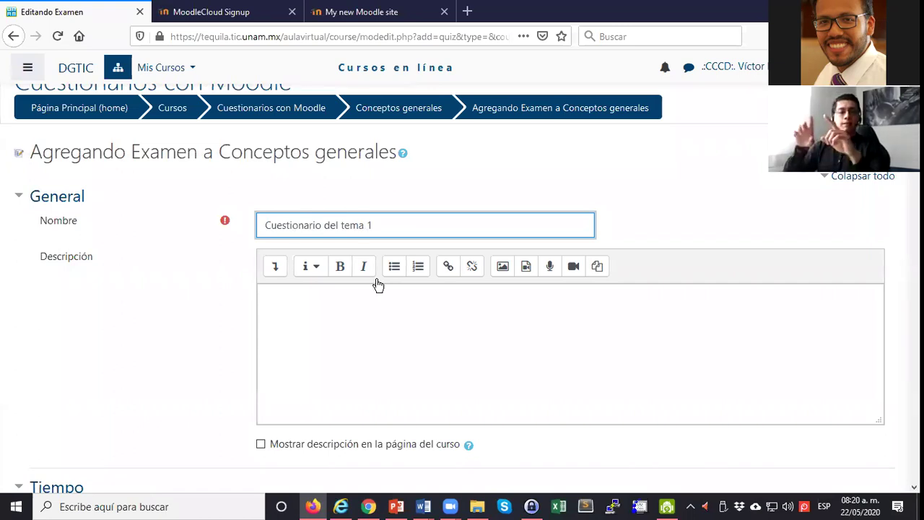
Fill the quiz description with the welcome paragraph from the Word document PreguntasCuestionario1.docx, beginning "Bienvenido al cuestionario del tema 1 – Conceptos generales"
left_click(411, 349)
left_click(423, 506)
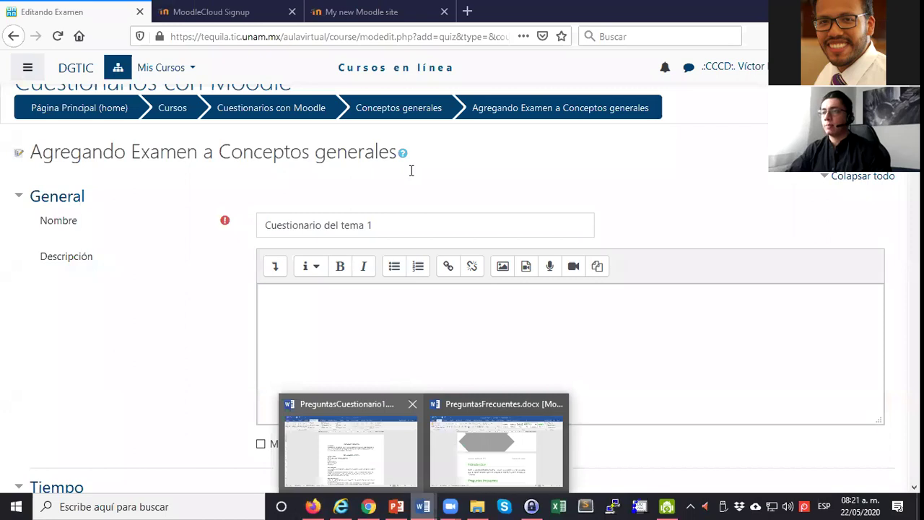
left_click(347, 444)
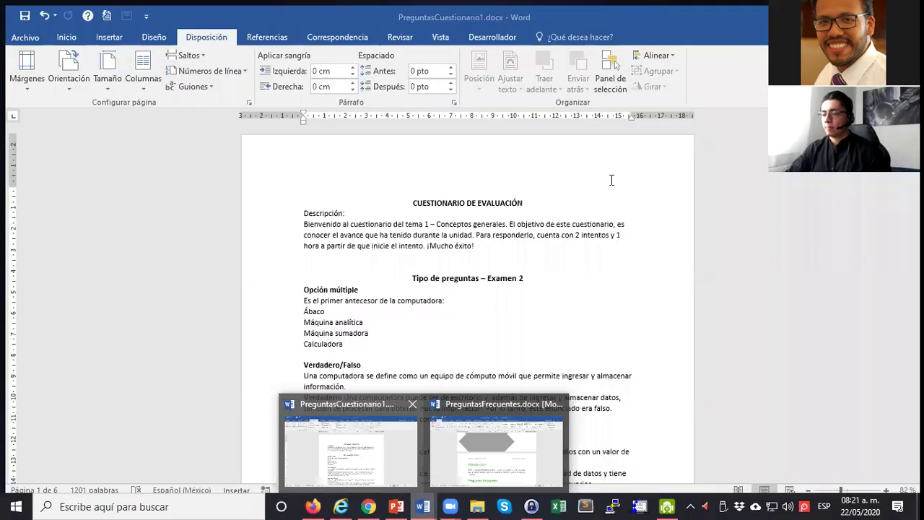
key("alt+Tab")
type("Bienvenido al cuestionario del tema 1 – Conceptos generales. El objetivo de este cuestionario, es conocer el avance que ha tenido durante la unidad. Para responderlo, cuenta con 2 intentos y 1 hora a partir de que inicie el intento. ¡Mucho éxito!")
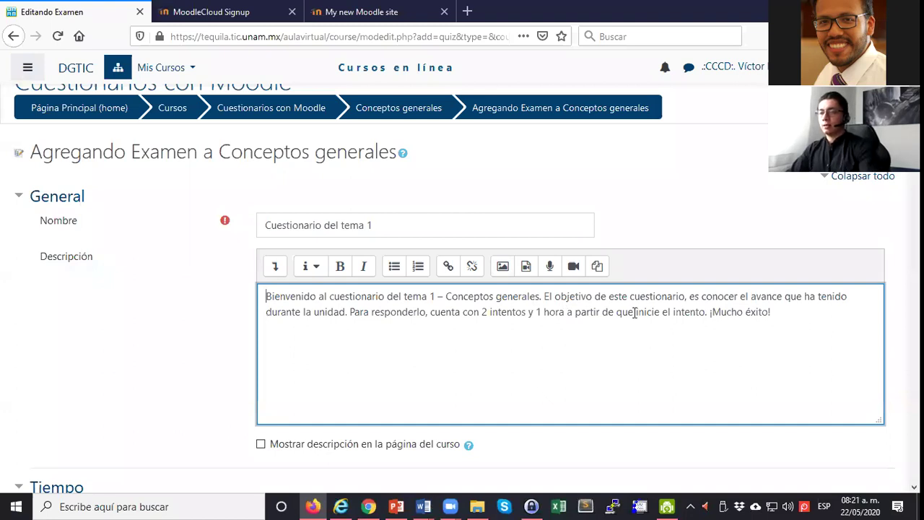
Add a blank line above the description text and select cuestionario.png from the course's "imagenes" folder as its image
key("Return")
key("Up")
left_click(502, 267)
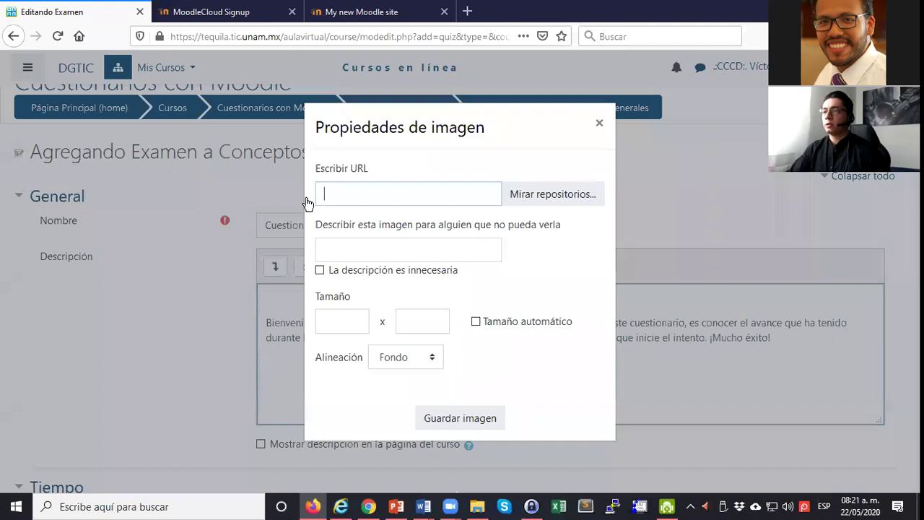
key("Tab")
key("Return")
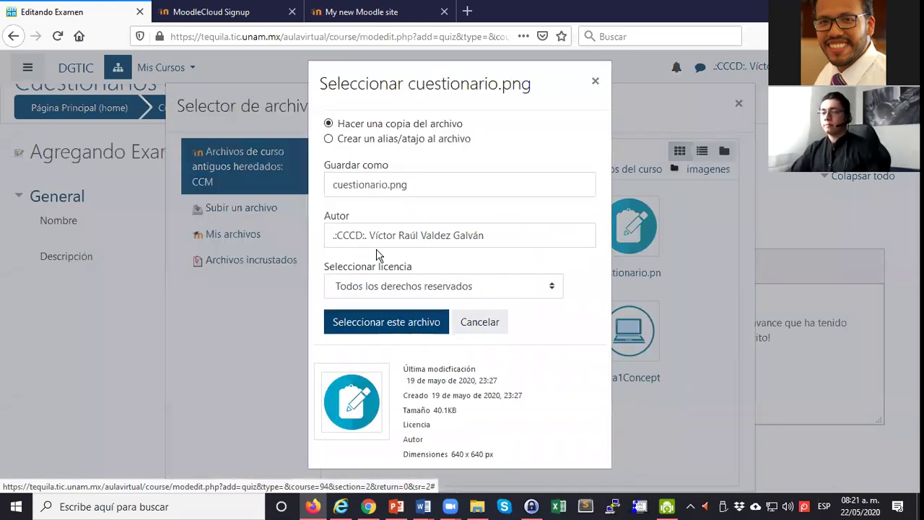
left_click(383, 322)
Mark the image's description as unnecessary, set its automatic size to 100, and insert it centered above the description text
left_click(247, 228)
key("Tab")
type("1")
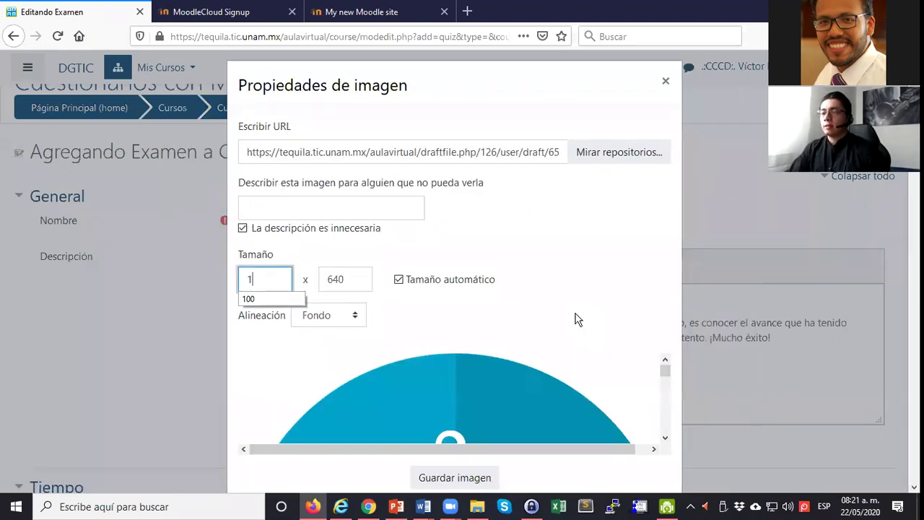
type("00")
left_click(383, 441)
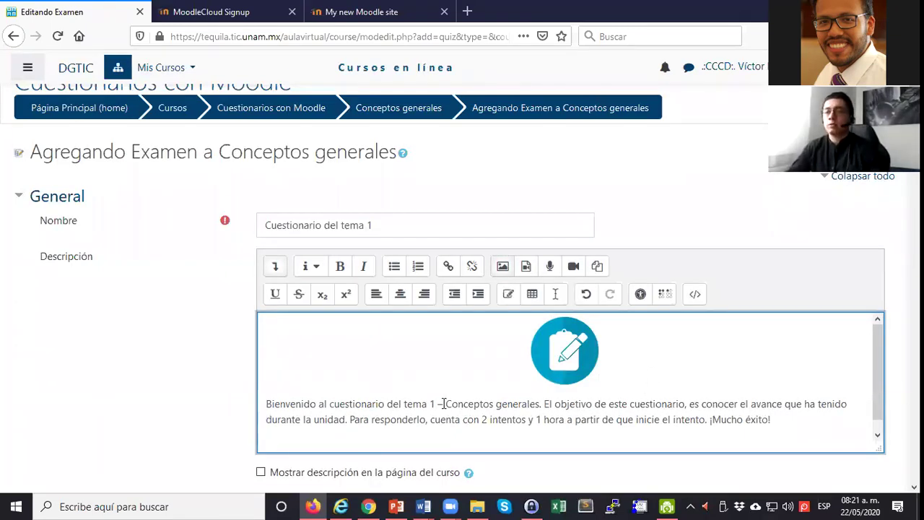
Make "Conceptos generales", "2 intentos" and "1 hora" bold in the quiz description
left_click_drag(447, 402, 540, 403)
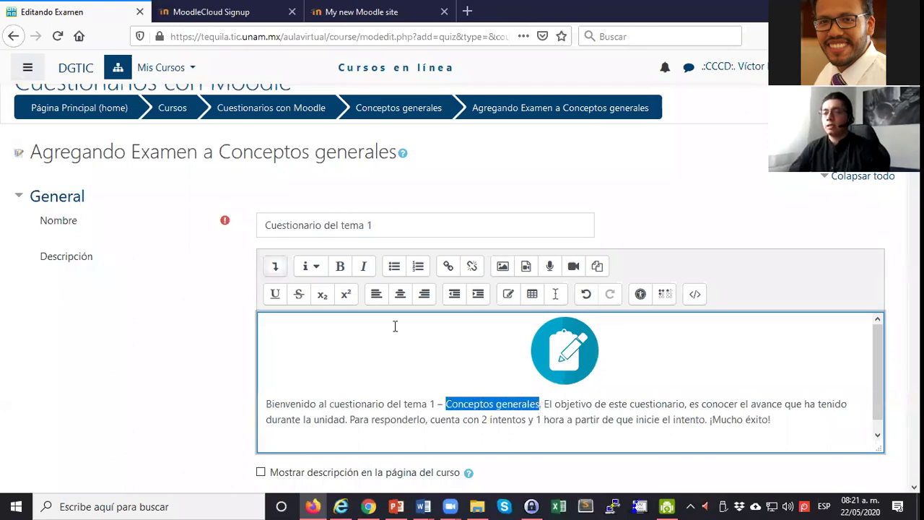
left_click(340, 266)
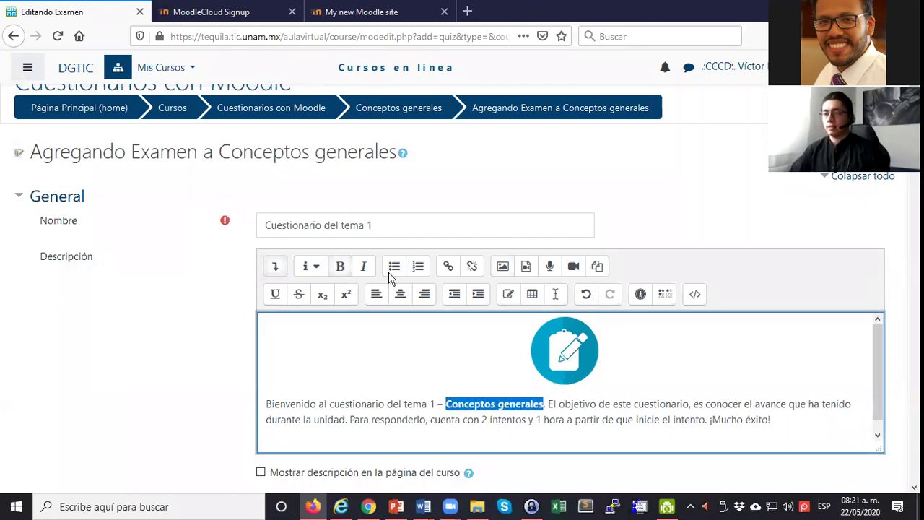
double_click(485, 420)
left_click_drag(513, 419, 526, 420)
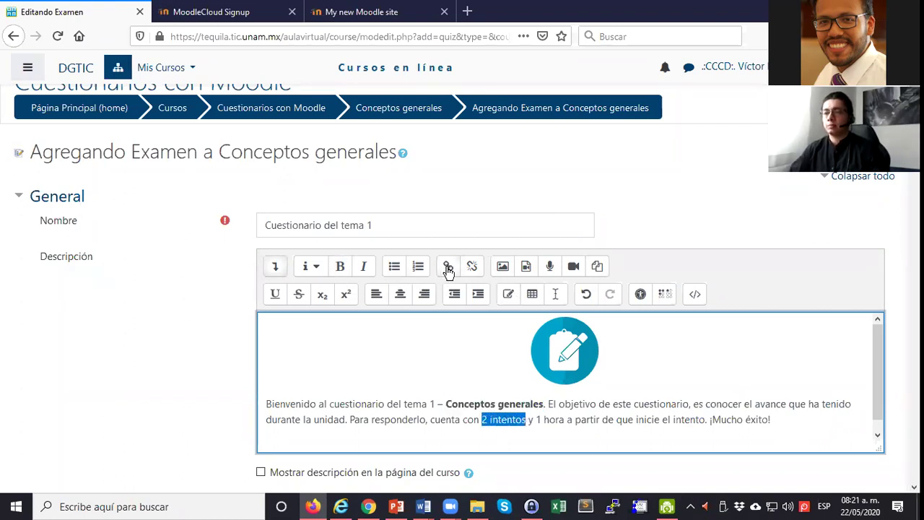
left_click(342, 267)
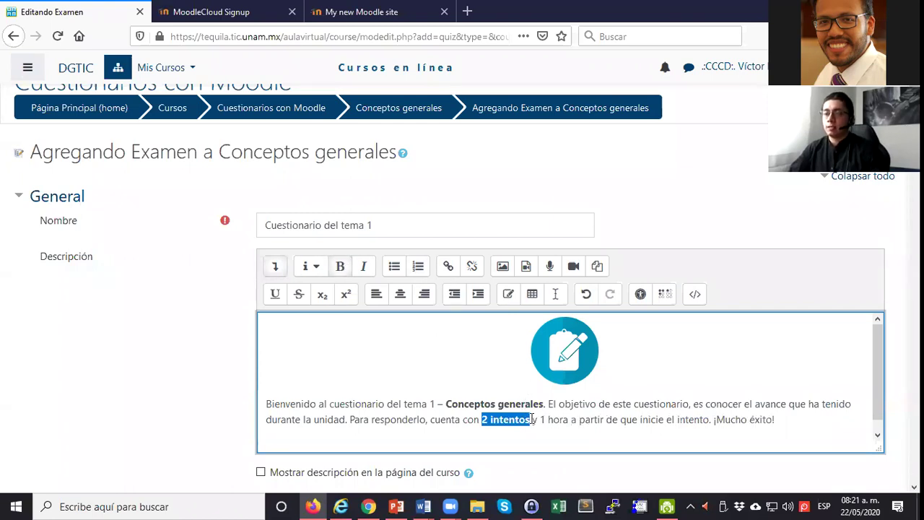
left_click_drag(540, 420, 568, 420)
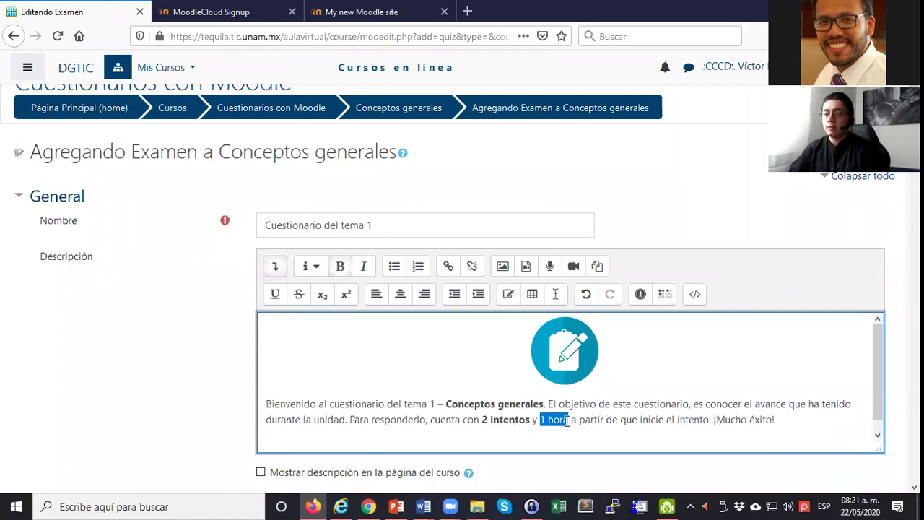
left_click(338, 272)
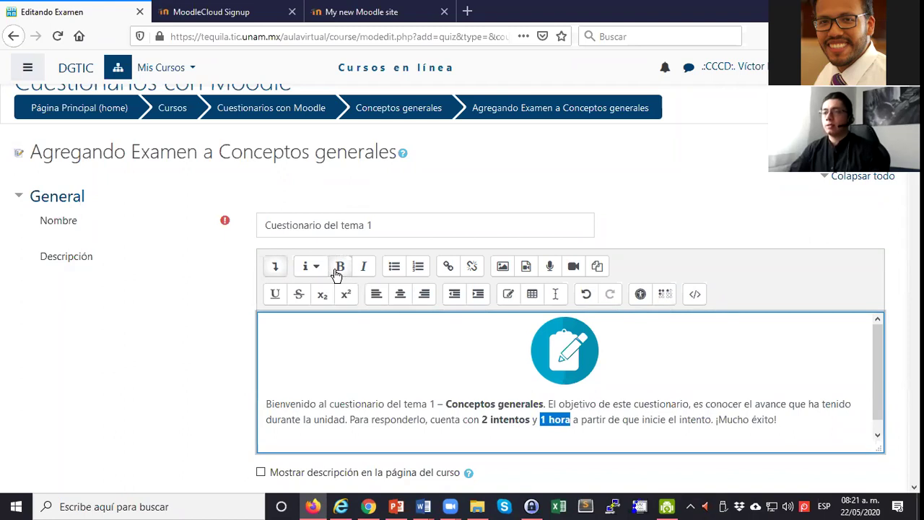
left_click(433, 345)
Look over the completed quiz description, then collapse the "General" settings
scroll(451, 348, "down", 1)
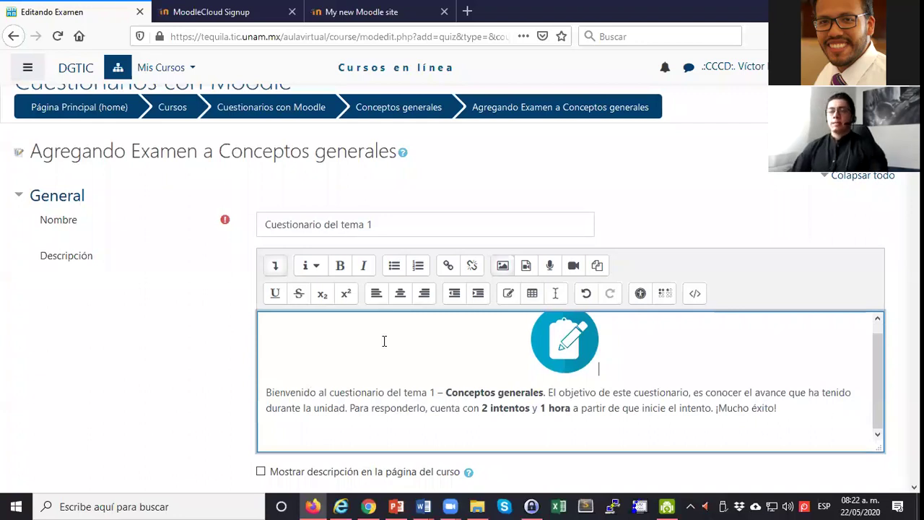
scroll(384, 341, "down", 2)
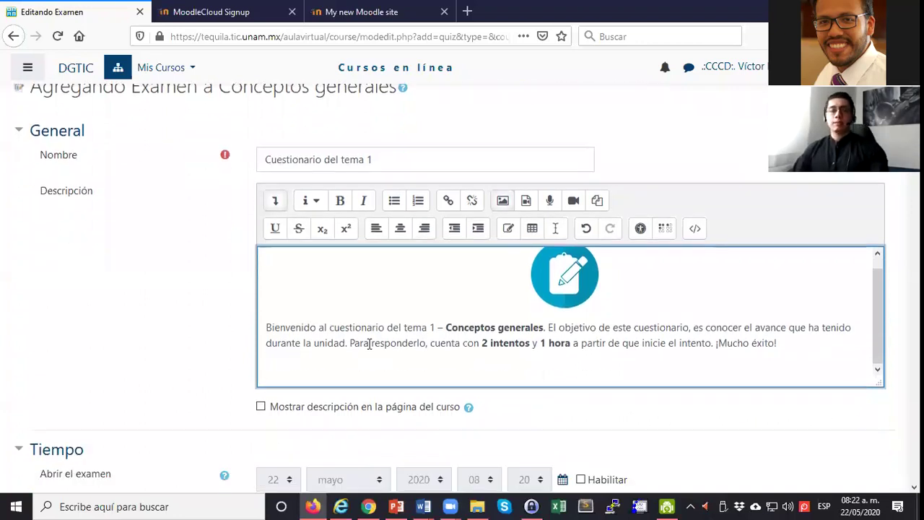
scroll(369, 344, "down", 2)
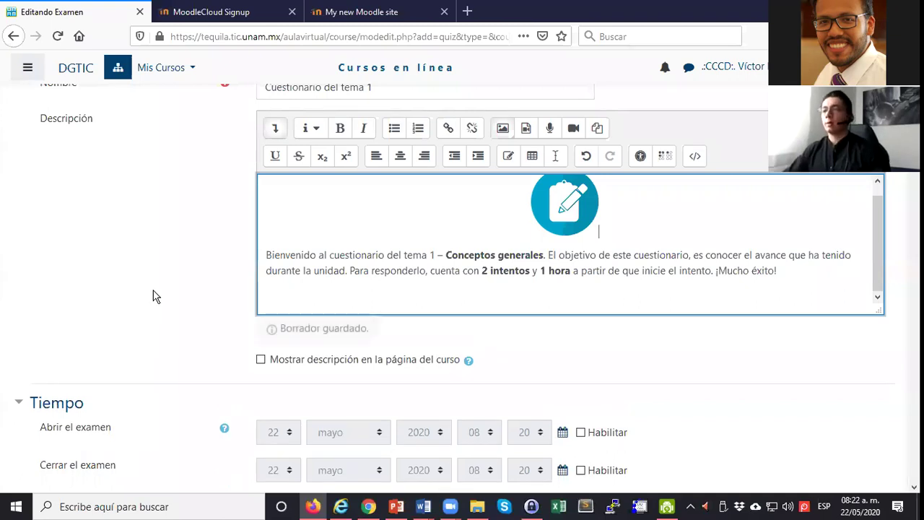
scroll(108, 238, "up", 2)
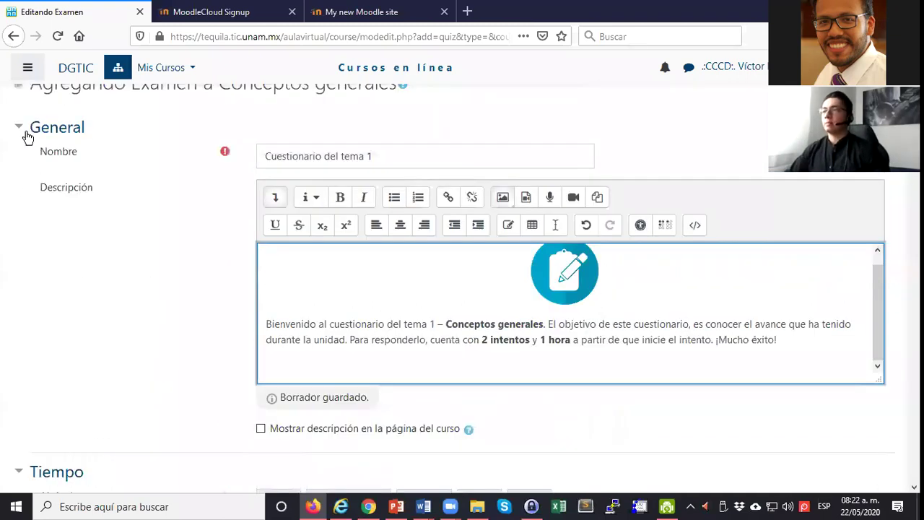
left_click(20, 130)
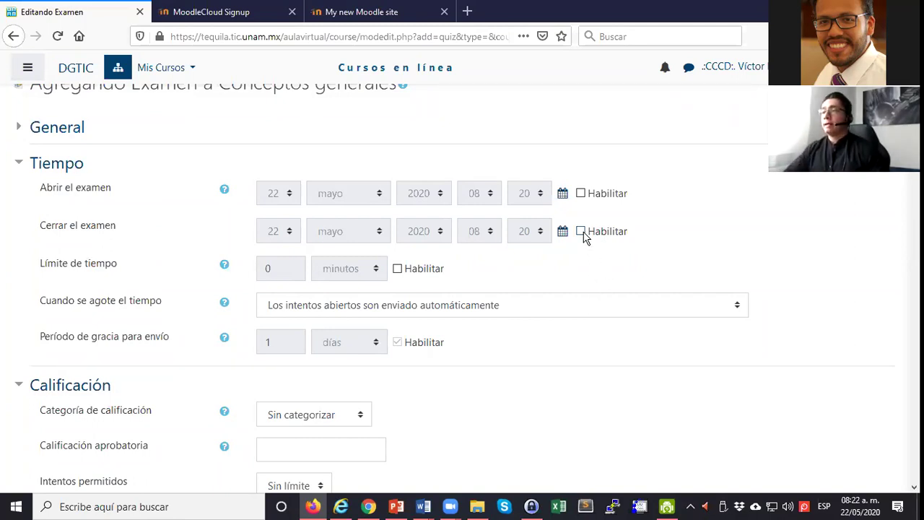
Enable the quiz's time limit ("Límite de tiempo") and set it to 1 hour ("horas")
left_click(397, 268)
key("shift+Tab")
key("shift+Tab")
type("1")
left_click(375, 273)
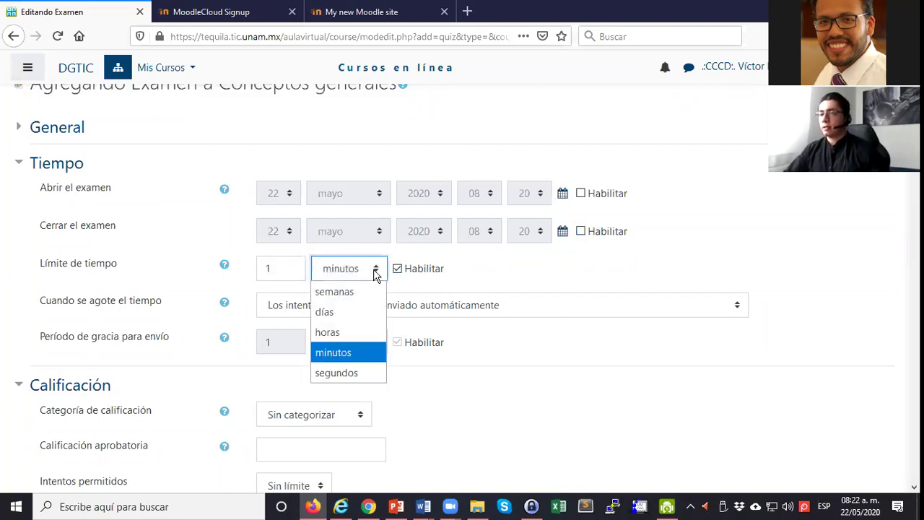
left_click(350, 333)
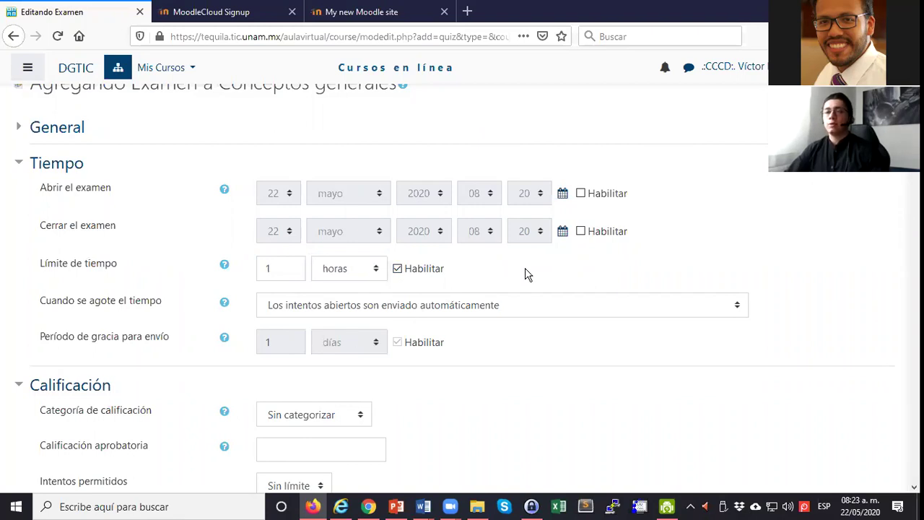
Examine the options for "Cuando se agote el tiempo", keeping "Los intentos abiertos son enviado automáticamente" selected
scroll(528, 274, "down", 3)
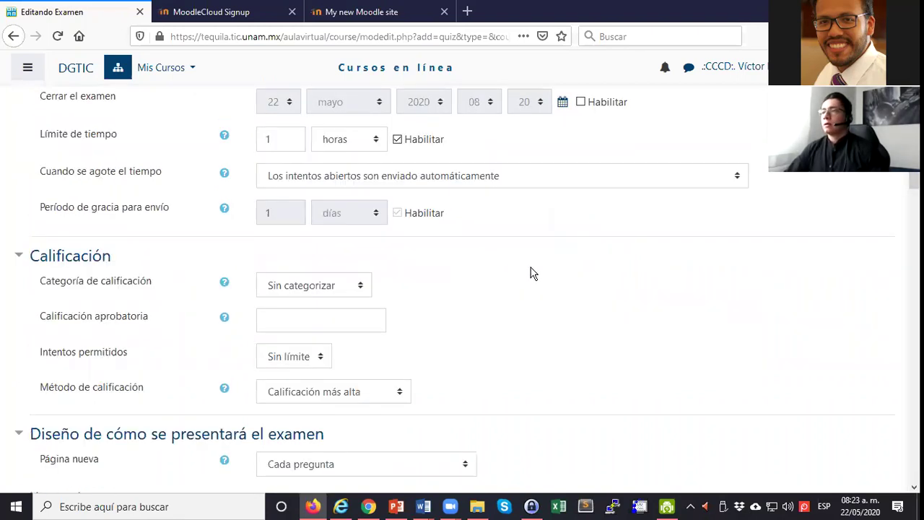
scroll(642, 245, "up", 1)
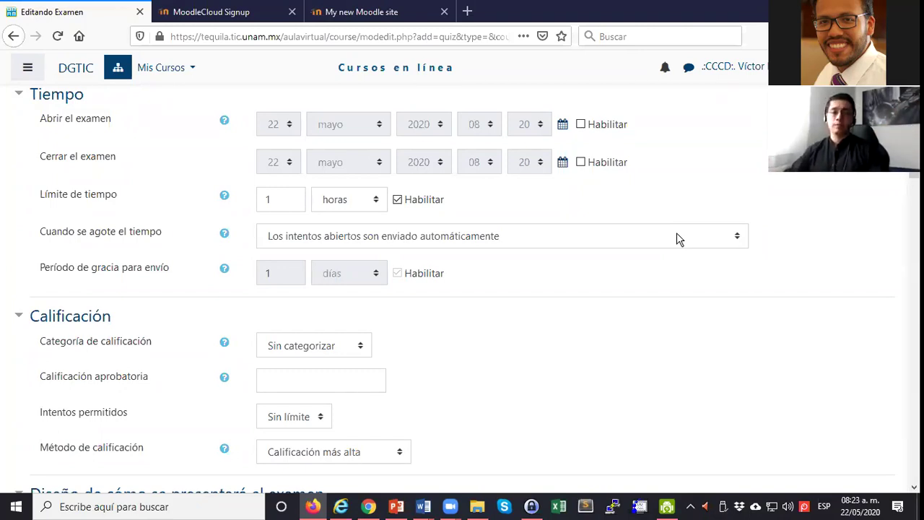
left_click(578, 243)
left_click(808, 213)
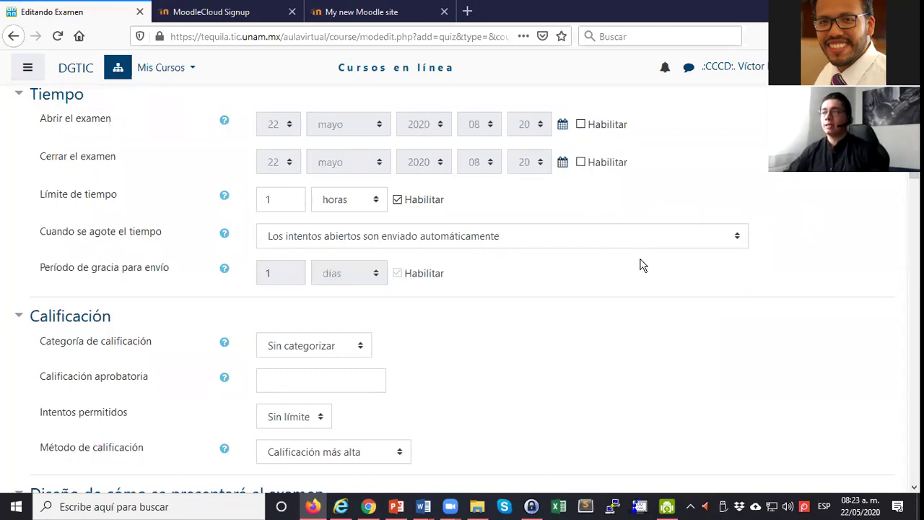
left_click(586, 244)
left_click(707, 244)
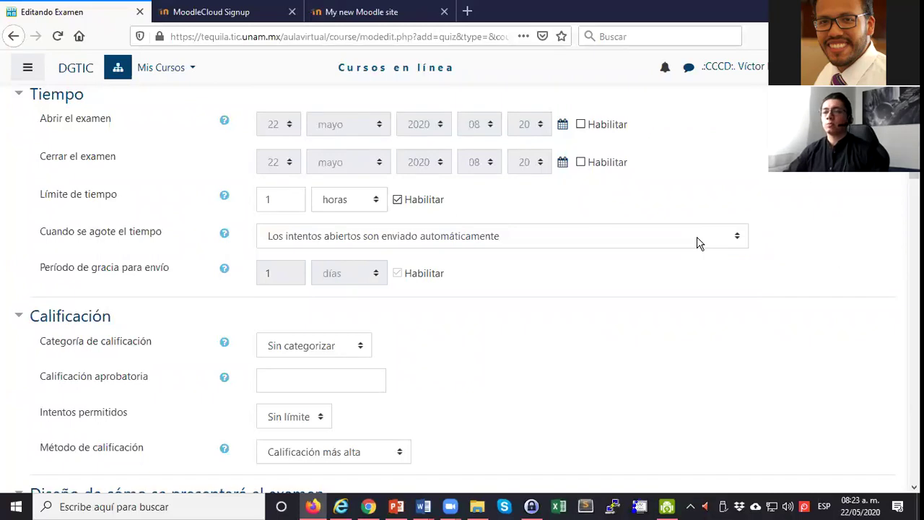
left_click(630, 241)
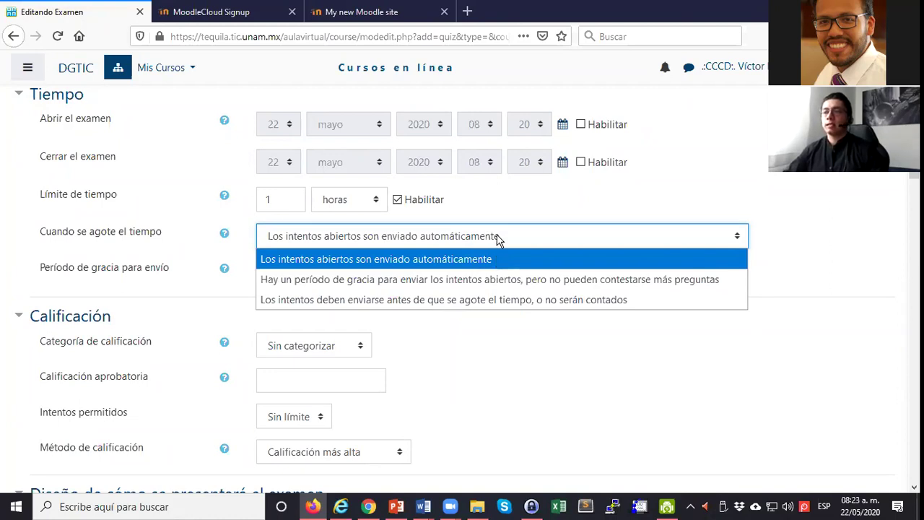
left_click(776, 246)
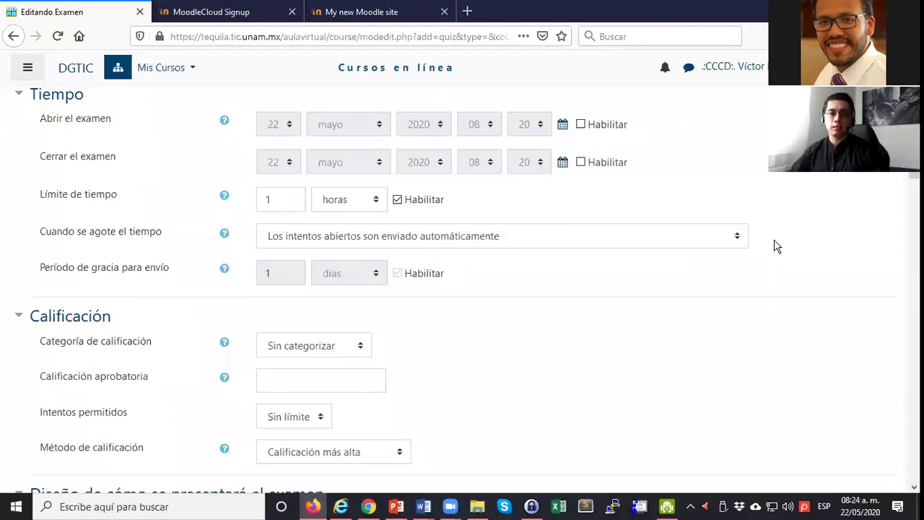
left_click(713, 244)
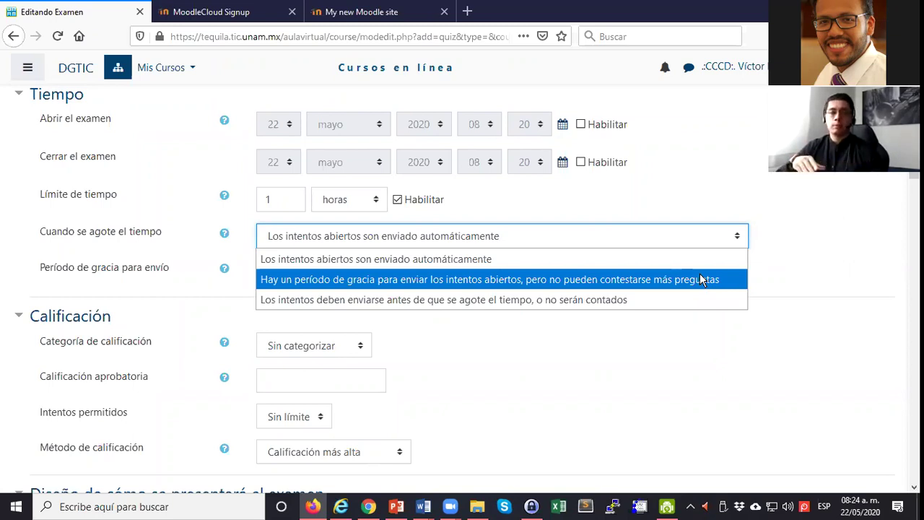
left_click(821, 272)
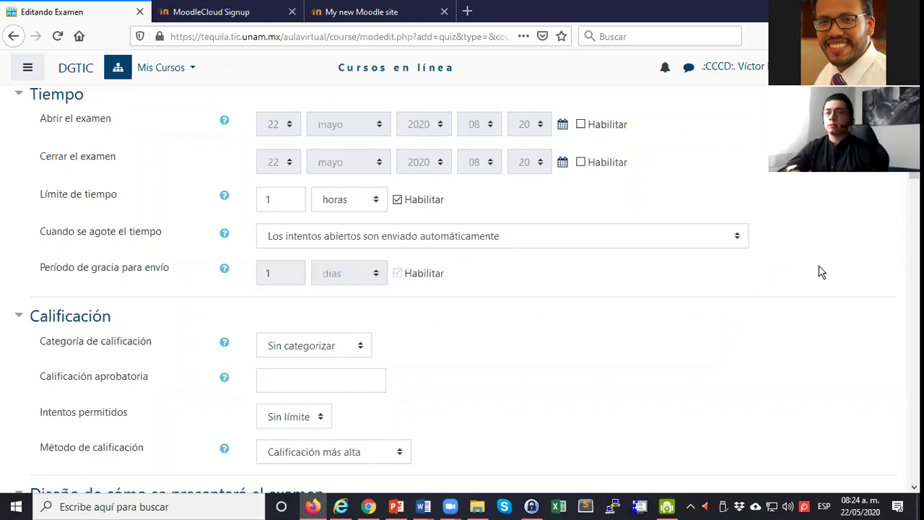
Review the choices for "Cuando se agote el tiempo" once more without changing the selection, and collapse the "Tiempo" settings
left_click(742, 235)
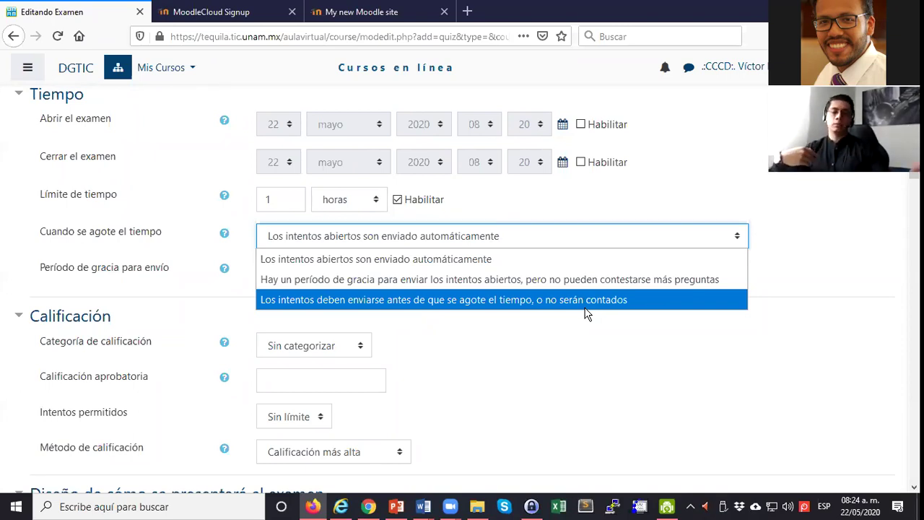
left_click(809, 266)
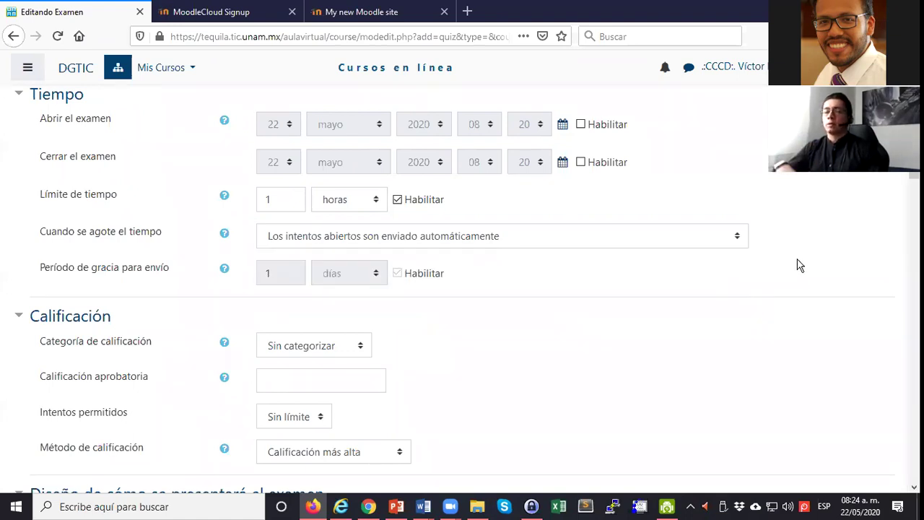
scroll(794, 264, "down", 3)
scroll(393, 255, "up", 3)
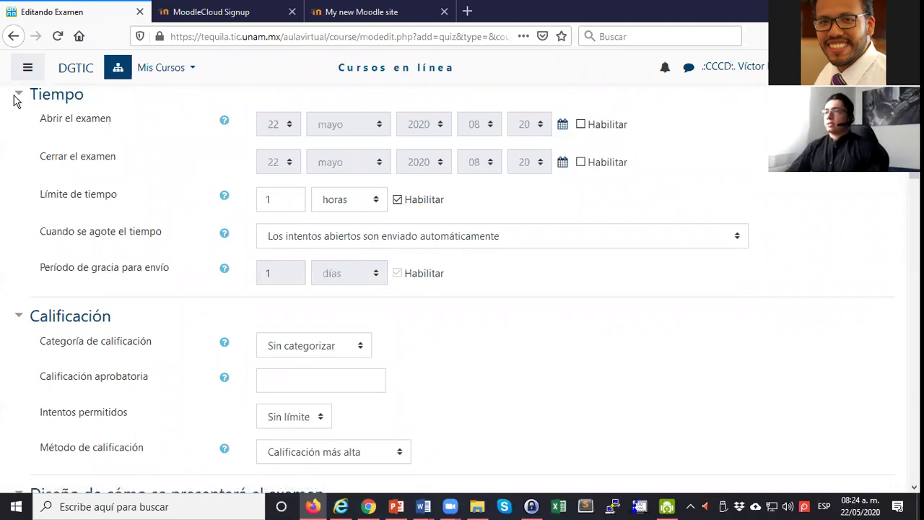
left_click(56, 95)
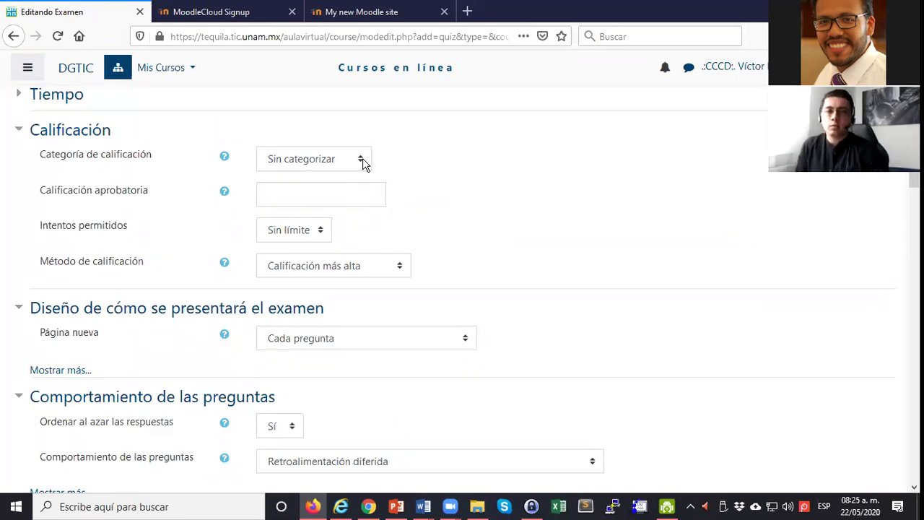
Set the quiz's grade category to "Cuestionarios 20%" and its passing grade ("Calificación aprobatoria") to 6
scroll(360, 161, "up", 2)
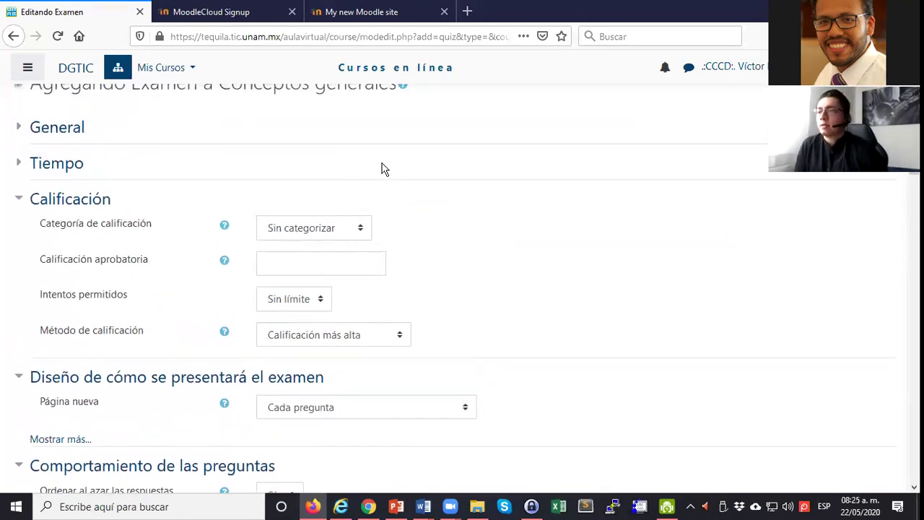
scroll(361, 167, "down", 2)
left_click(360, 166)
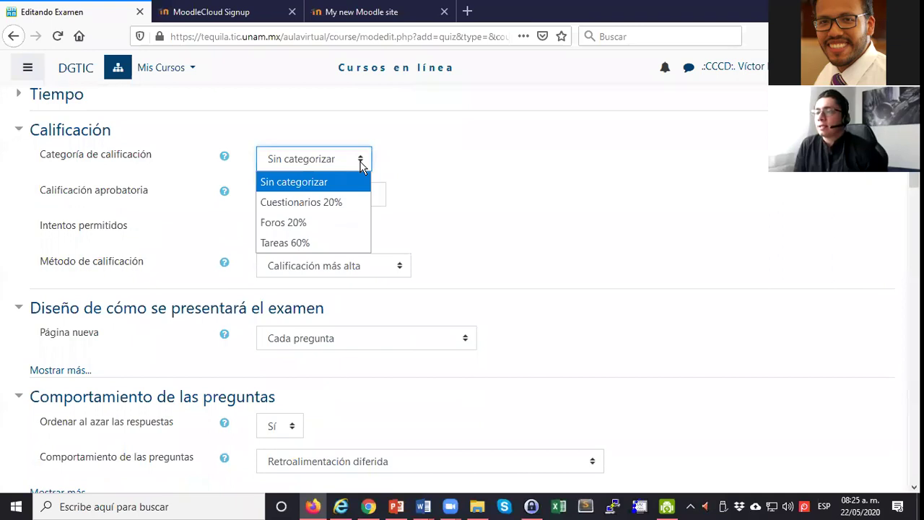
left_click(334, 203)
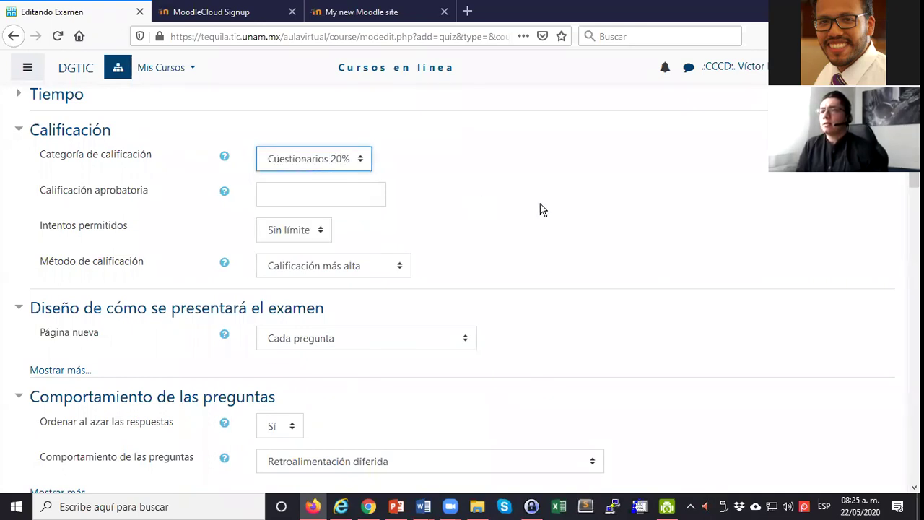
left_click(299, 200)
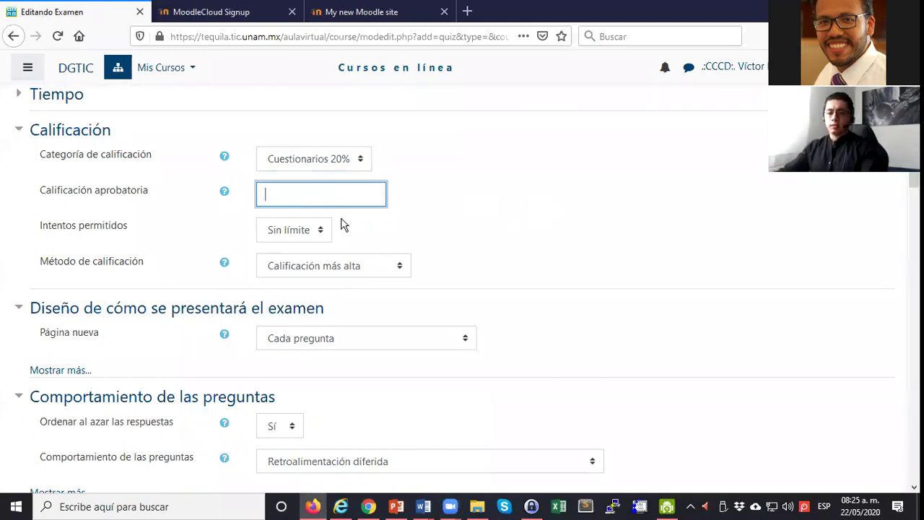
type("6")
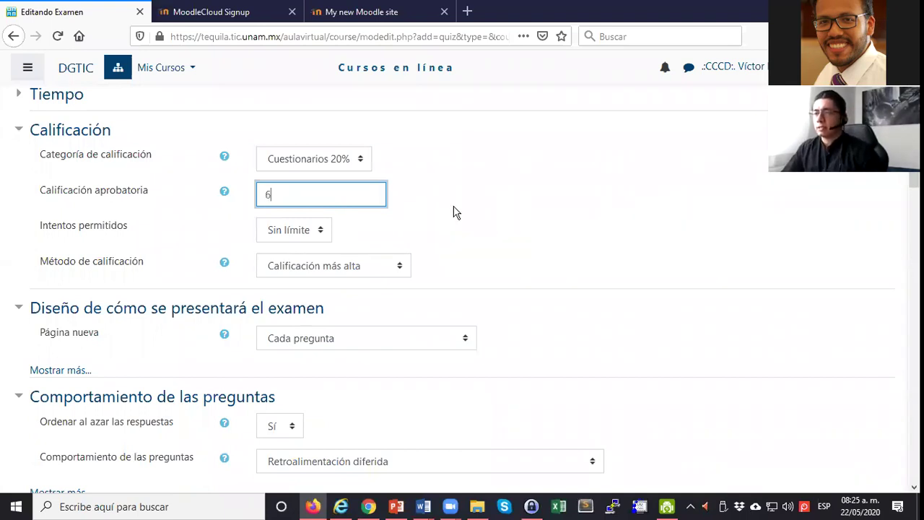
Set "Intentos permitidos" to 2 and keep "Calificación más alta" as the grading method, closing the "Calificación" settings
left_click(303, 229)
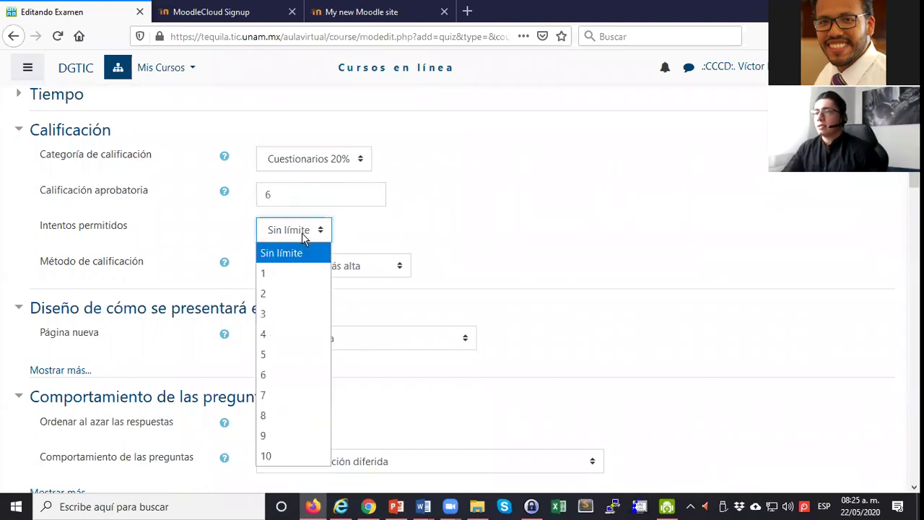
left_click(288, 294)
left_click(561, 242)
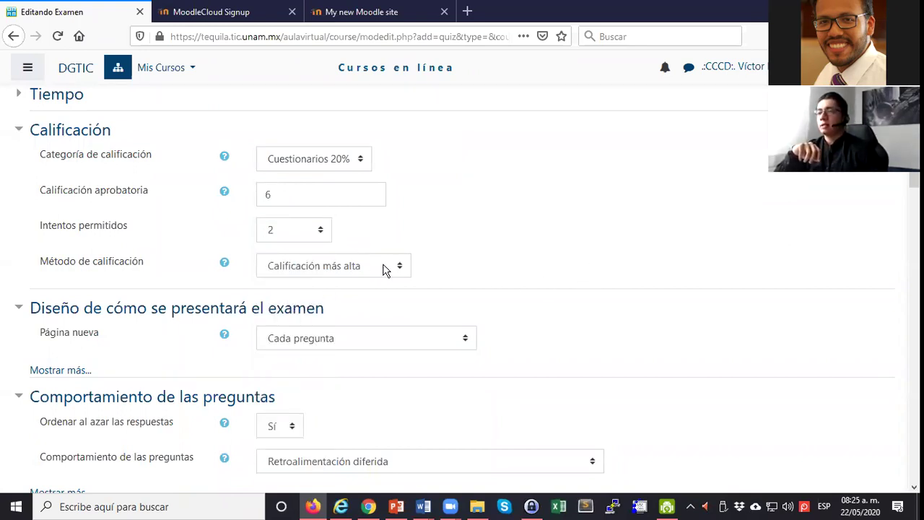
left_click(384, 269)
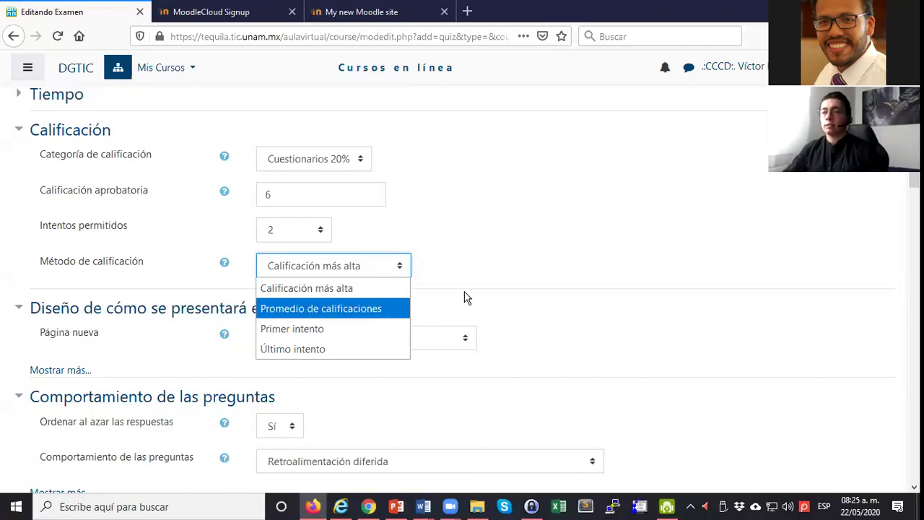
left_click(446, 268)
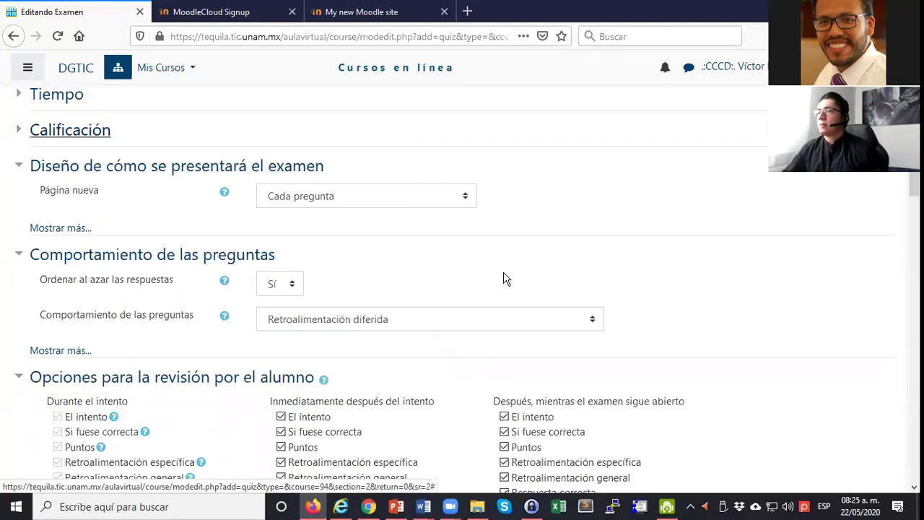
Set "Página nueva" to "Cada 5 preguntas" and keep "Método de navegación" on "Libre", closing the exam layout settings
left_click(404, 204)
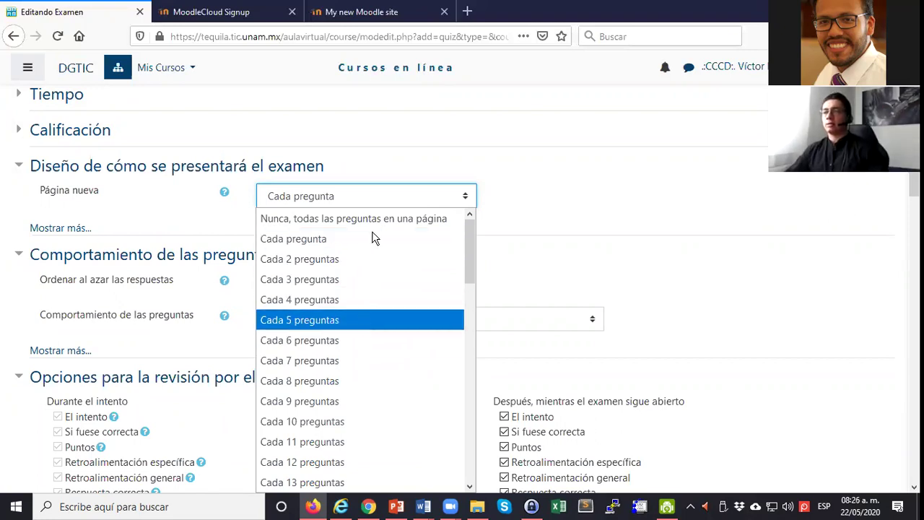
left_click(91, 241)
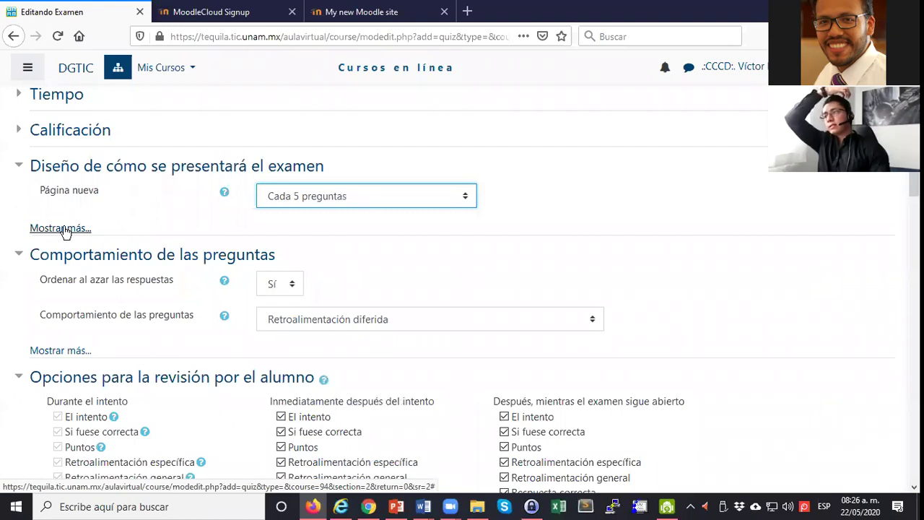
left_click(64, 230)
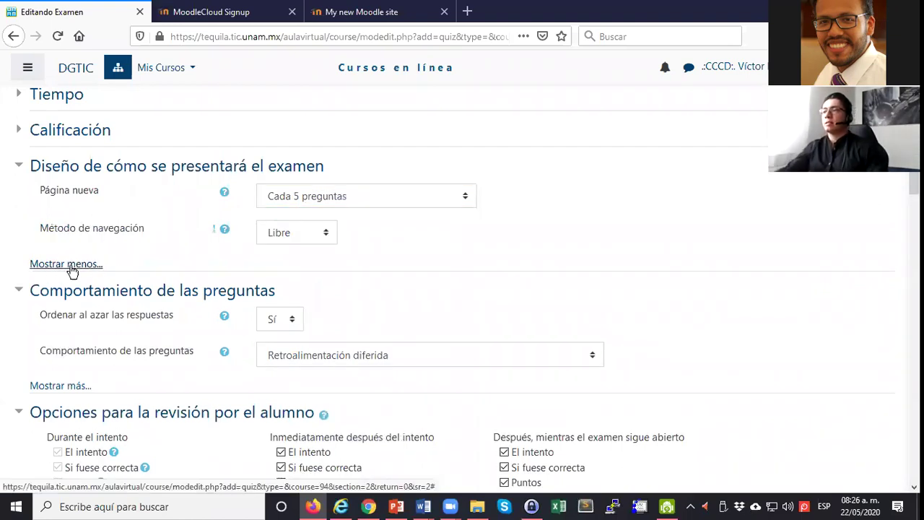
left_click(322, 242)
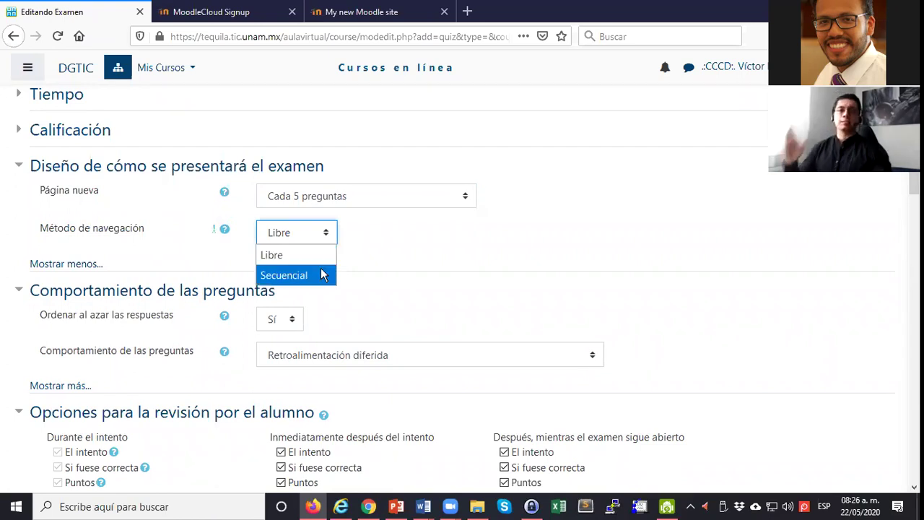
left_click(372, 240)
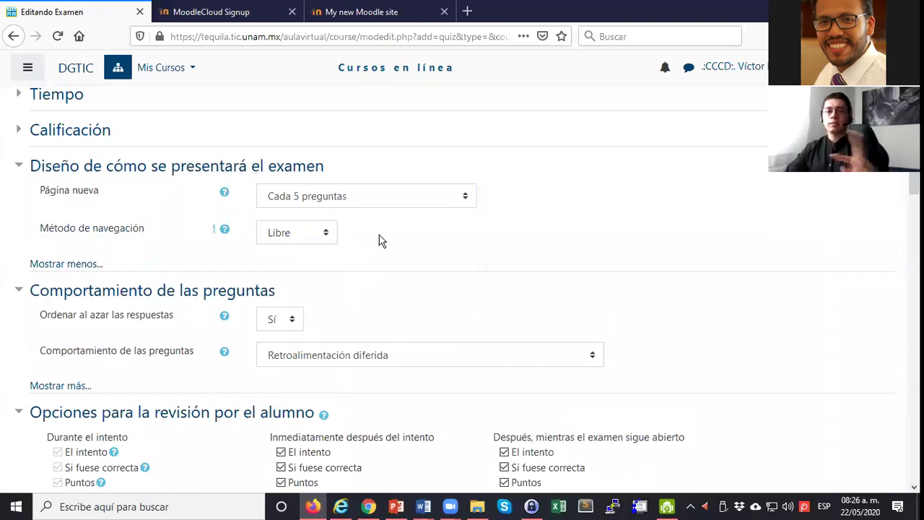
left_click(21, 167)
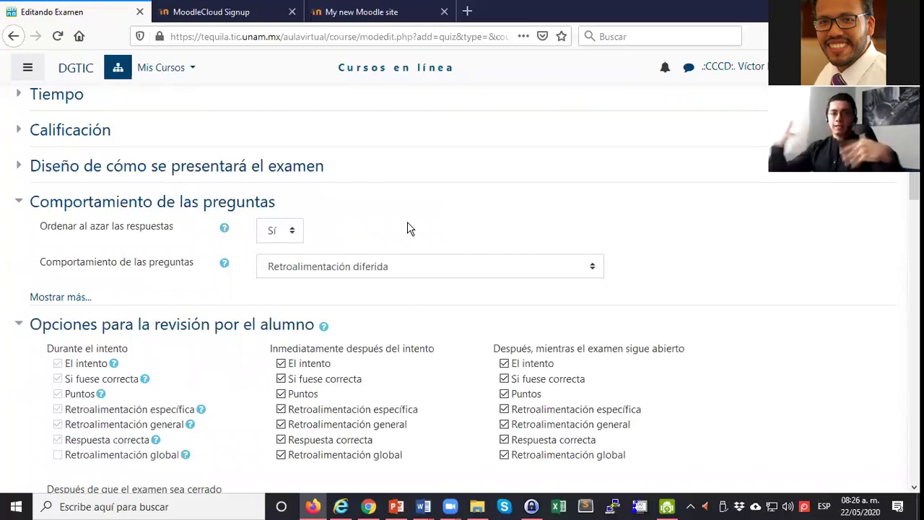
Examine the full "Comportamiento de las preguntas" settings, keeping "Retroalimentación diferida" as the question behaviour, and collapse the section
left_click(74, 297)
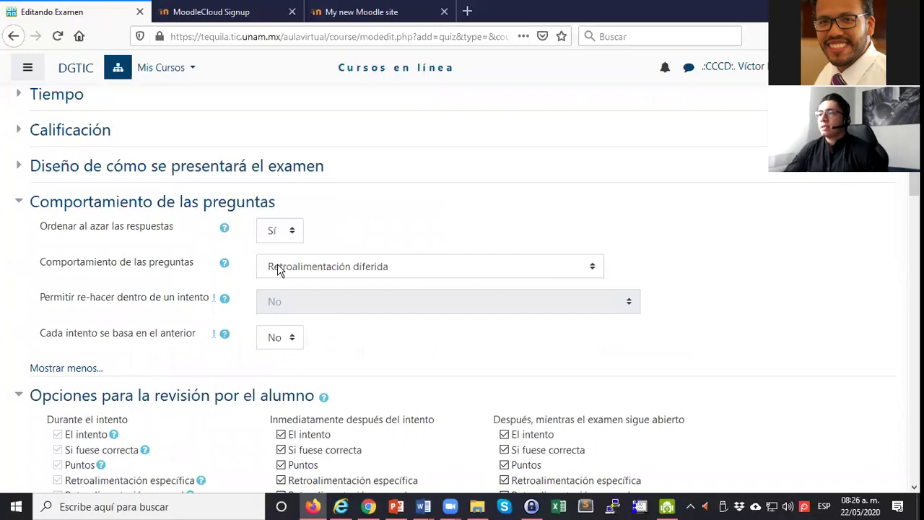
left_click(556, 268)
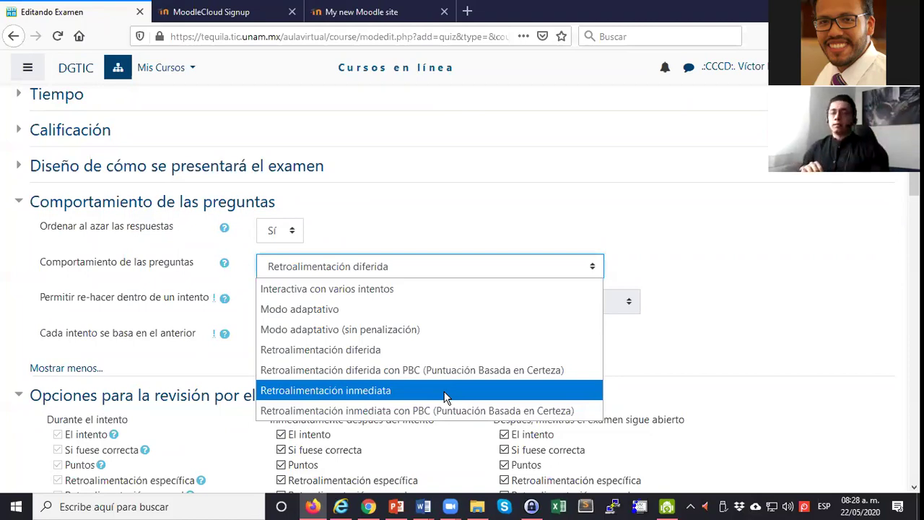
left_click(445, 356)
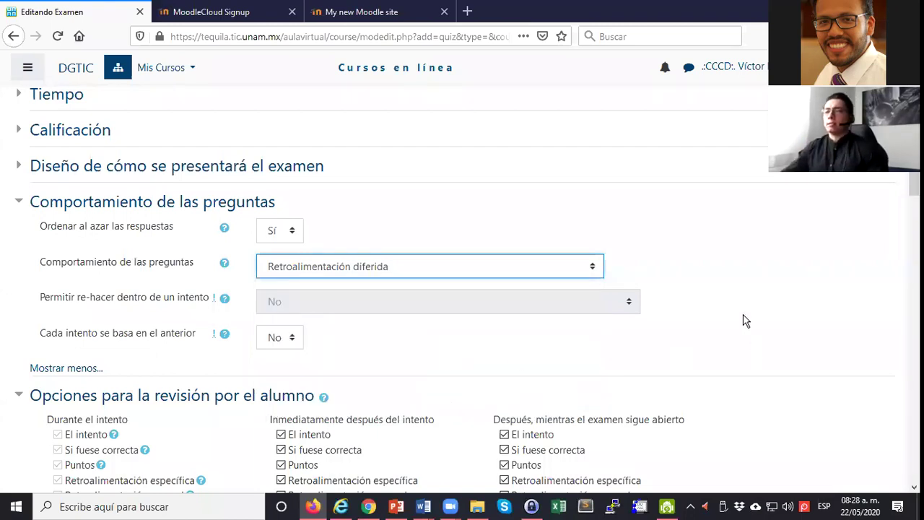
scroll(744, 320, "down", 1)
scroll(137, 216, "down", 3)
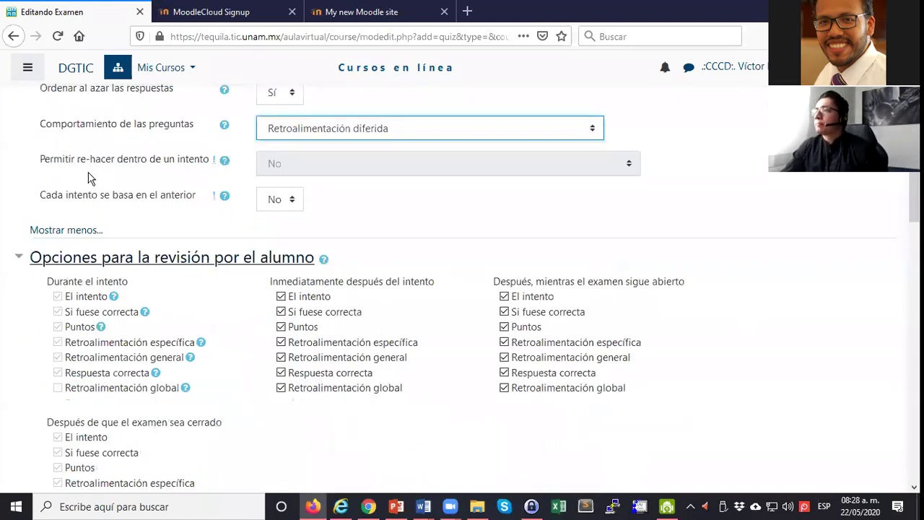
scroll(21, 132, "up", 1)
scroll(21, 132, "up", 1)
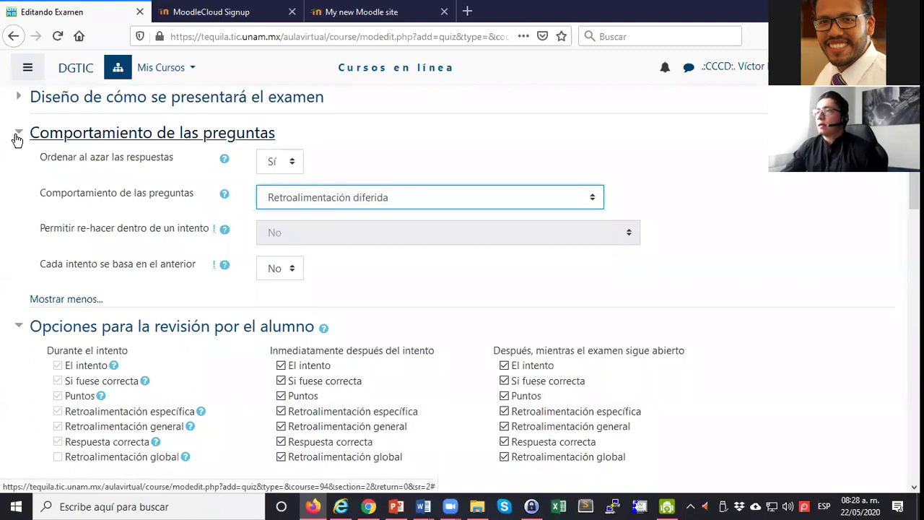
left_click(17, 137)
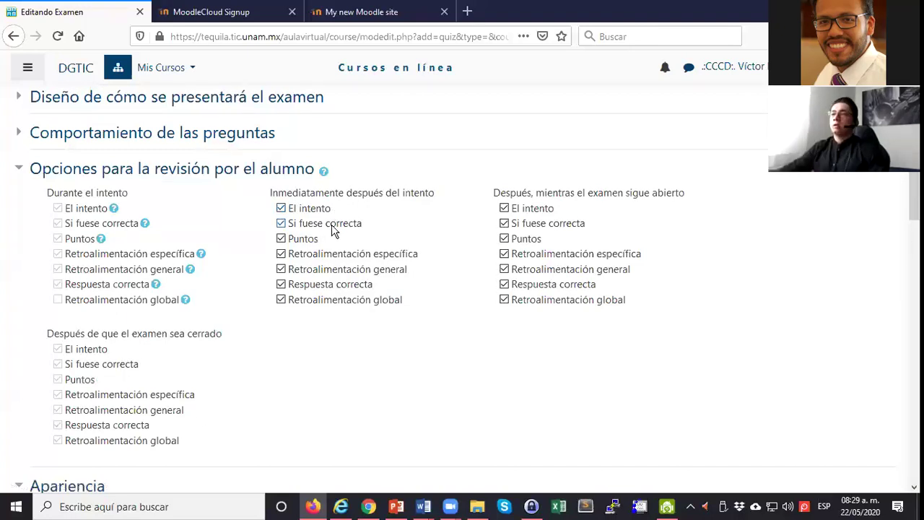
Examine the student review options and reopen the "Tiempo" settings to check the quiz's opening and closing dates
key("Tab")
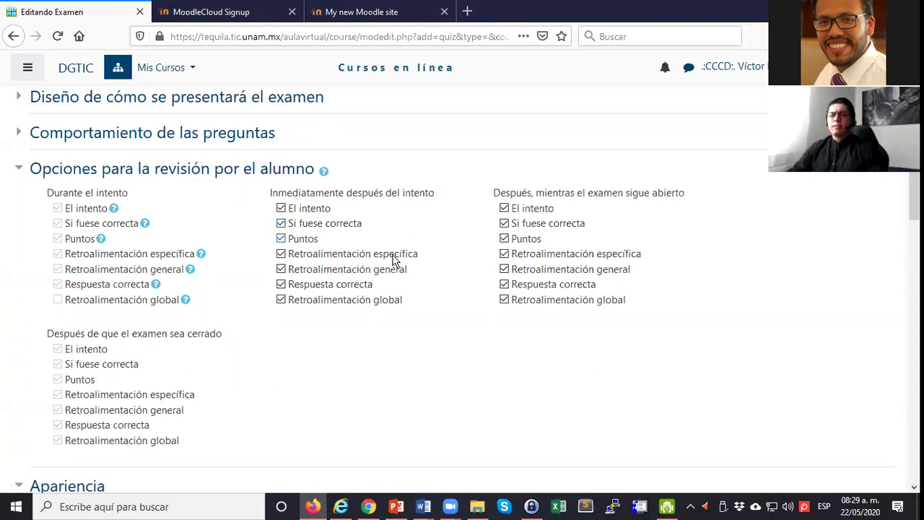
key("Tab")
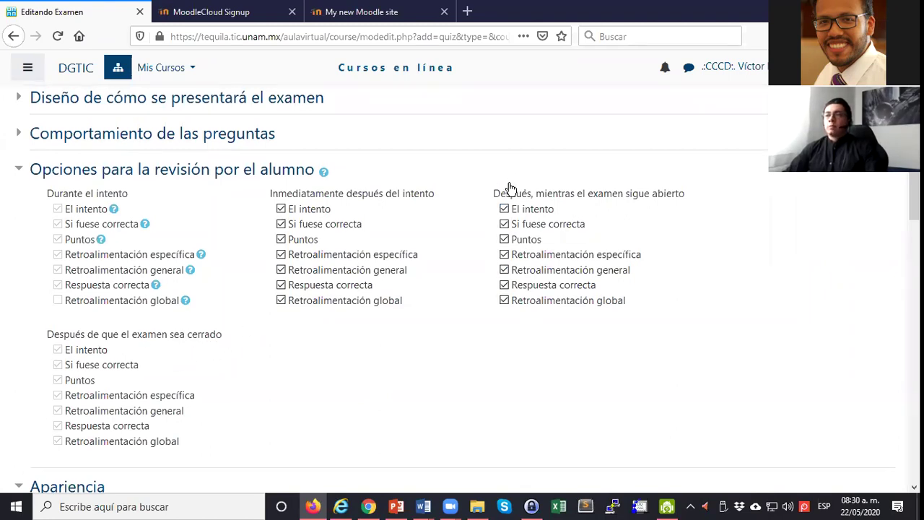
scroll(11, 272, "up", 2)
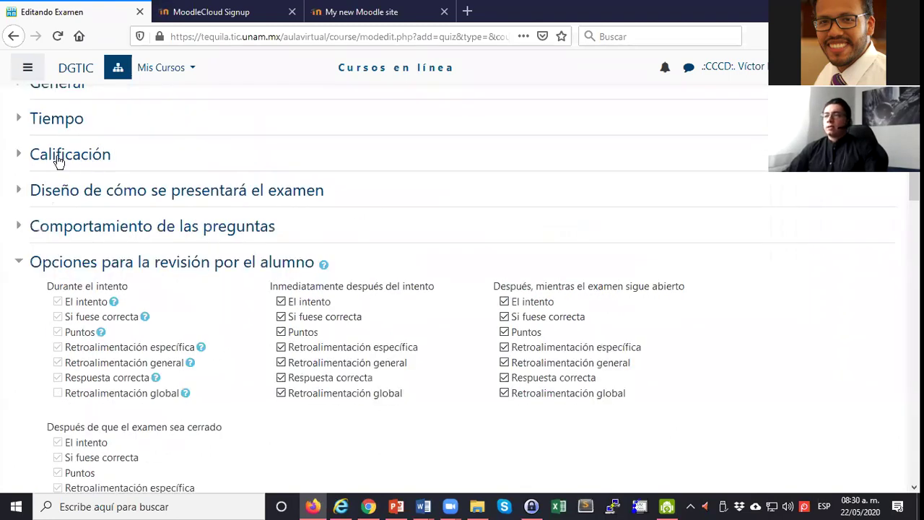
scroll(24, 176, "up", 3)
scroll(25, 180, "down", 4)
left_click(17, 162)
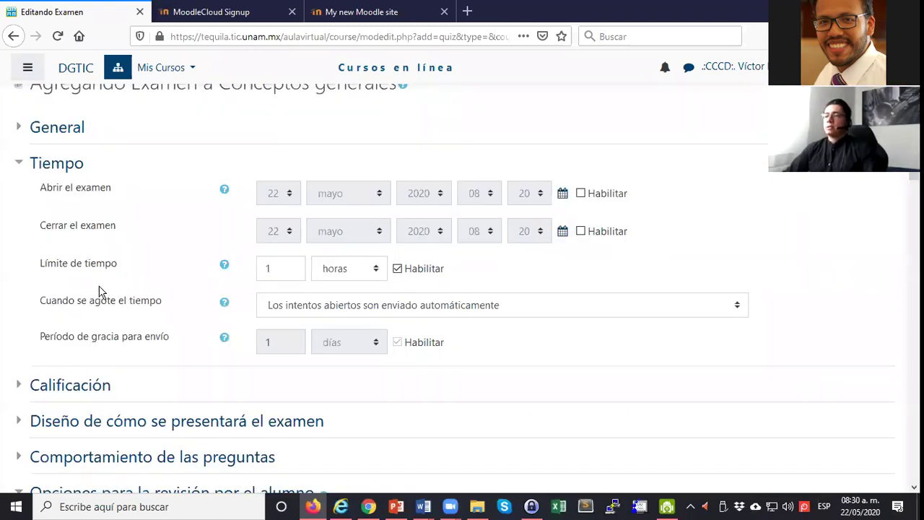
scroll(201, 377, "down", 8)
scroll(201, 378, "down", 1)
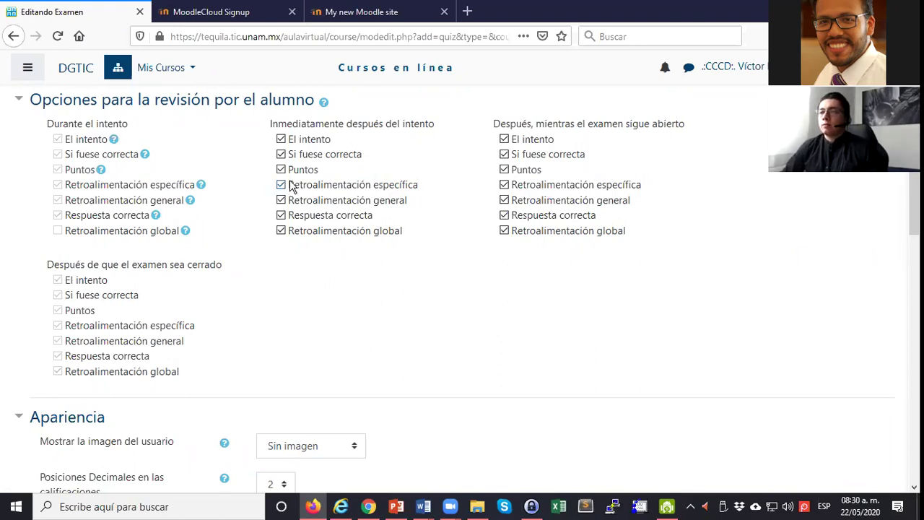
Turn off specific, general and overall feedback ("Retroalimentación específica", "general" and "global") for the review "Inmediatamente después del intento"
left_click(280, 139)
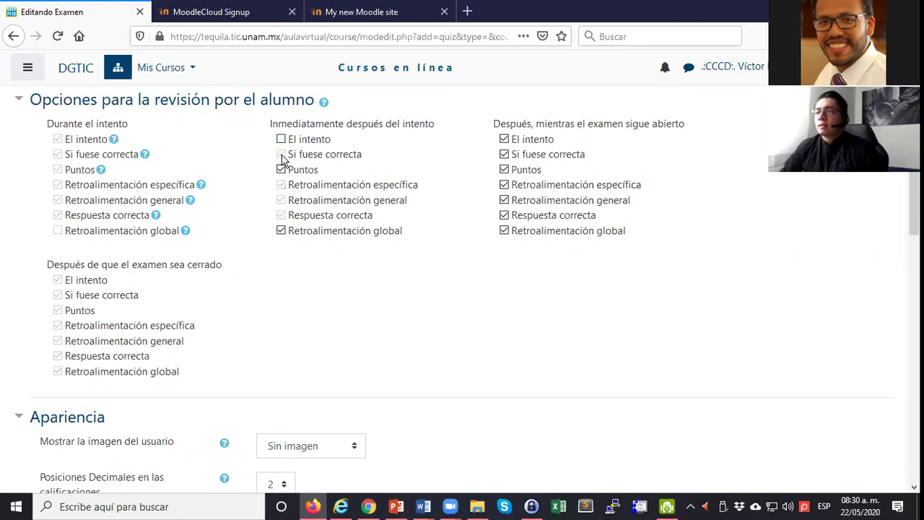
left_click(281, 139)
left_click(282, 154)
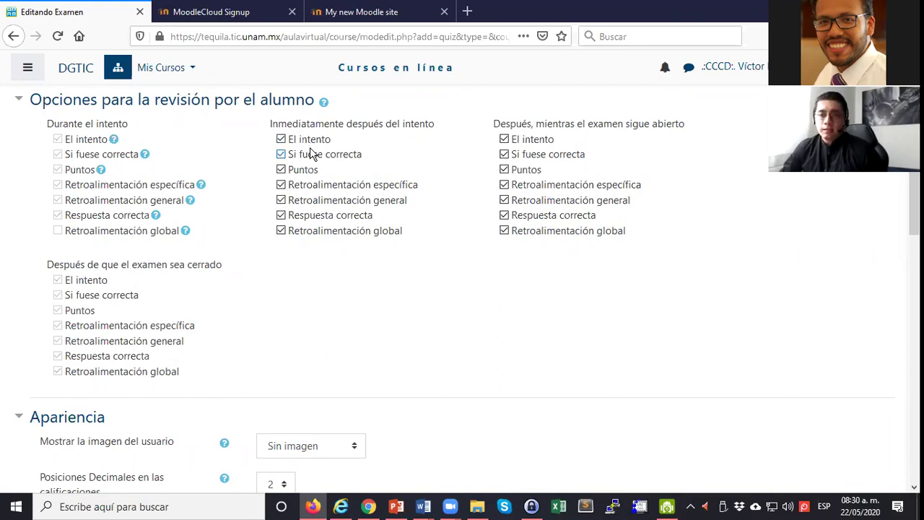
left_click(281, 185)
left_click(281, 200)
left_click(280, 230)
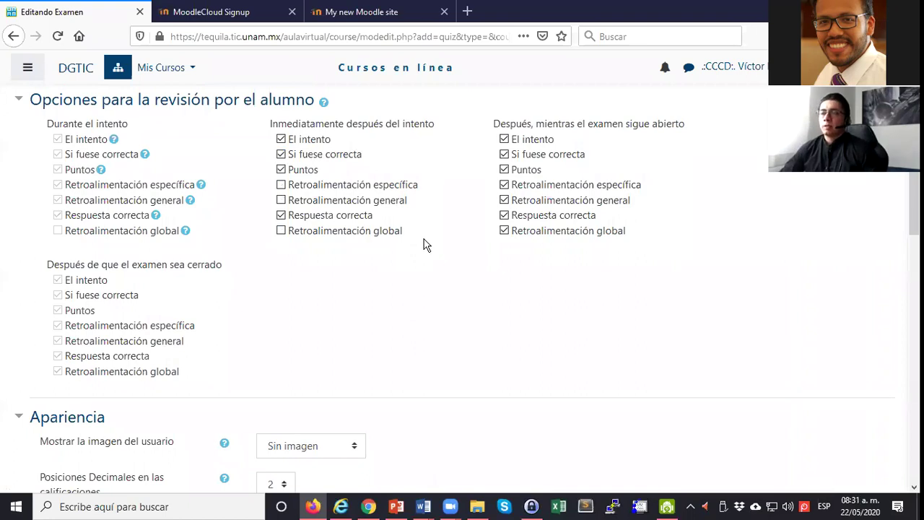
Turn off specific, general and overall feedback ("Retroalimentación específica", "general" and "global") for the review "Después, mientras el examen sigue abierto"
left_click(503, 185)
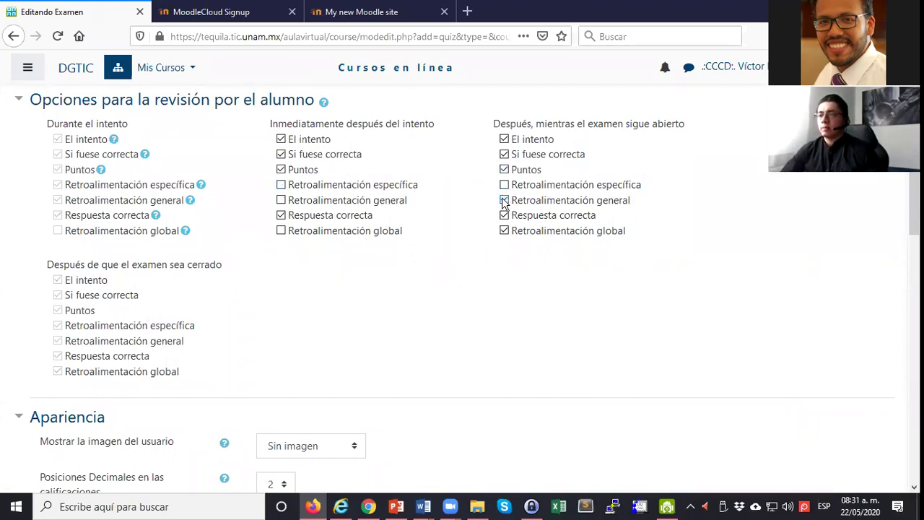
left_click(504, 200)
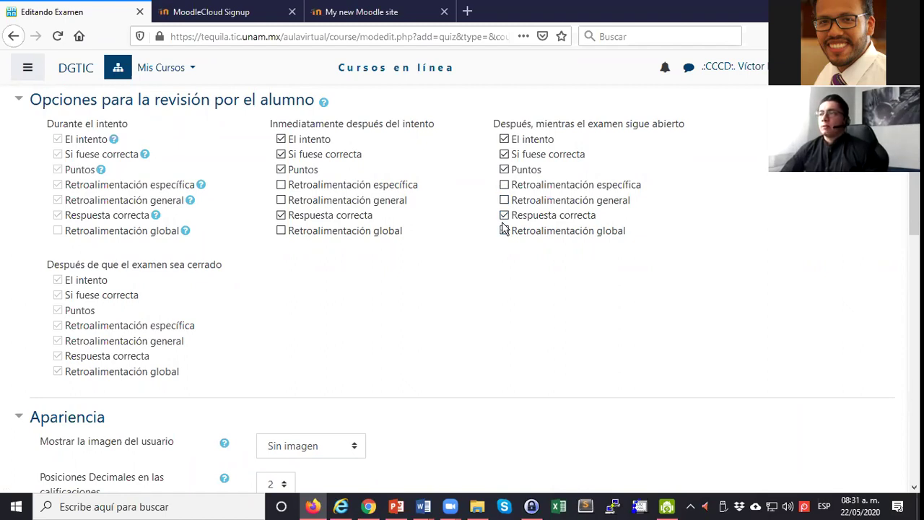
left_click(504, 230)
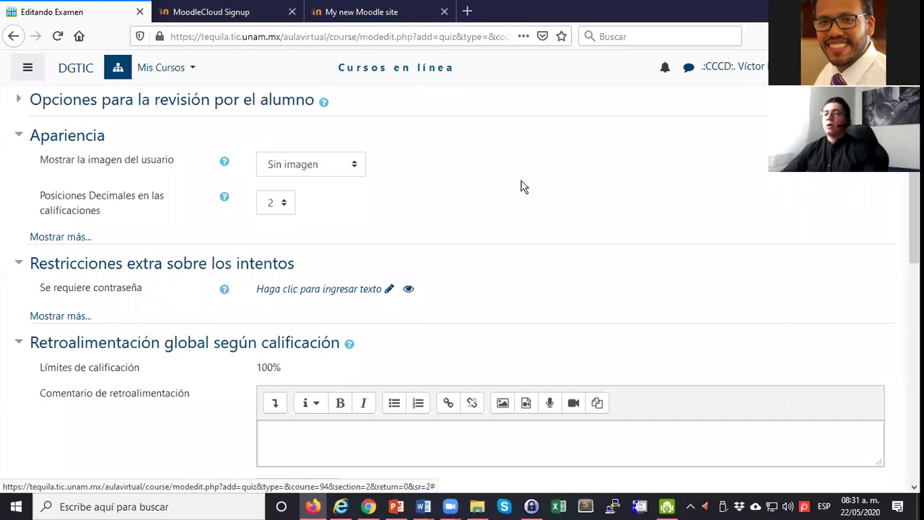
Examine the full "Apariencia" and "Restricciones extra sobre los intentos" settings, collapsing each section after reviewing it
left_click(52, 238)
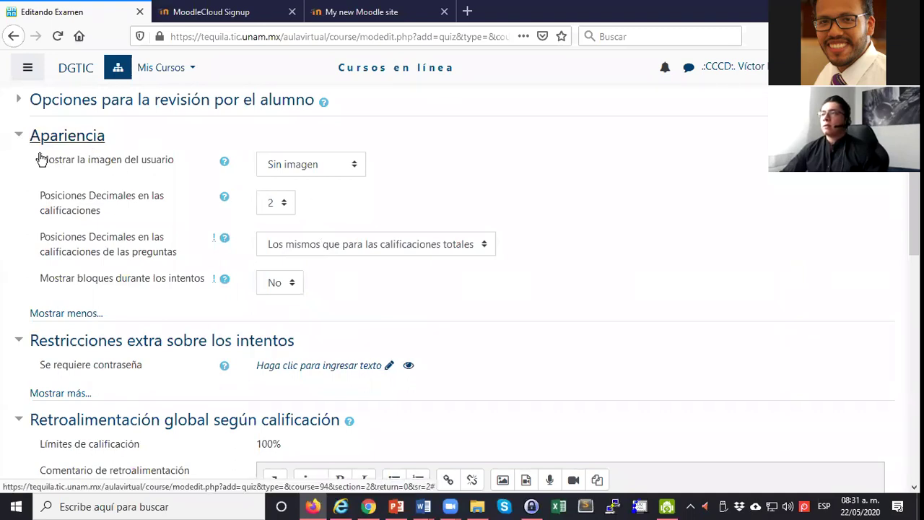
left_click(17, 137)
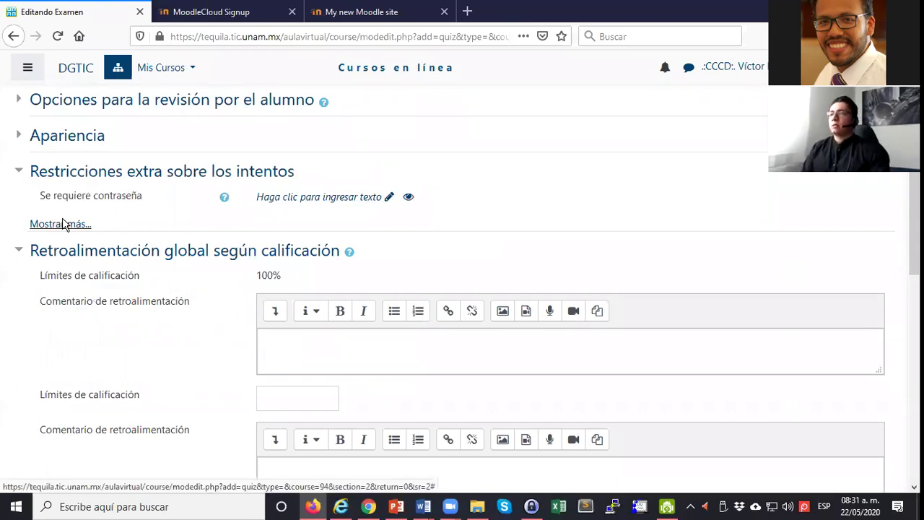
left_click(183, 225)
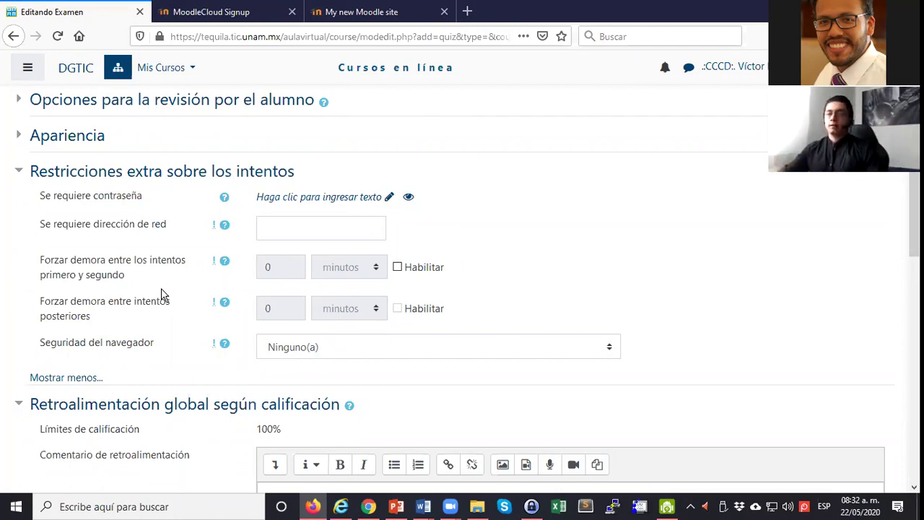
left_click(21, 173)
Set the overall feedback grade boundary to 6 and enter "¡Muy bien pasaste el examen!" as the comment for grades above it
scroll(226, 175, "down", 1)
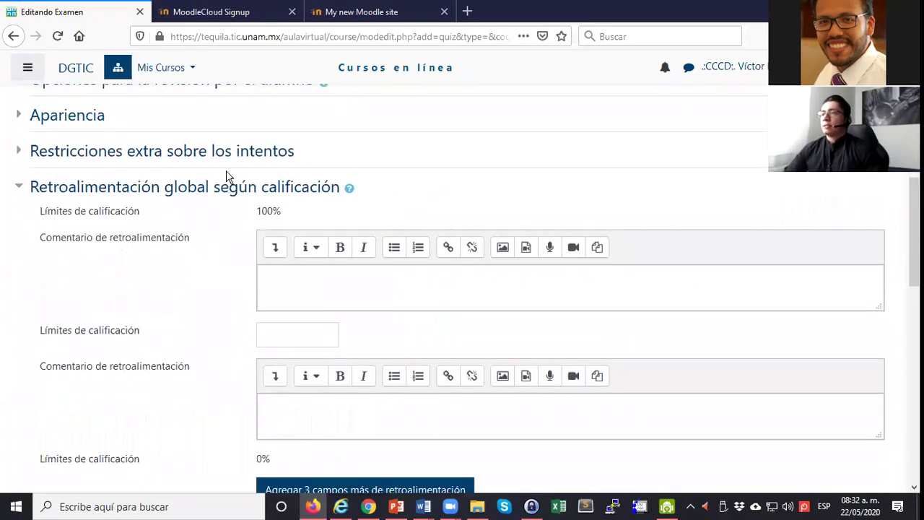
scroll(245, 166, "down", 1)
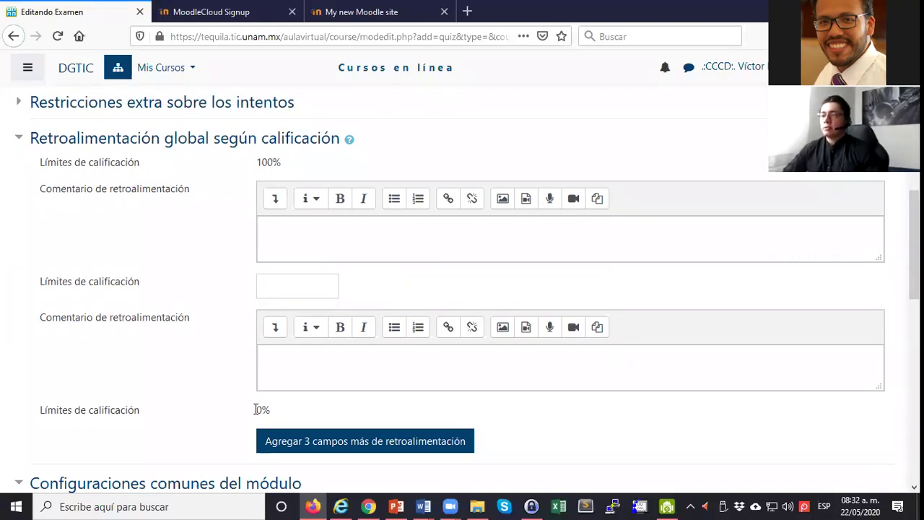
left_click(280, 289)
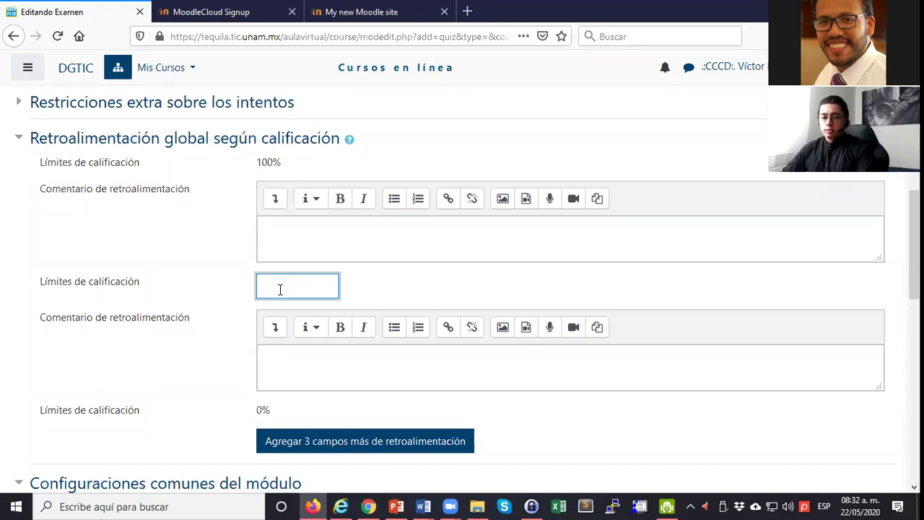
left_click(426, 289)
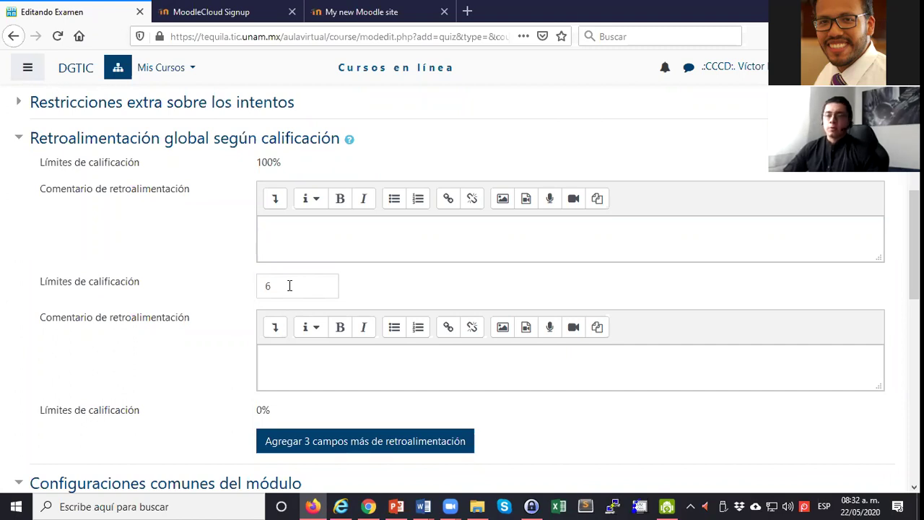
left_click(291, 233)
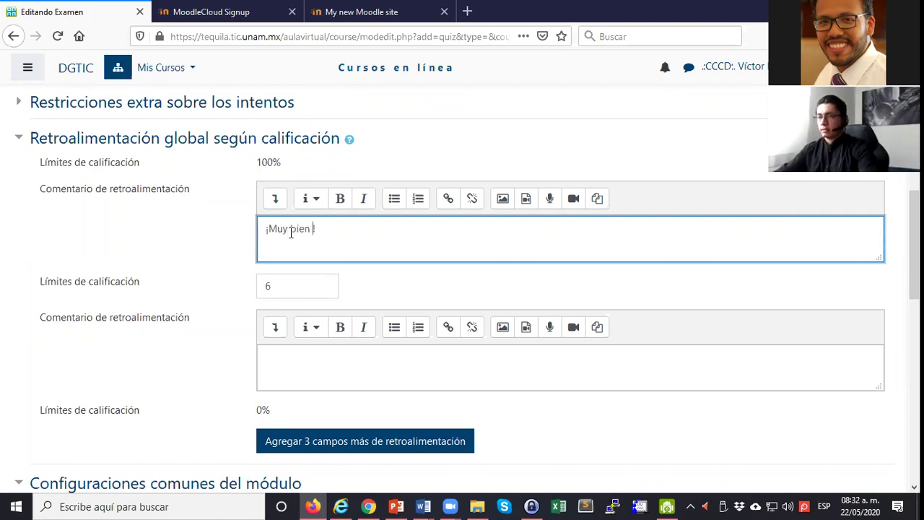
type("¡Muy bien pasaste el examen!")
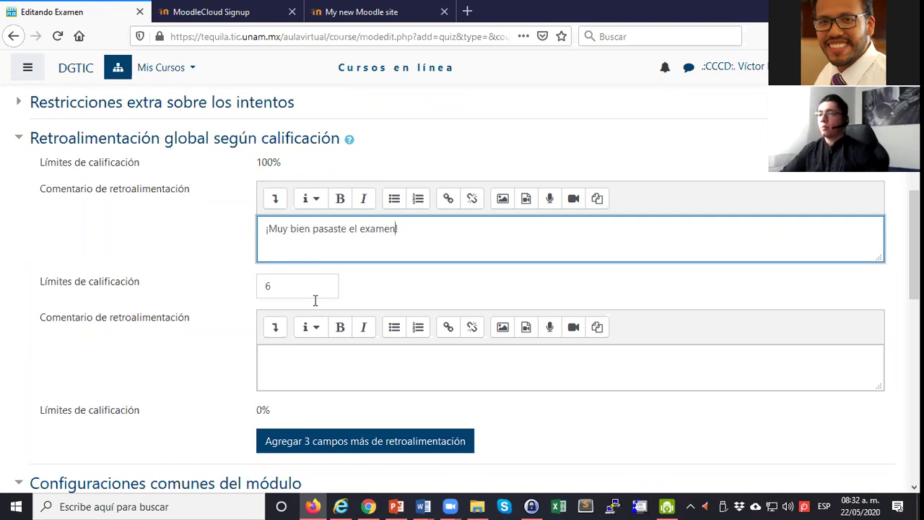
Enter "Es necesario revisar las notas." as the feedback for grades below the boundary and collapse the overall feedback section
left_click(303, 371)
scroll(293, 250, "down", 2)
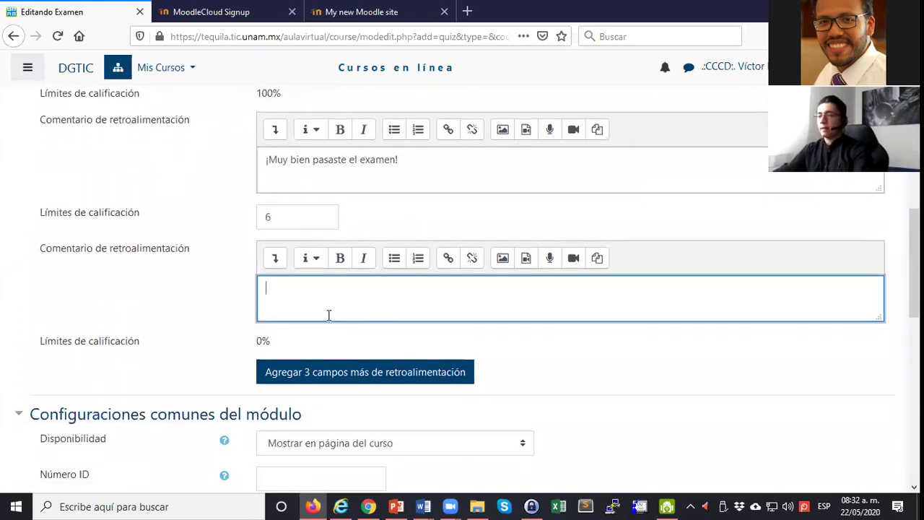
type("Es necesario revisar las notas.")
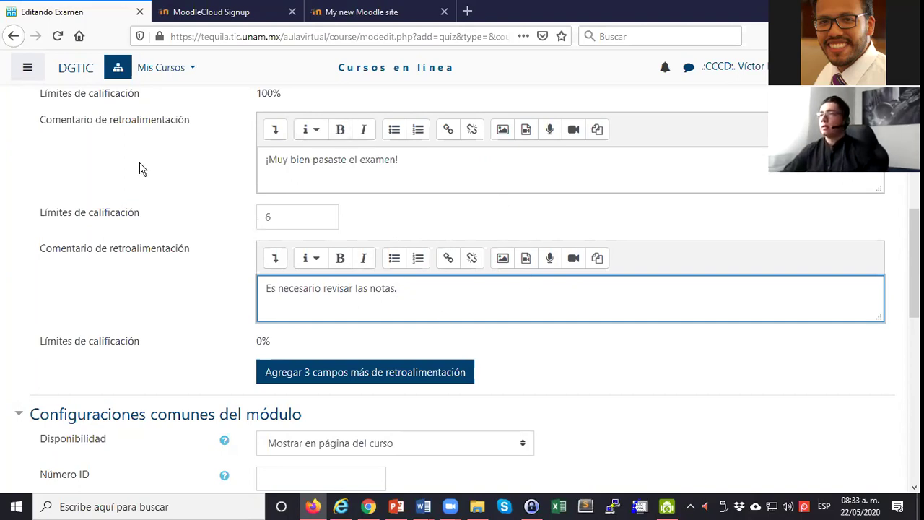
scroll(140, 169, "up", 4)
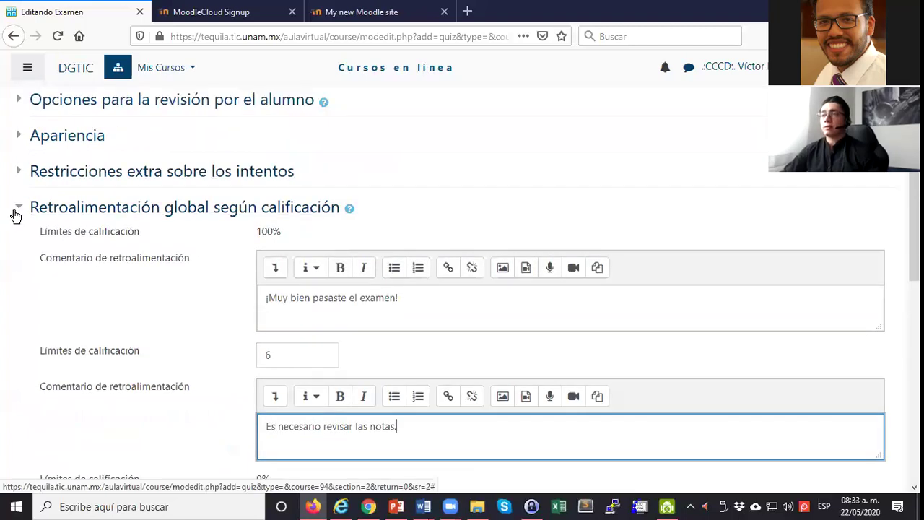
left_click(17, 209)
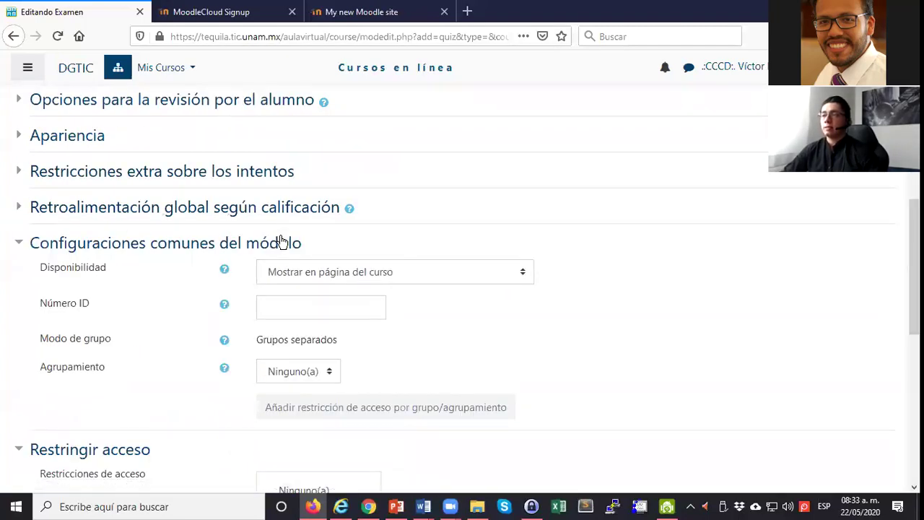
Examine the "Disponibilidad" choices in the common module settings, keeping "Mostrar en página del curso"
scroll(280, 234, "down", 4)
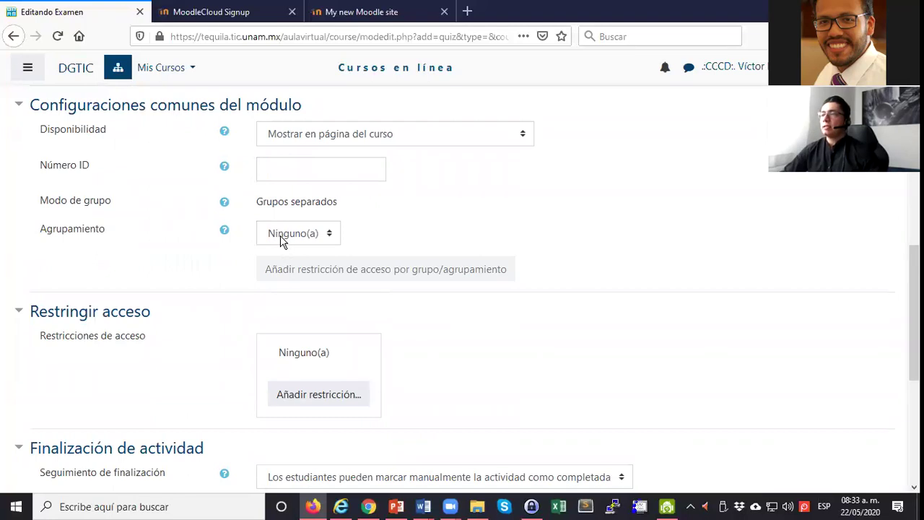
scroll(281, 236, "up", 2)
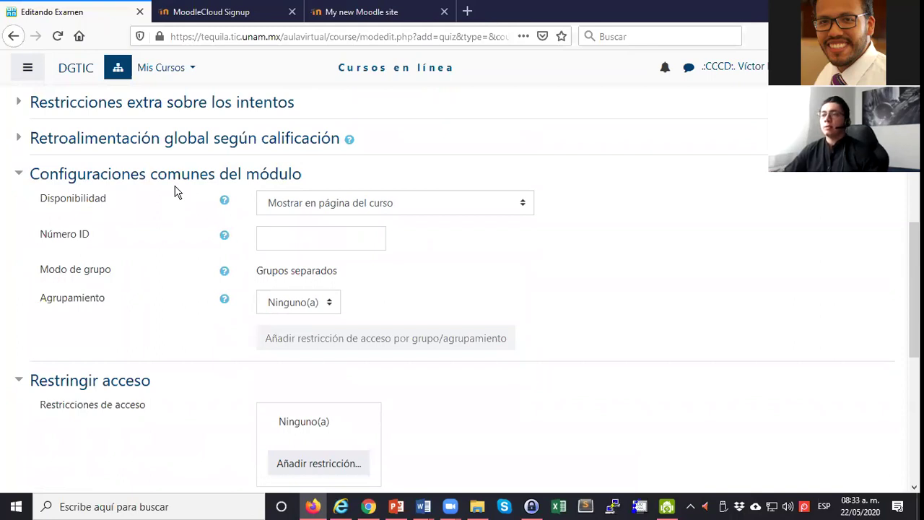
left_click(411, 212)
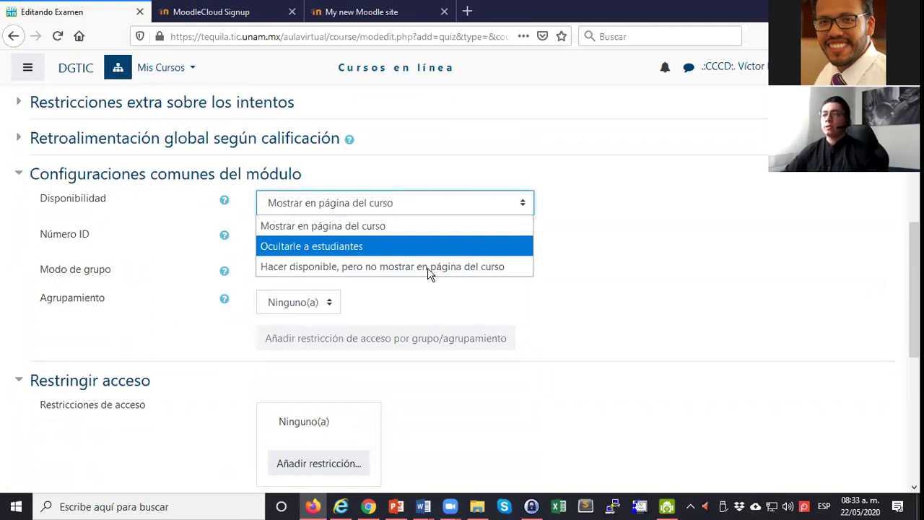
left_click(560, 269)
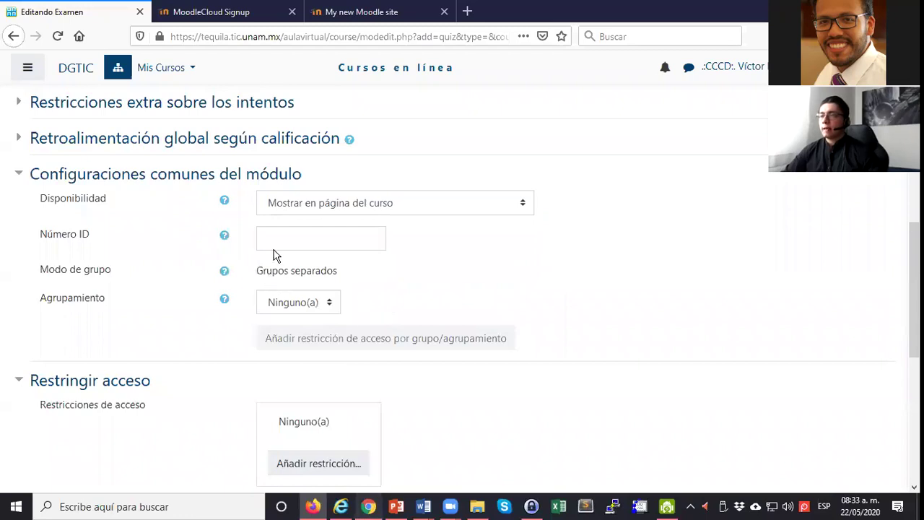
Switch to the student session in Chrome and return to the "Conceptos generales" section to see how its activities are listed
key("alt+Tab")
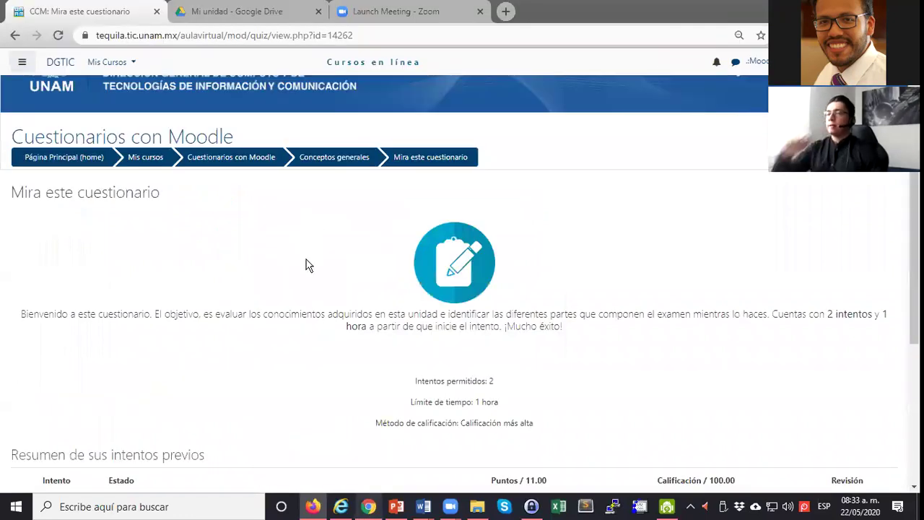
scroll(306, 266, "up", 1)
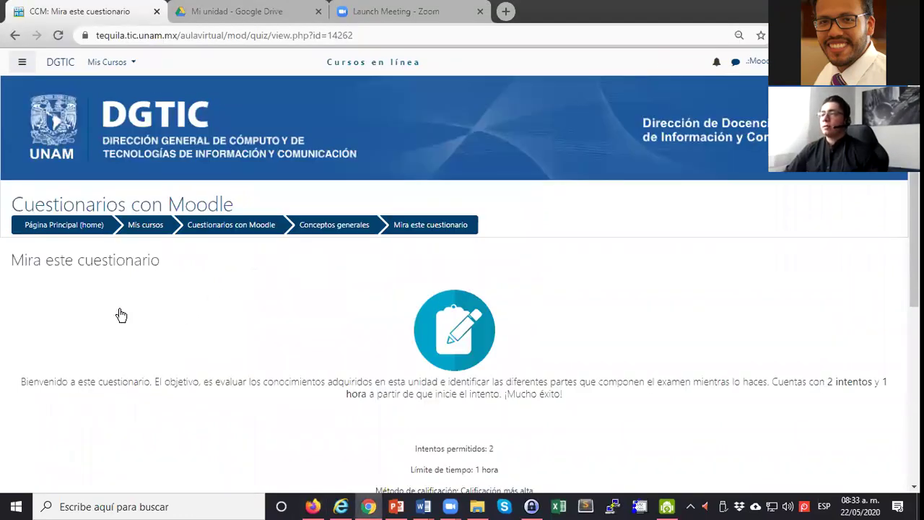
key("alt+Left")
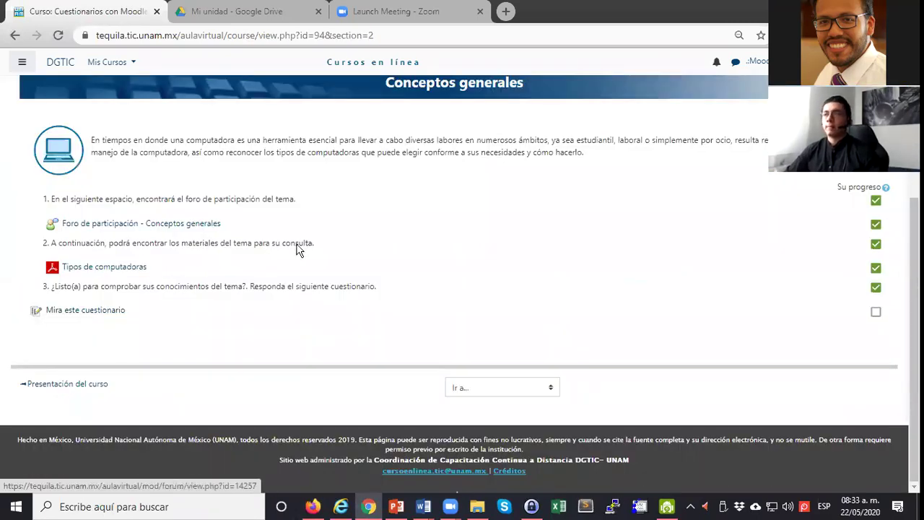
Switch back to the quiz settings in Firefox, review the group settings and collapse "Configuraciones comunes del módulo"
left_click(322, 507)
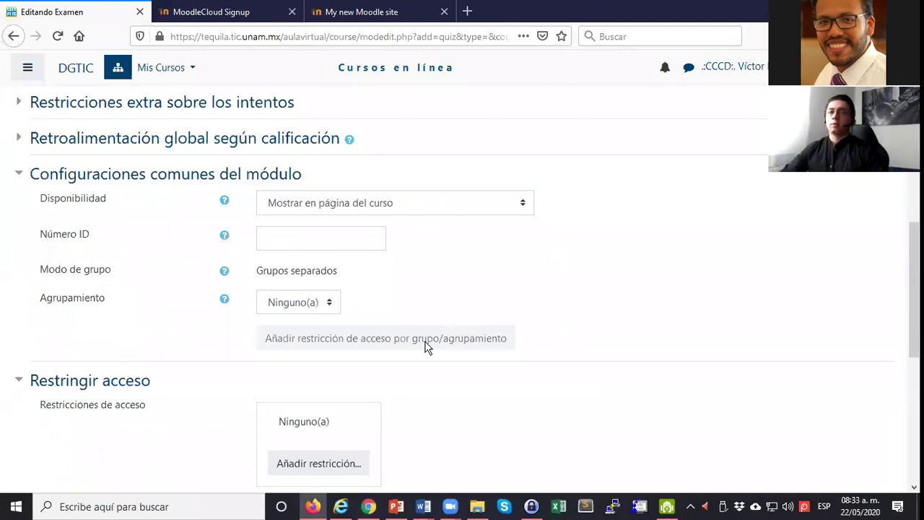
scroll(426, 336, "down", 2)
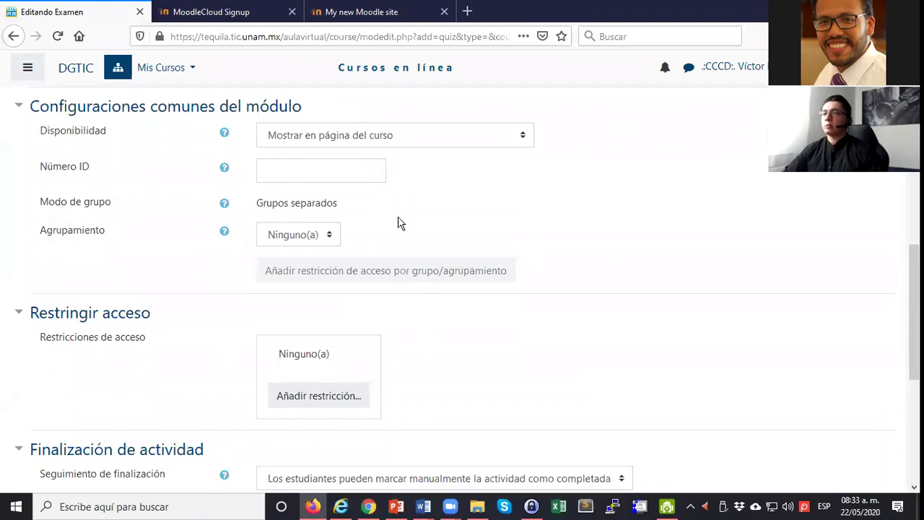
scroll(402, 216, "up", 1)
scroll(24, 180, "up", 1)
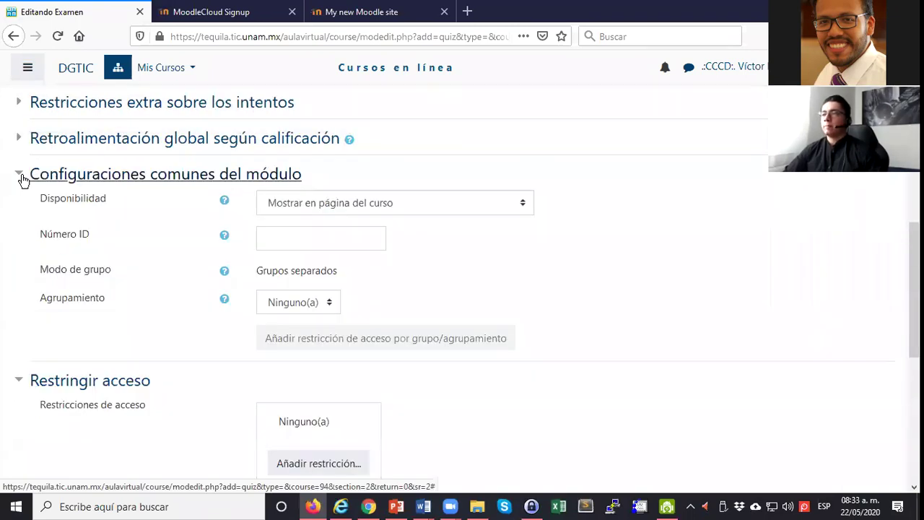
left_click(21, 178)
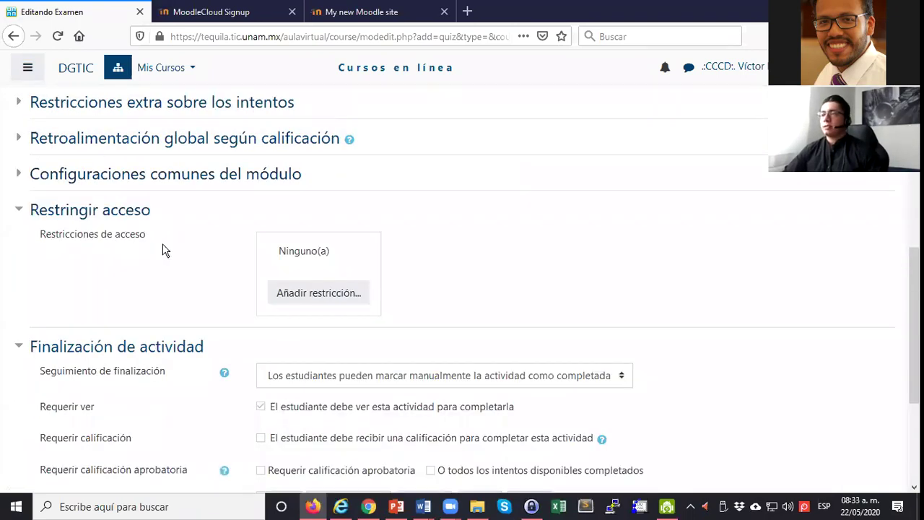
Add an access restriction requiring the group "Matutino" and remove it again, closing the "Restringir acceso" settings
left_click(352, 292)
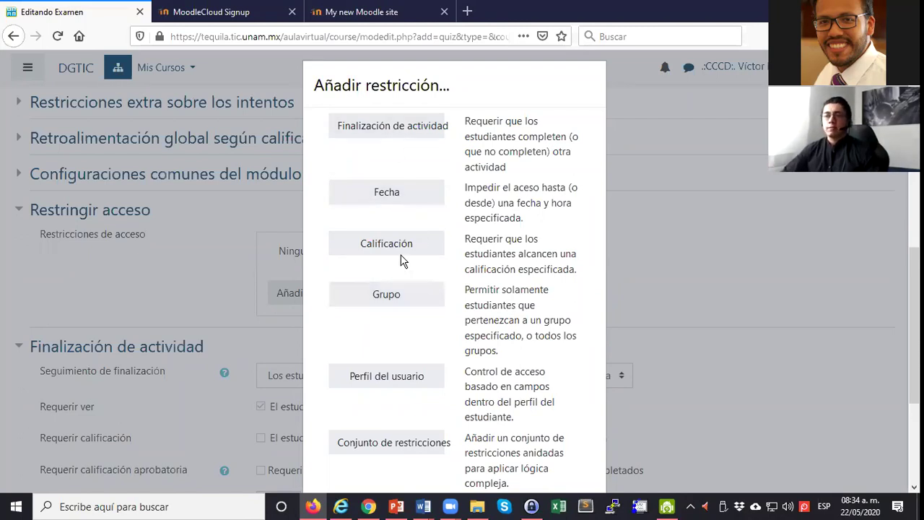
scroll(402, 260, "down", 2)
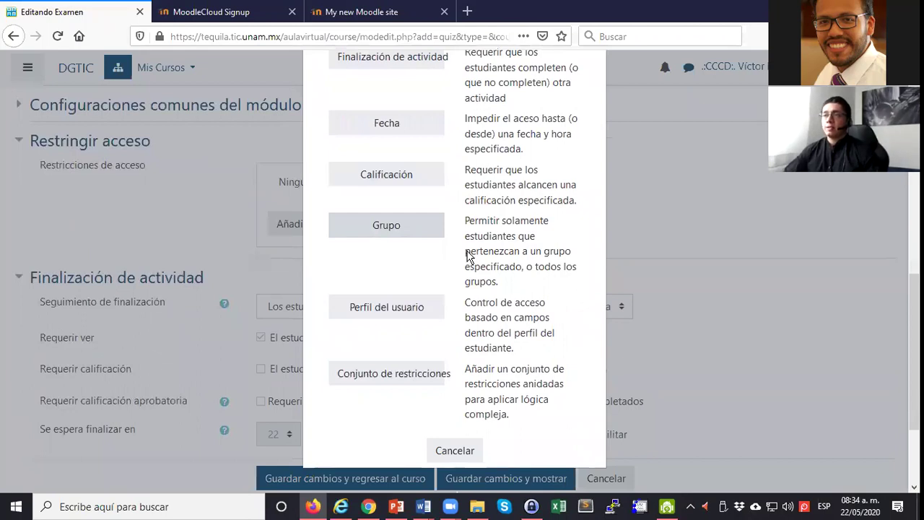
left_click(404, 234)
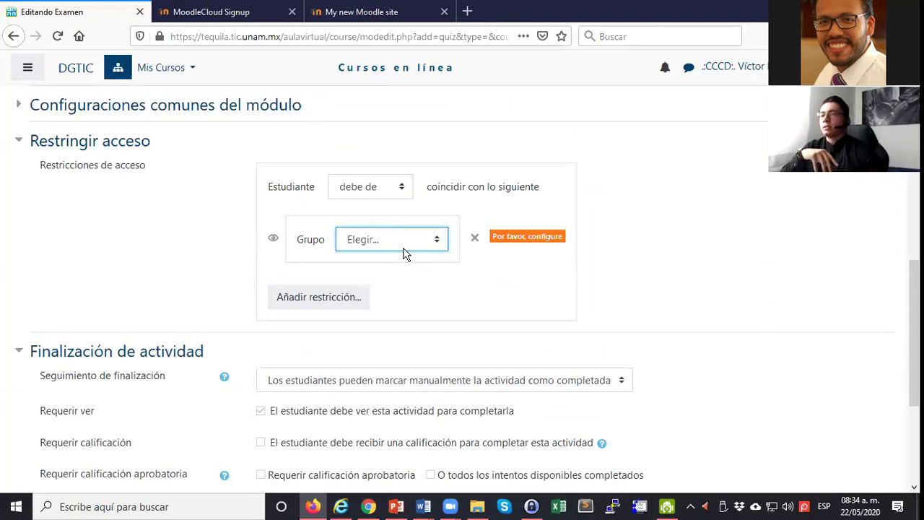
left_click(404, 244)
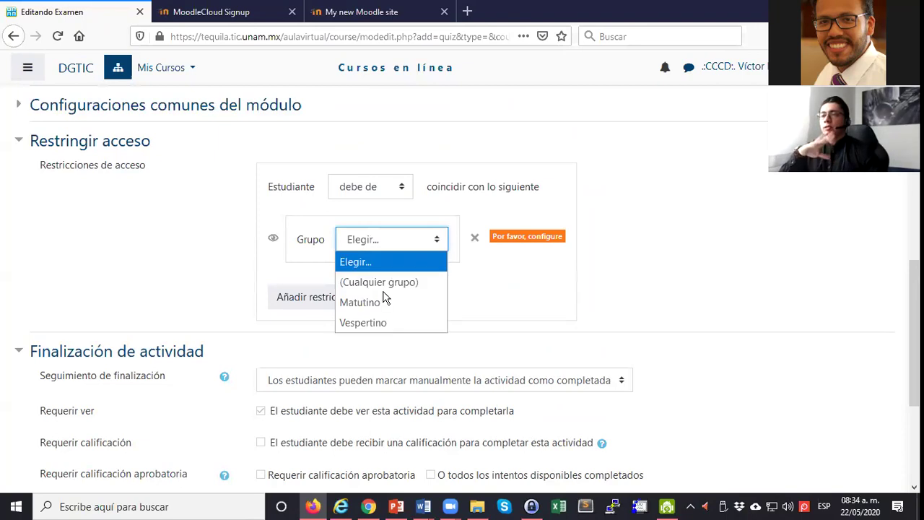
left_click(393, 301)
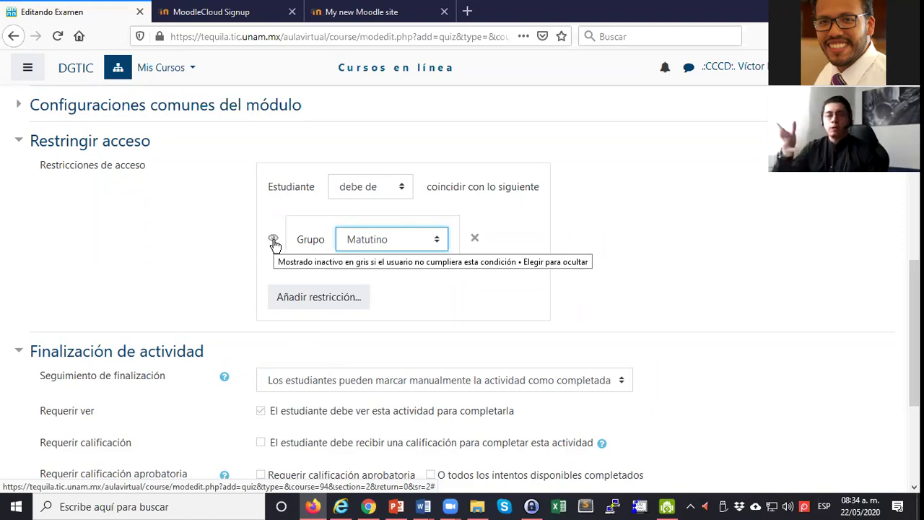
left_click(475, 239)
left_click(21, 147)
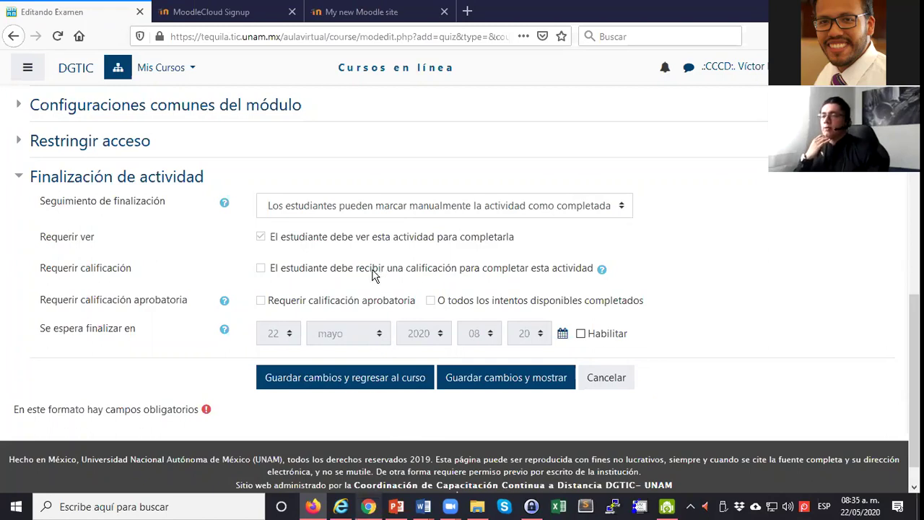
Switch to the student session in Chrome and examine the course progress bar and the completion checkboxes of the "Conceptos generales" activities
key("alt+Tab")
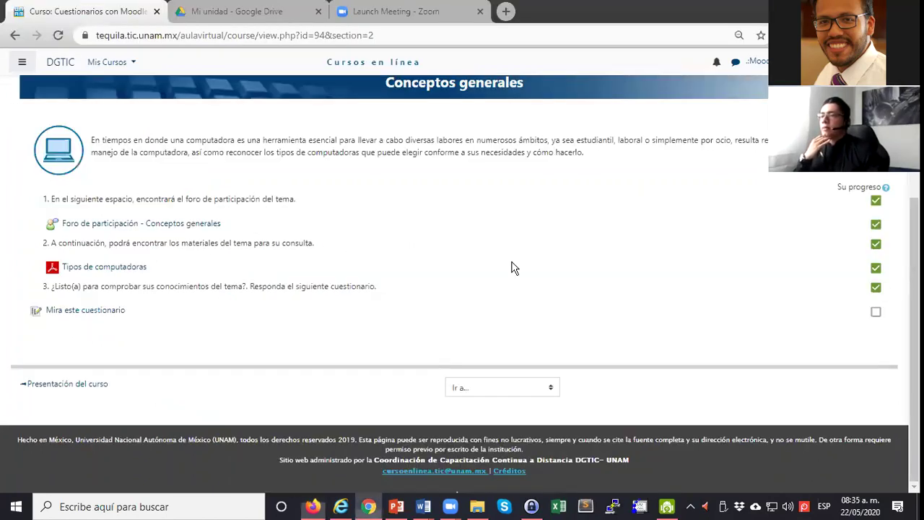
scroll(511, 268, "up", 3)
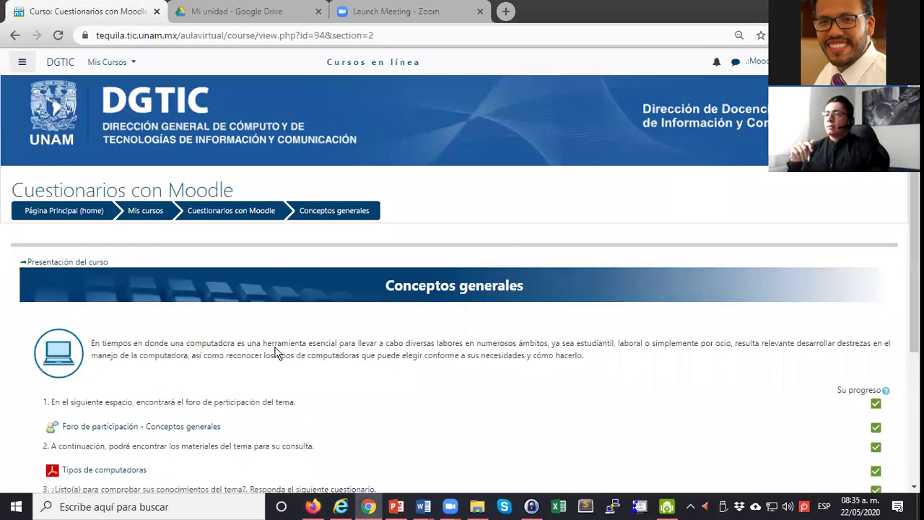
key("alt+Left")
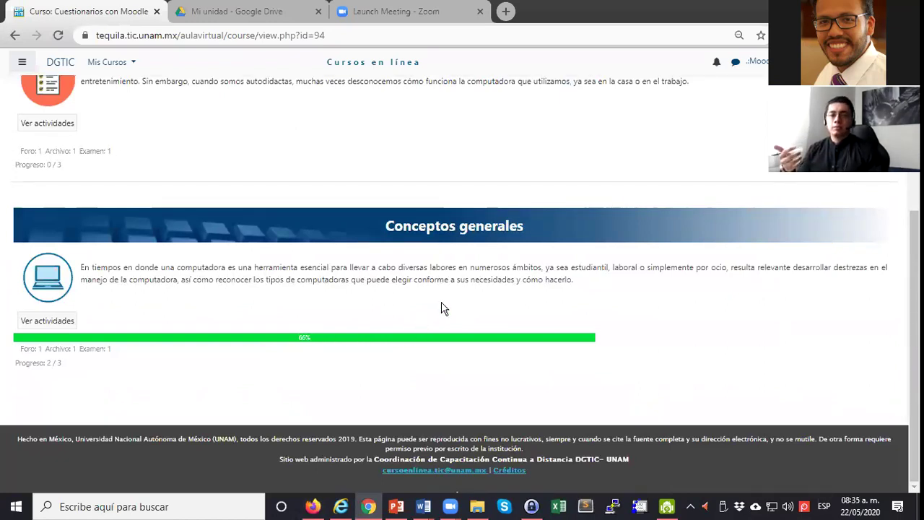
left_click(470, 233)
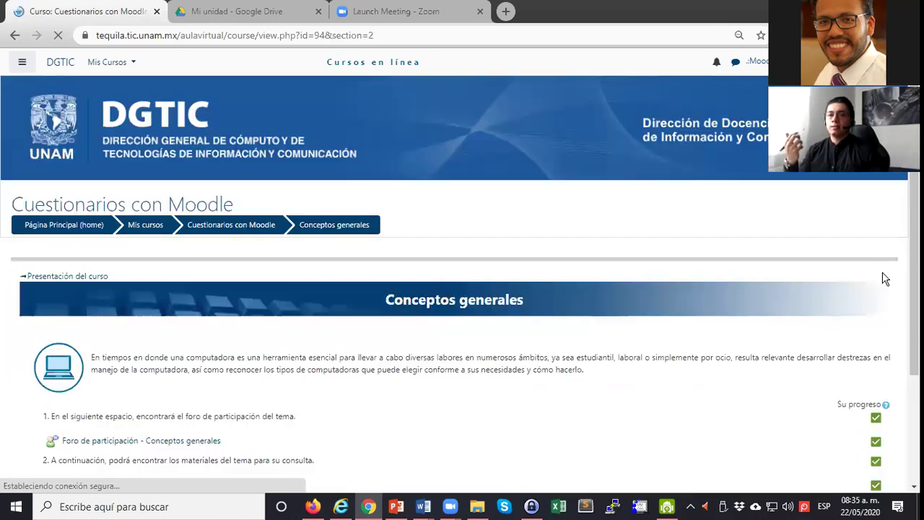
scroll(878, 218, "down", 3)
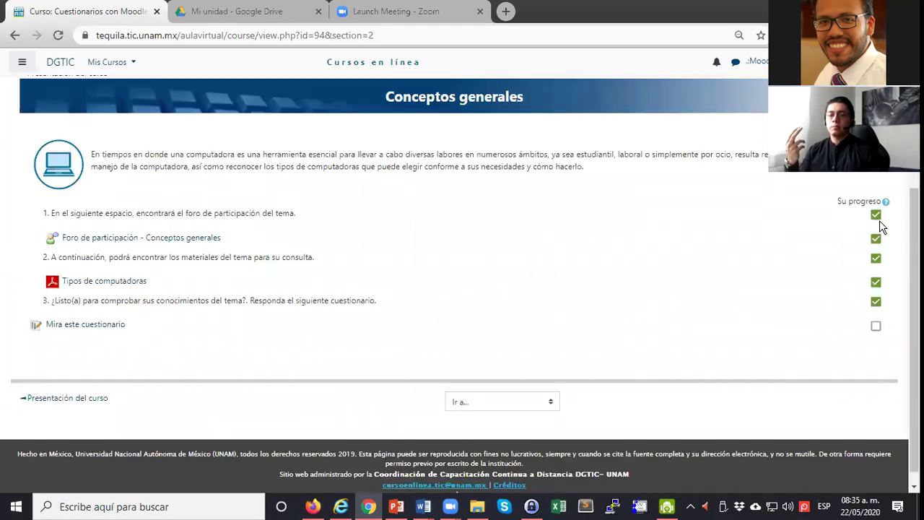
left_click(874, 328)
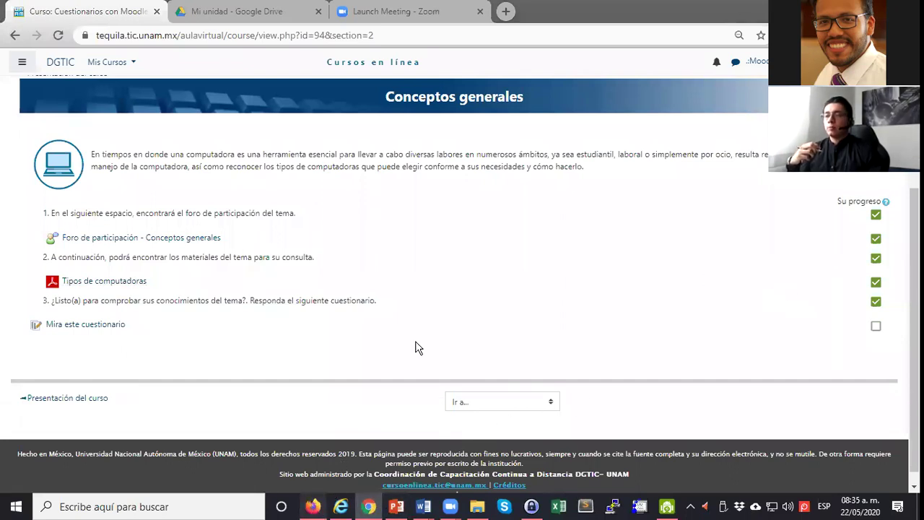
Back in Firefox, keep manual completion marking by students as the completion tracking, save the quiz and return to the course
key("alt+Tab")
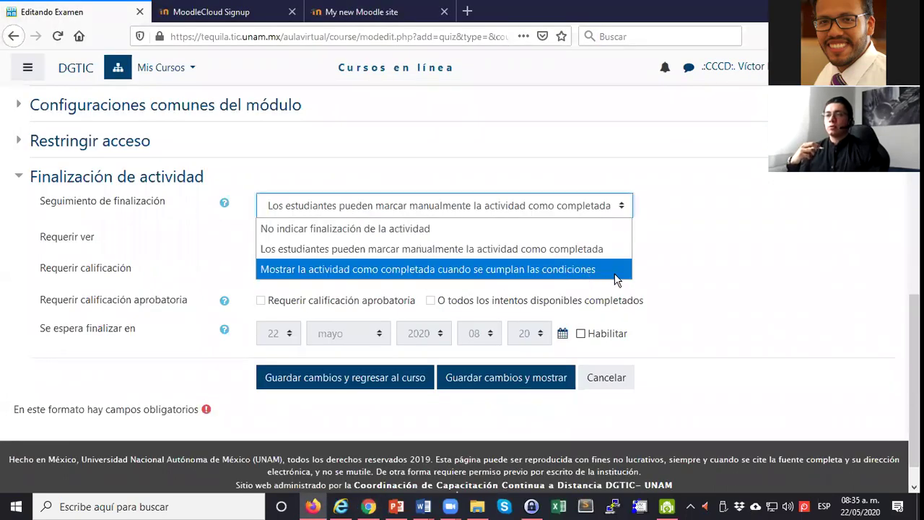
left_click(725, 264)
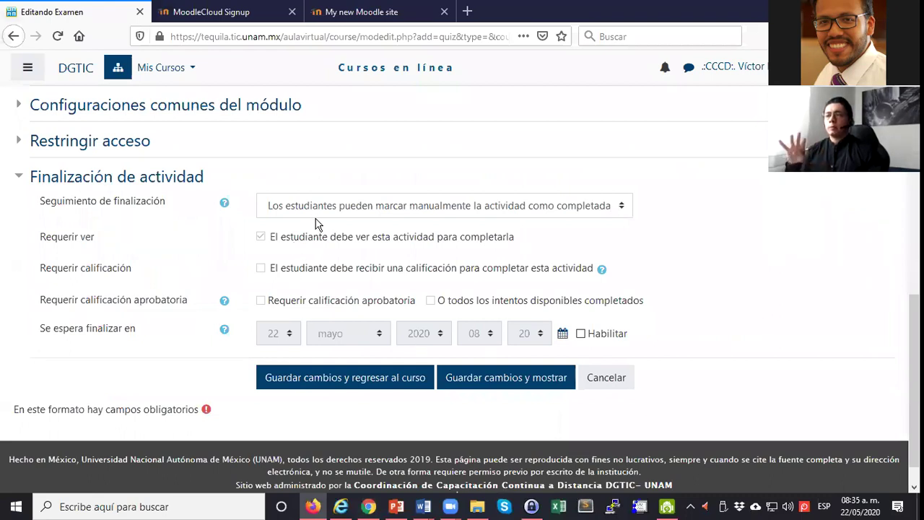
left_click(313, 383)
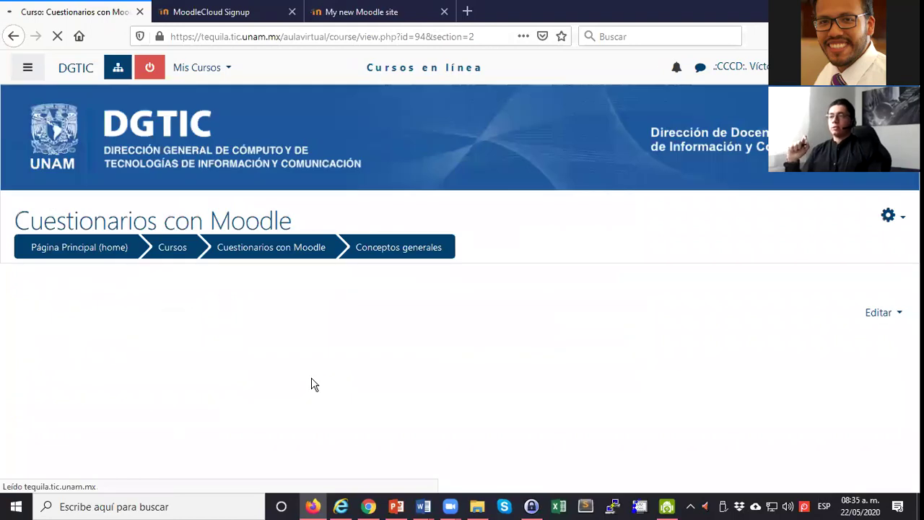
scroll(485, 391, "up", 2)
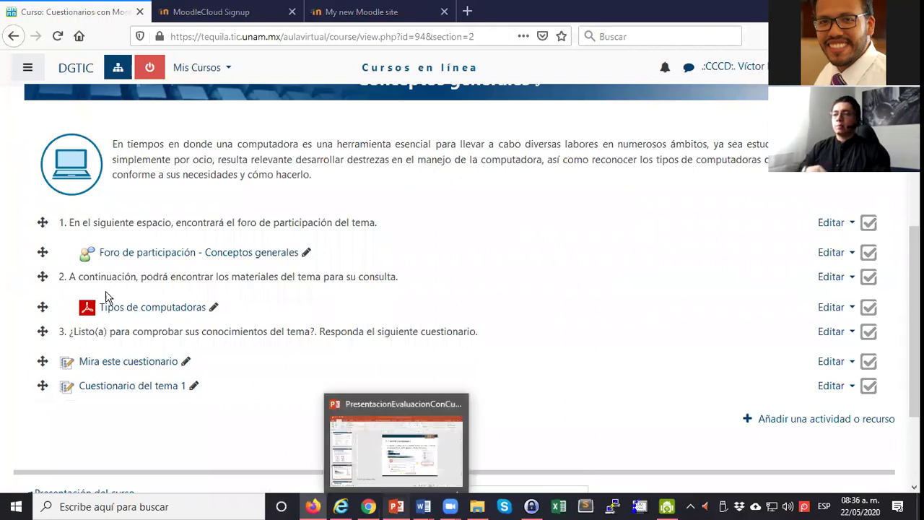
Switch to the PowerPoint presentation about Moodle quizzes, look through its configuration slides and start the slide show
key("alt+Tab")
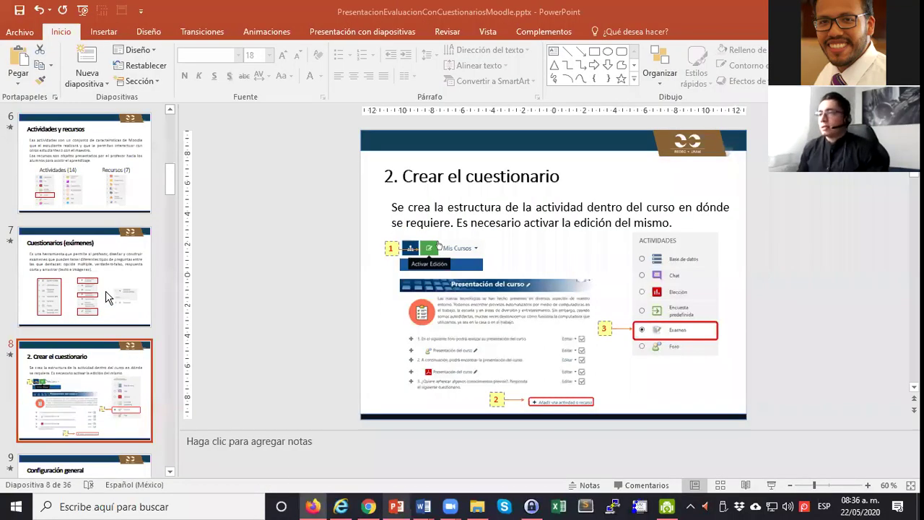
scroll(105, 297, "down", 13)
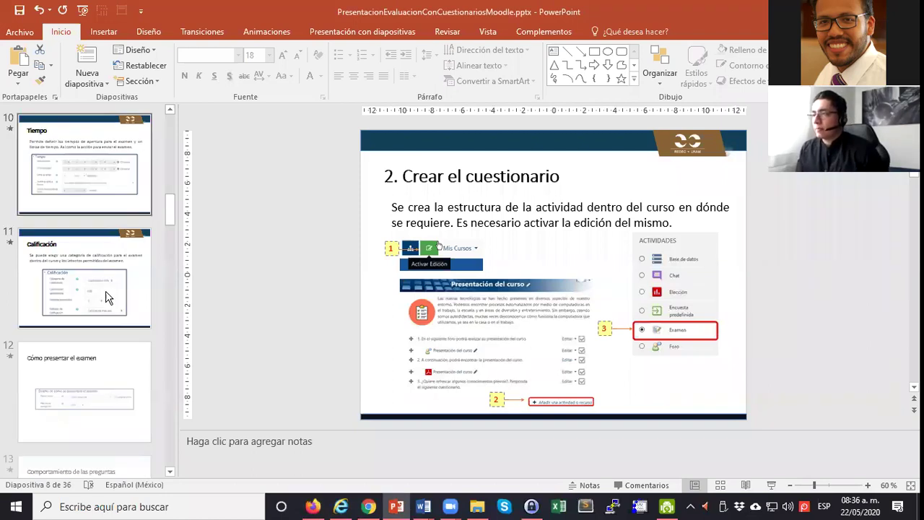
left_click(770, 485)
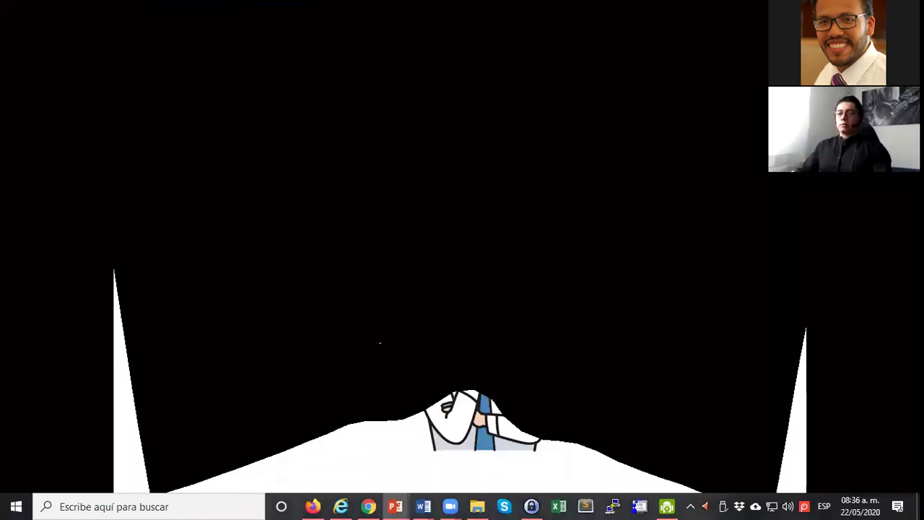
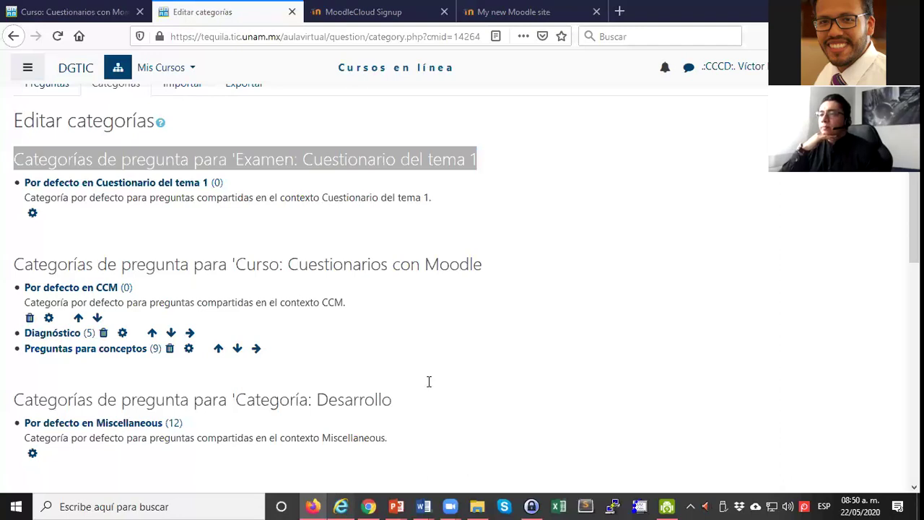
In the editing teacher's Internet Explorer session, reload the course and open the question bank categories of "Cuestionario del tema 1"
key("F5")
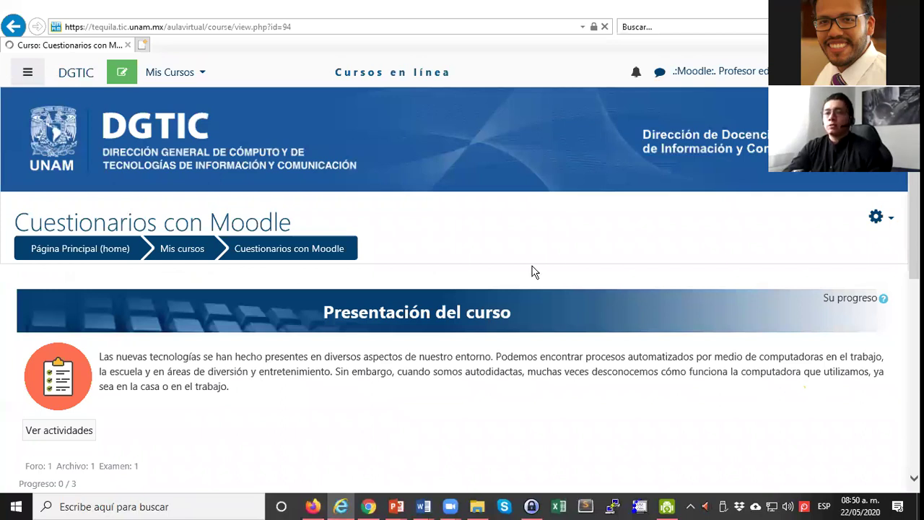
scroll(717, 238, "down", 5)
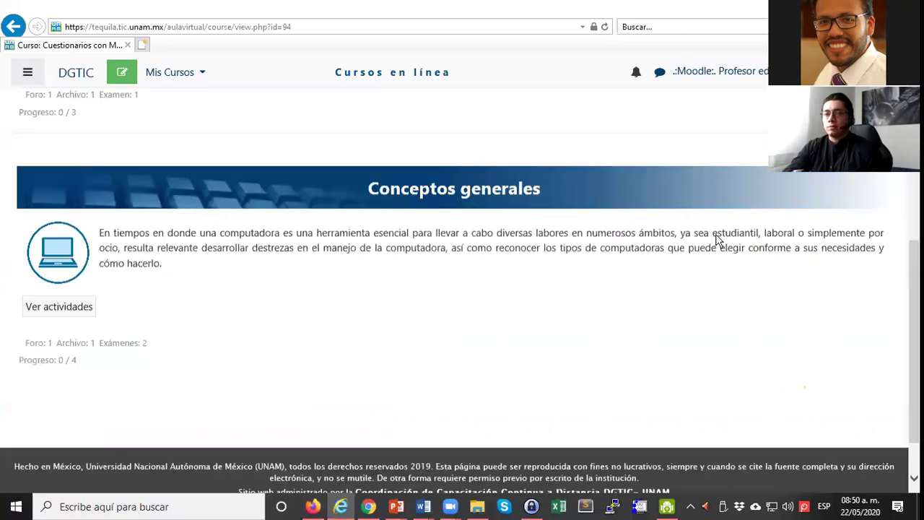
left_click(59, 306)
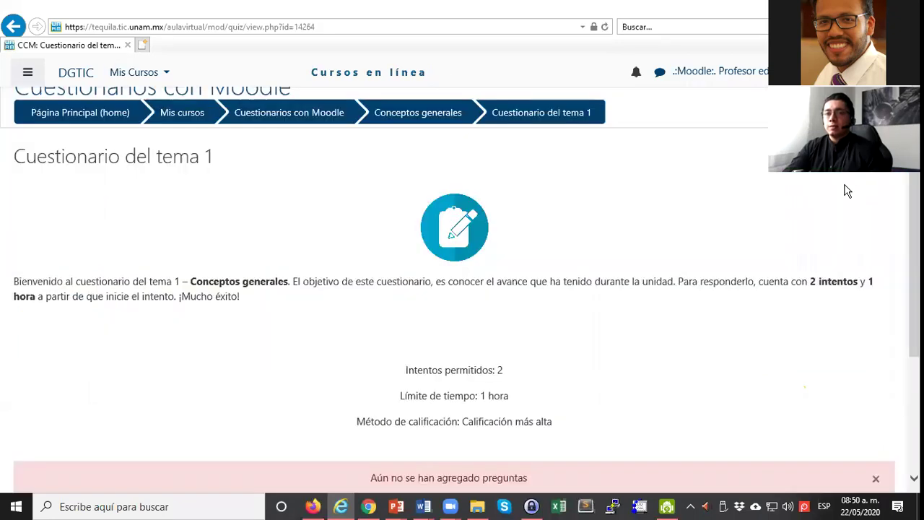
left_click(858, 157)
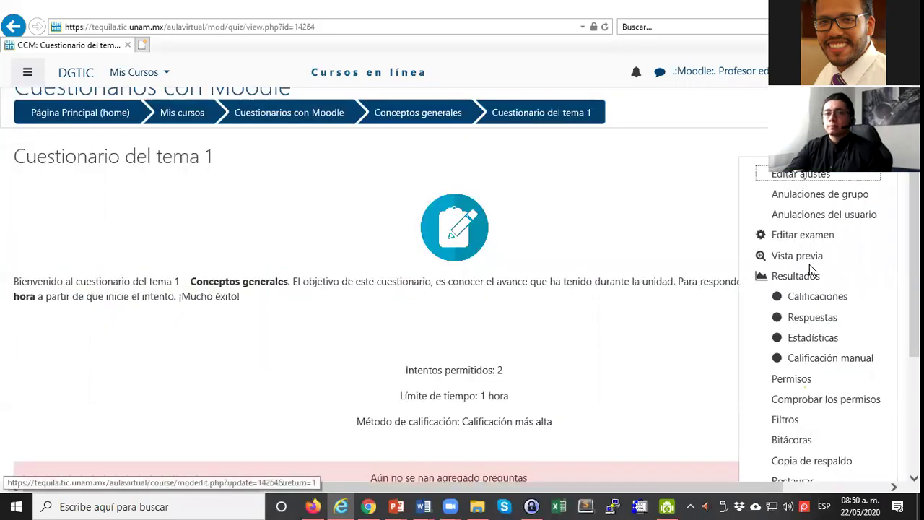
scroll(806, 317, "down", 3)
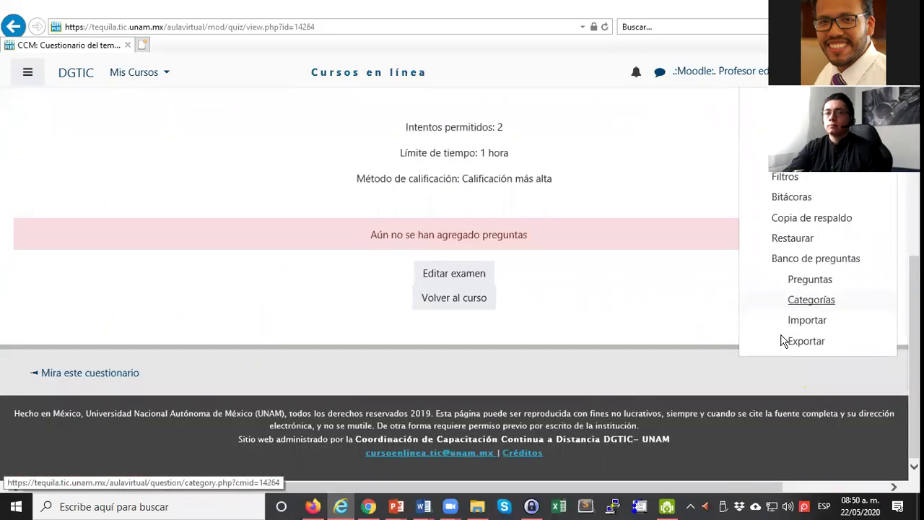
left_click(779, 297)
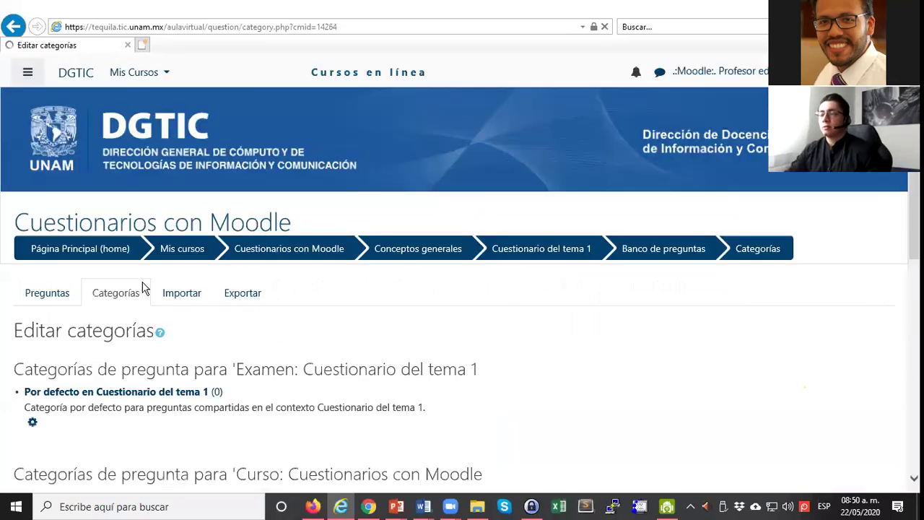
Examine the question category contexts available to the editing teacher, highlighting the course heading and the quiz heading
scroll(43, 288, "down", 3)
left_click_drag(482, 270, 14, 275)
left_click(480, 276)
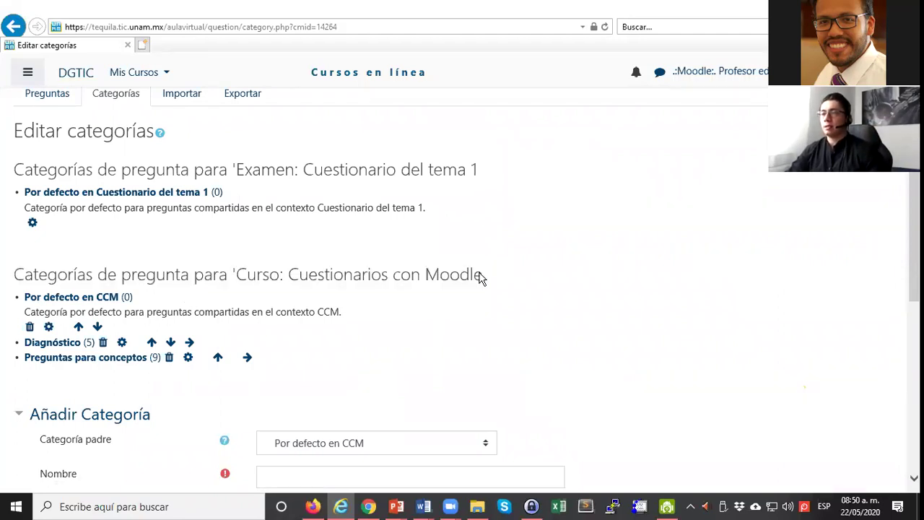
left_click_drag(482, 275, 12, 282)
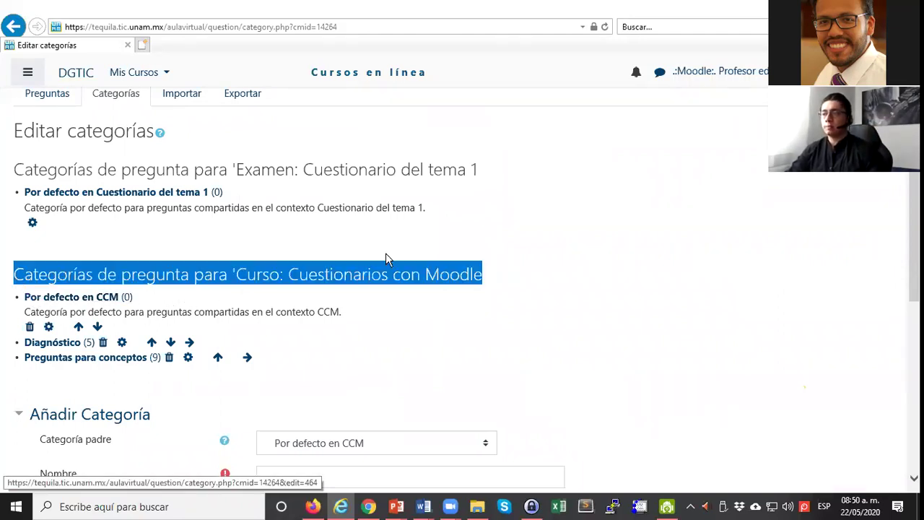
left_click_drag(480, 247, 11, 238)
triple_click(633, 244)
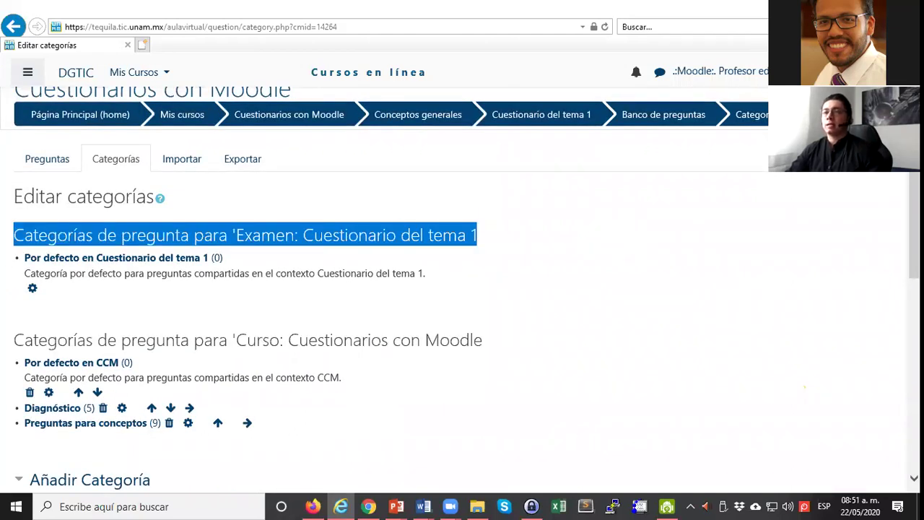
scroll(599, 253, "up", 2)
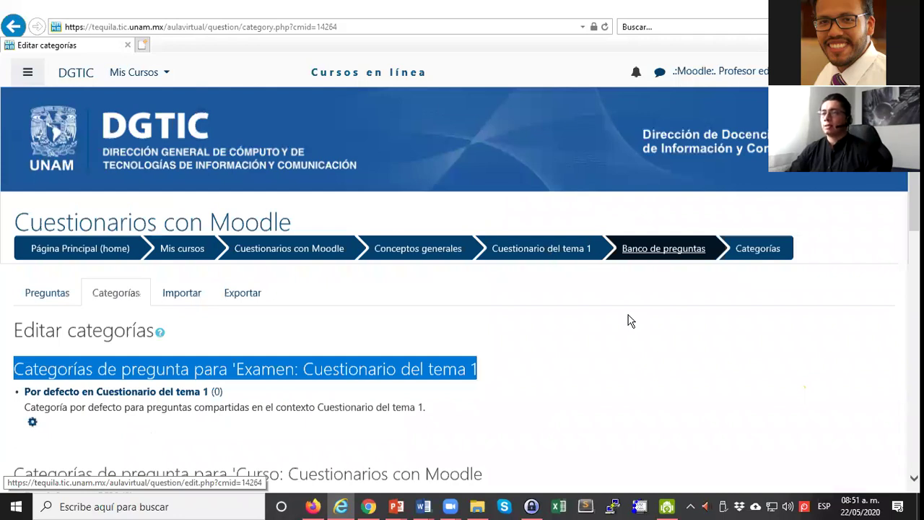
Switch back to the categories page in Firefox and set the new category's parent to "Superior para Cuestionarios con Moodle"
key("alt+Tab")
scroll(628, 321, "down", 3)
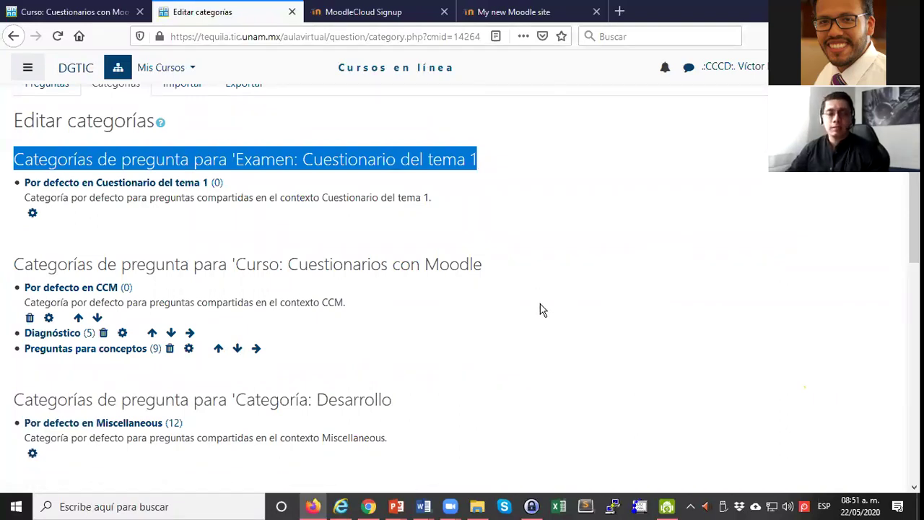
scroll(281, 290, "down", 10)
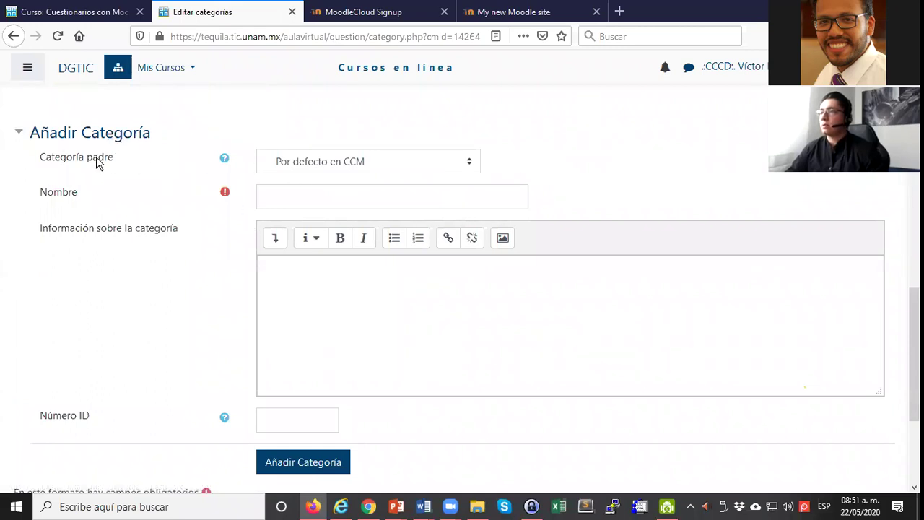
left_click(465, 166)
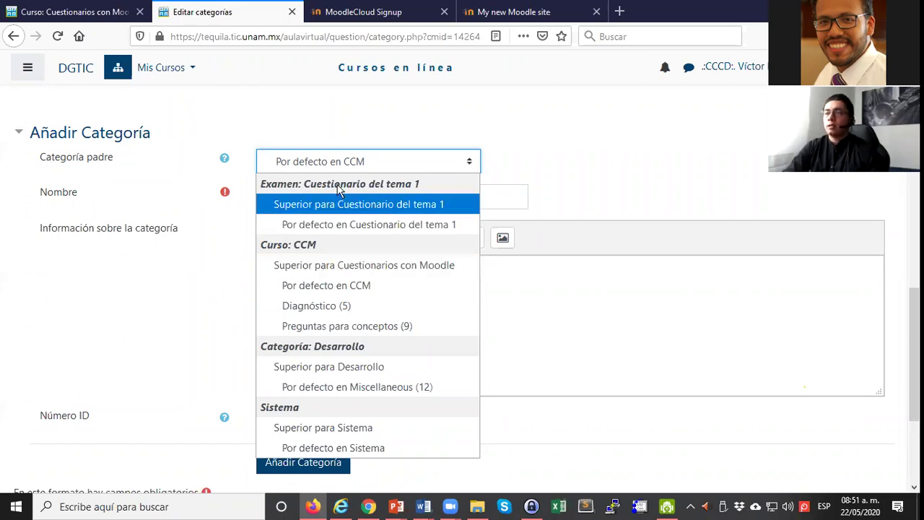
left_click(370, 266)
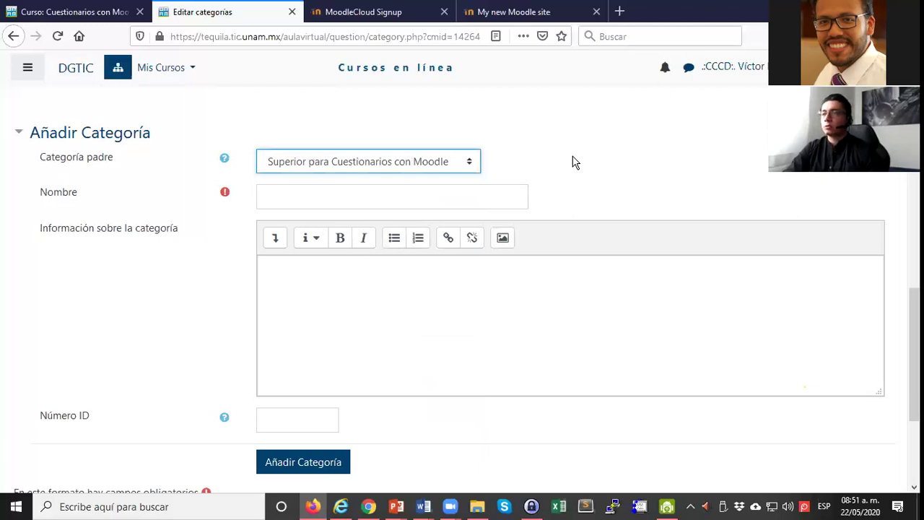
Name the new question category "Cuestionario del tema 1", add it without a description and check its place under the course categories
scroll(545, 178, "up", 3)
scroll(351, 193, "down", 3)
left_click(349, 192)
type("Cuestion")
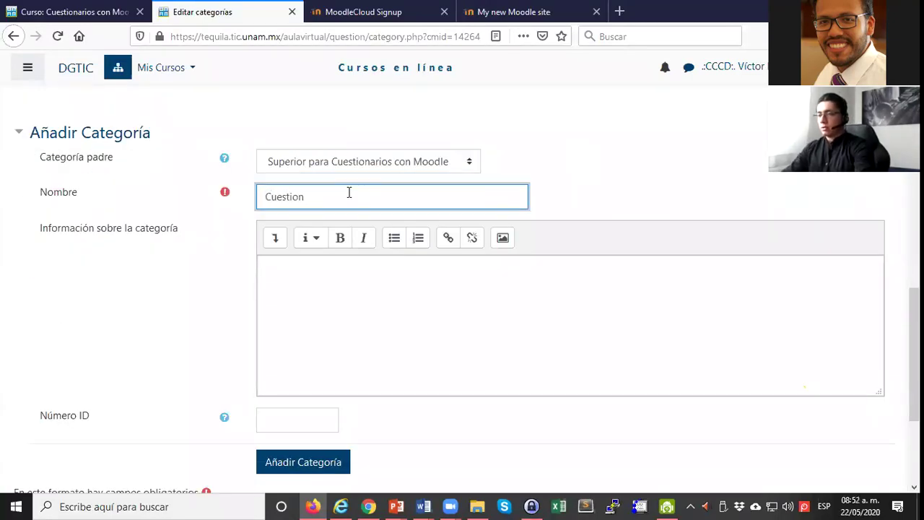
type("ario del tema 1")
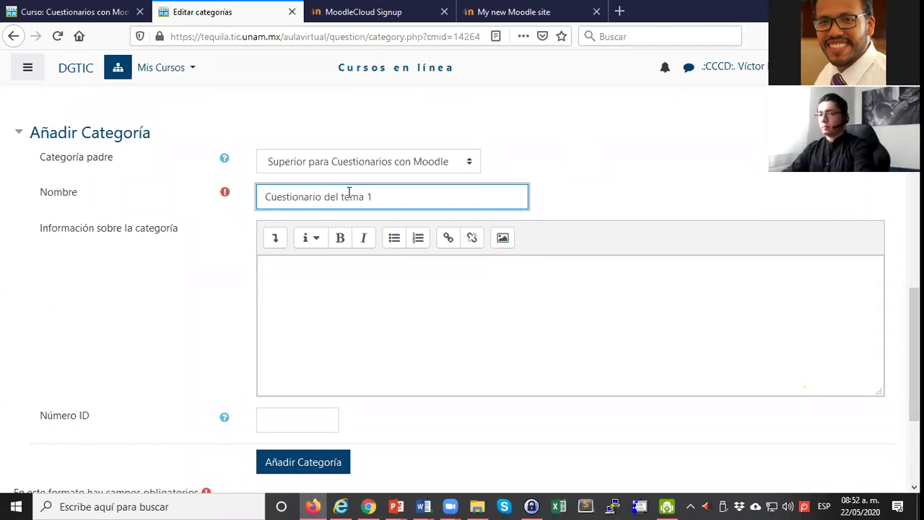
left_click(369, 323)
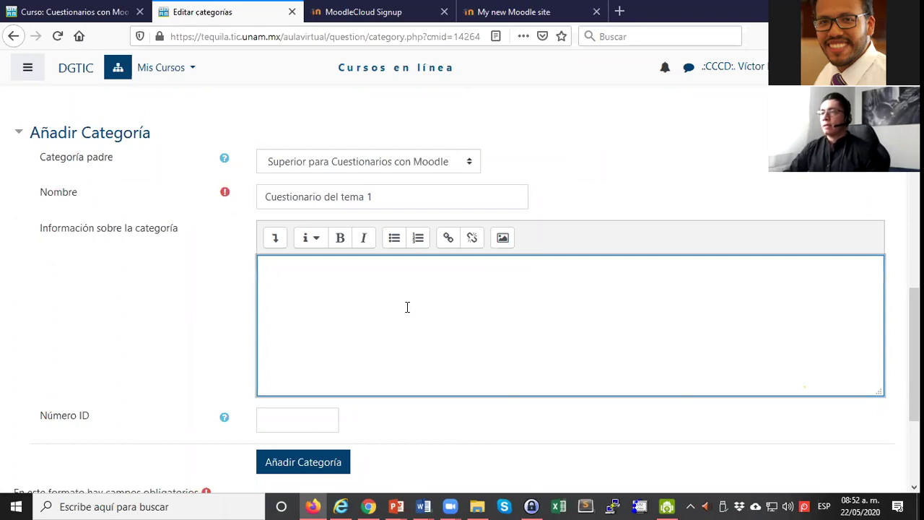
scroll(382, 361, "down", 2)
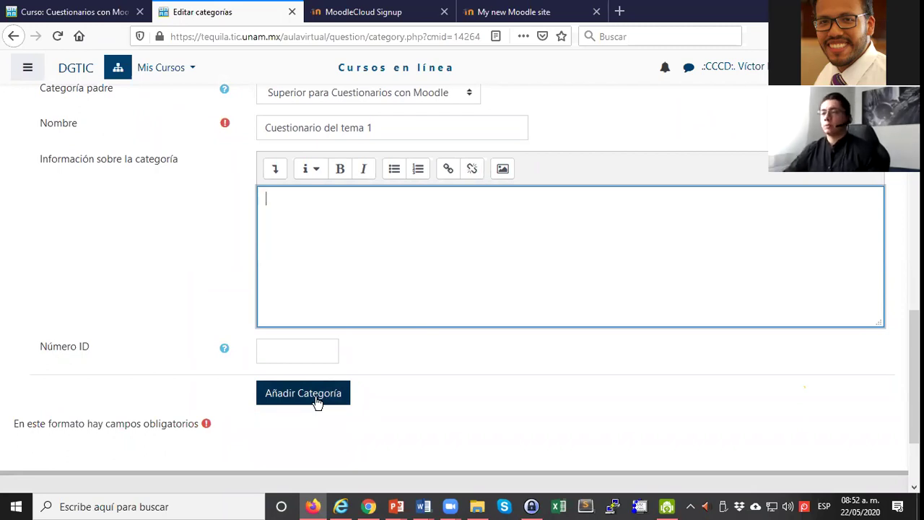
left_click(317, 401)
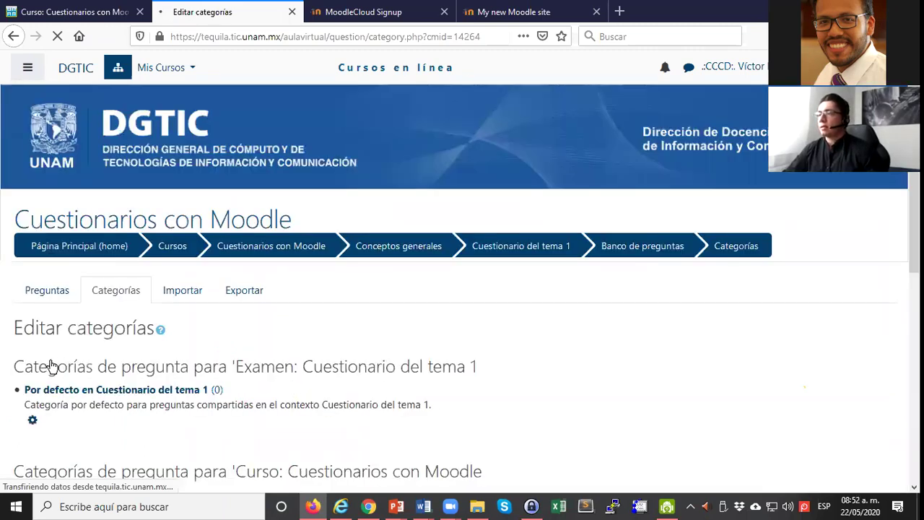
scroll(56, 368, "down", 3)
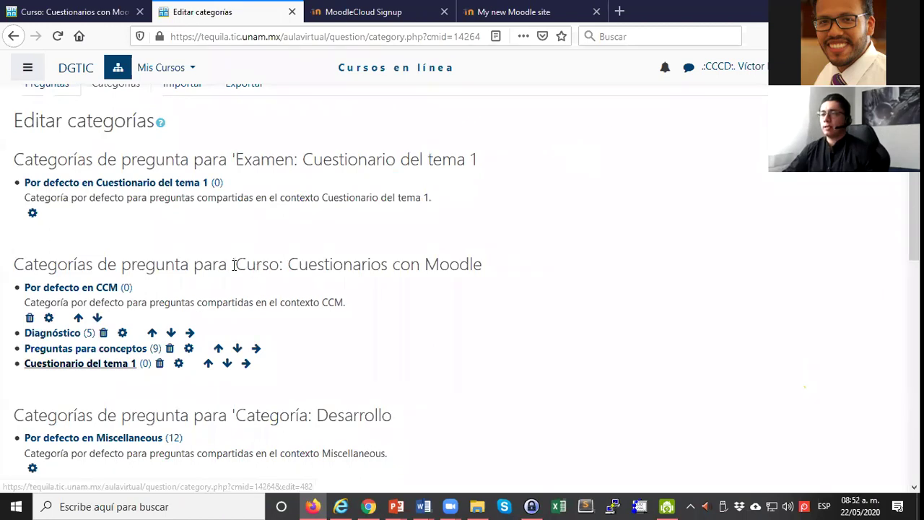
left_click_drag(513, 270, 232, 266)
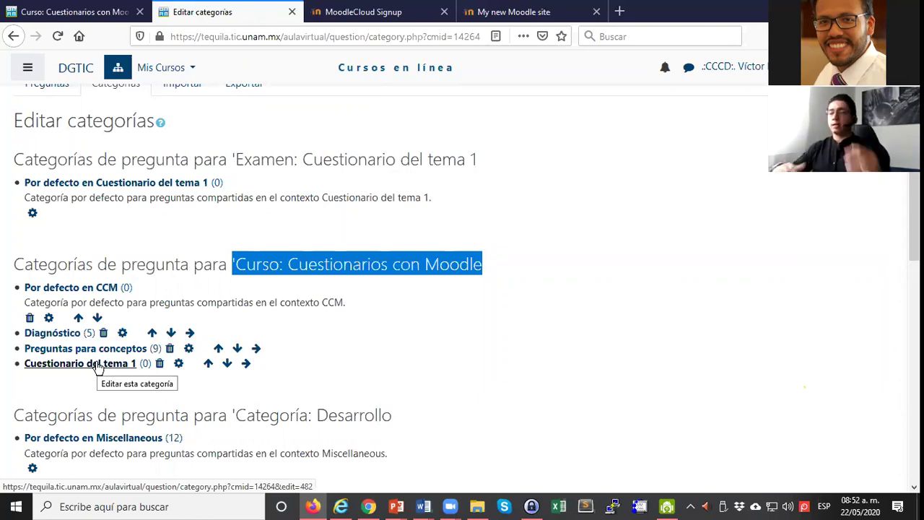
Open the question list of the question bank and select the course category "Cuestionario del tema 1"
scroll(103, 177, "up", 1)
scroll(58, 166, "up", 1)
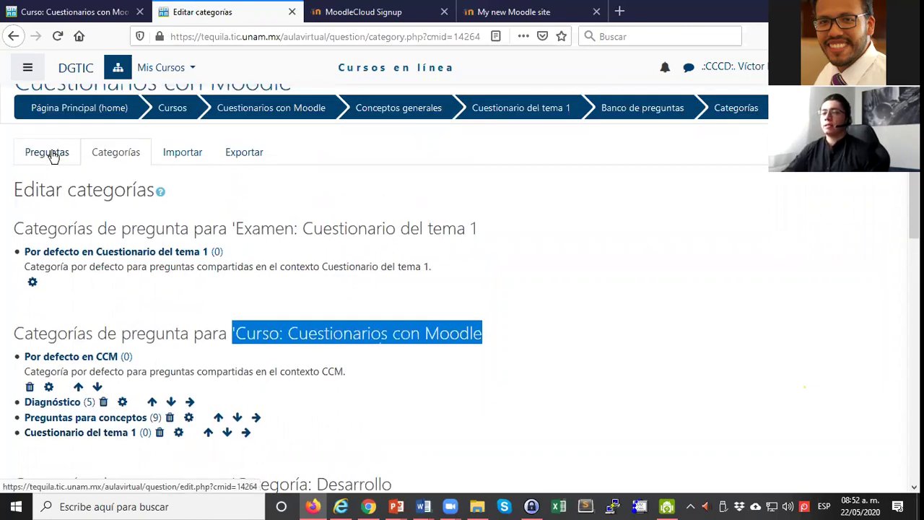
left_click(52, 157)
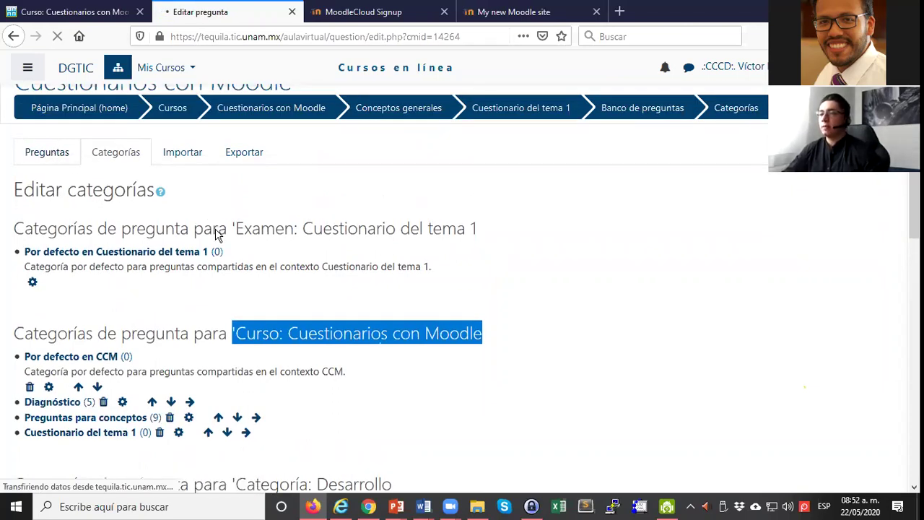
scroll(213, 209, "down", 3)
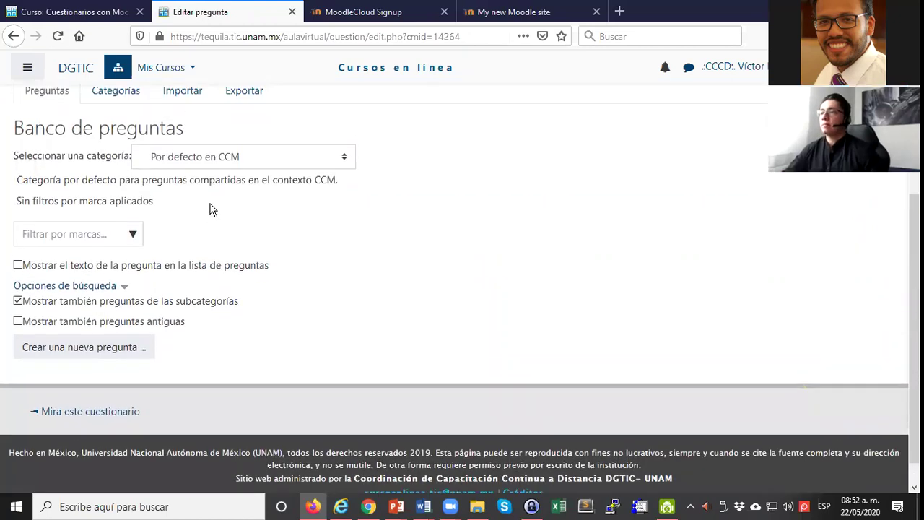
scroll(212, 209, "up", 1)
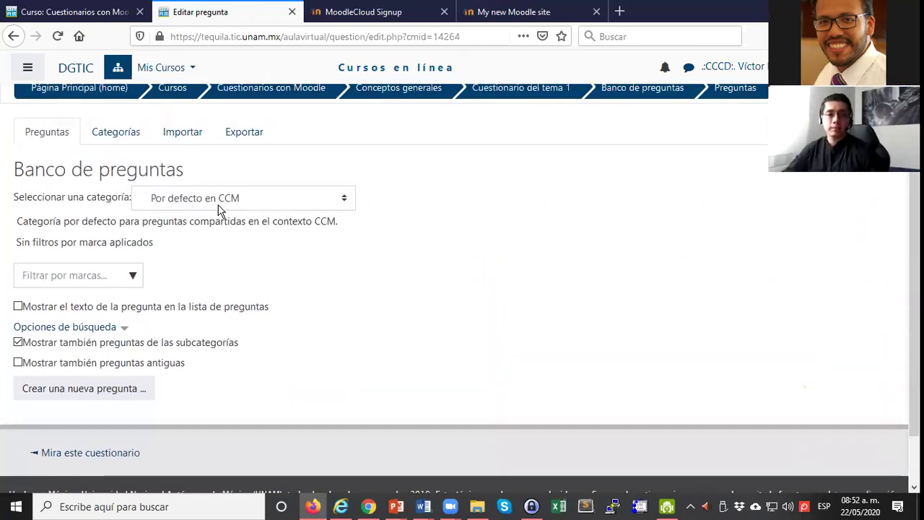
left_click(247, 208)
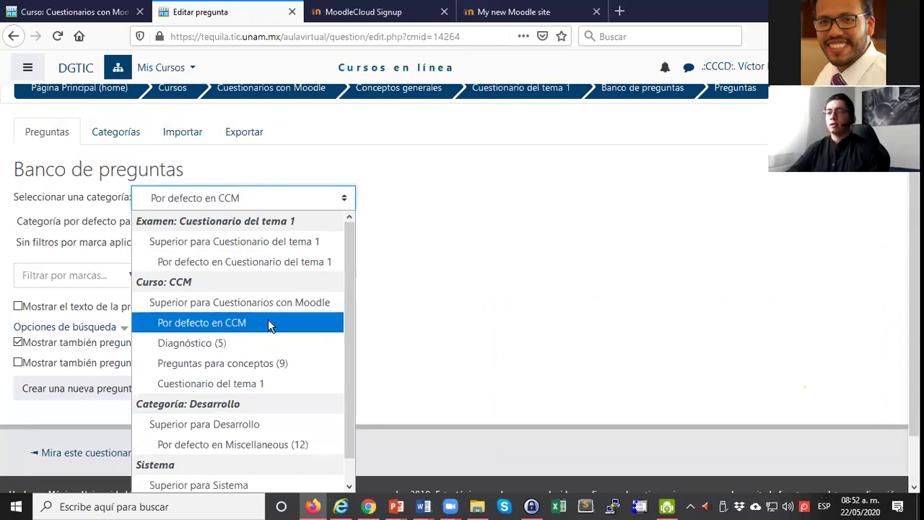
left_click(281, 381)
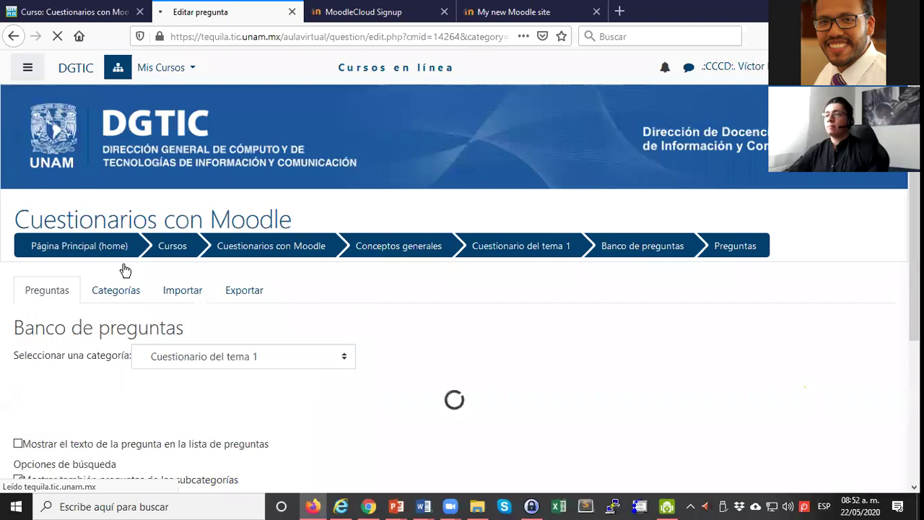
scroll(36, 253, "down", 5)
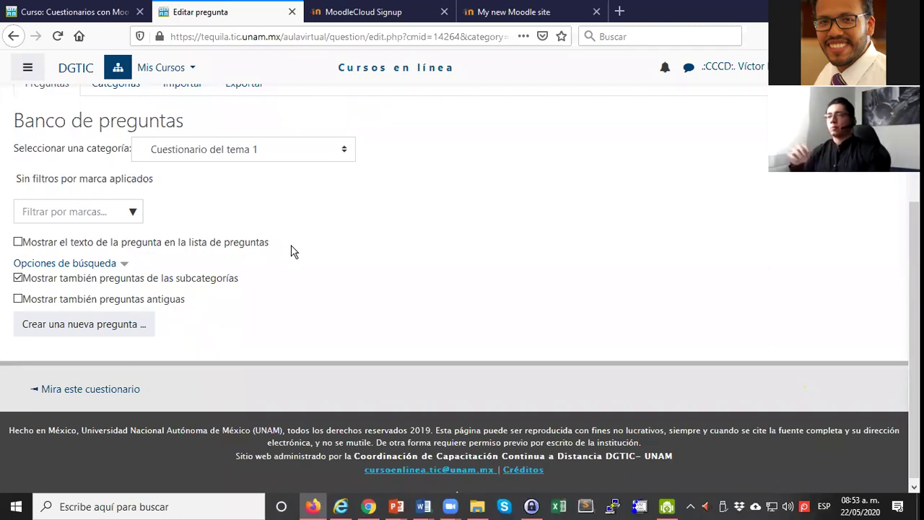
Start creating a new question, review the available question types and add one of type "Opción múltiple"
scroll(60, 280, "down", 1)
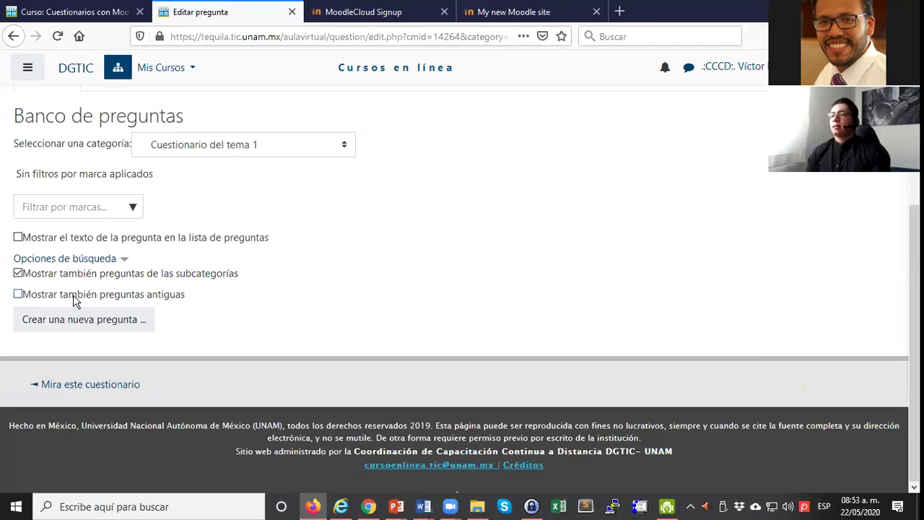
left_click(101, 325)
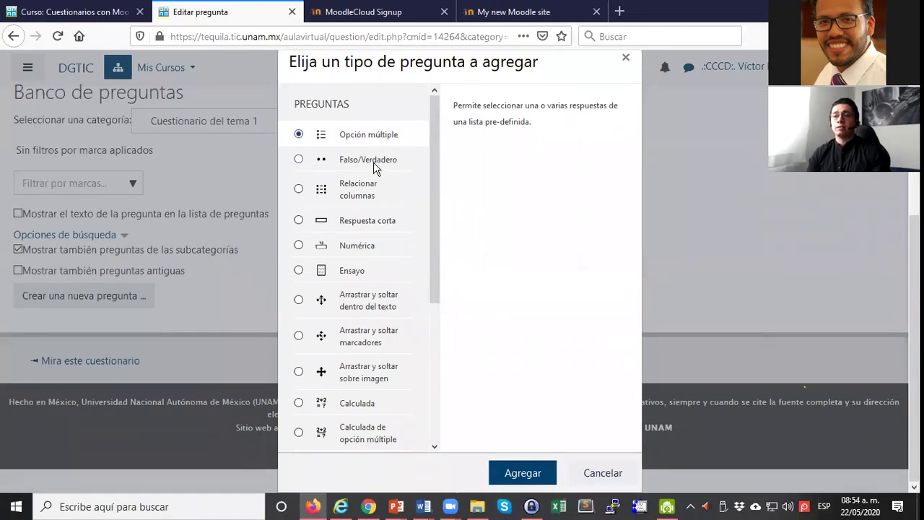
scroll(374, 170, "down", 4)
scroll(374, 170, "down", 2)
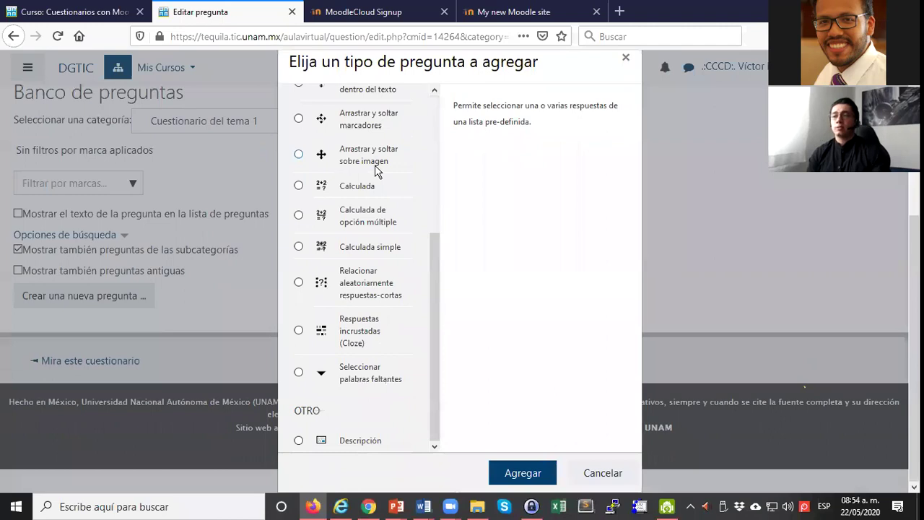
scroll(374, 164, "up", 6)
scroll(568, 192, "up", 2)
scroll(598, 392, "down", 2)
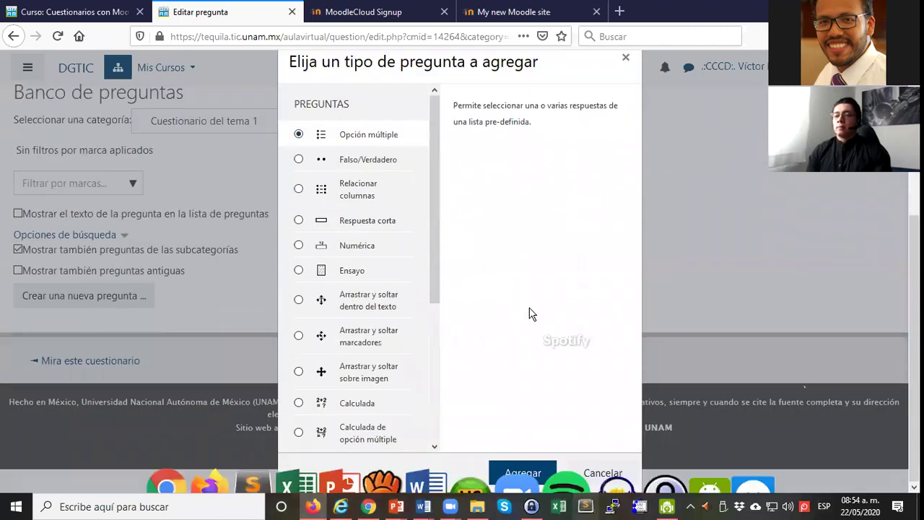
left_click(510, 466)
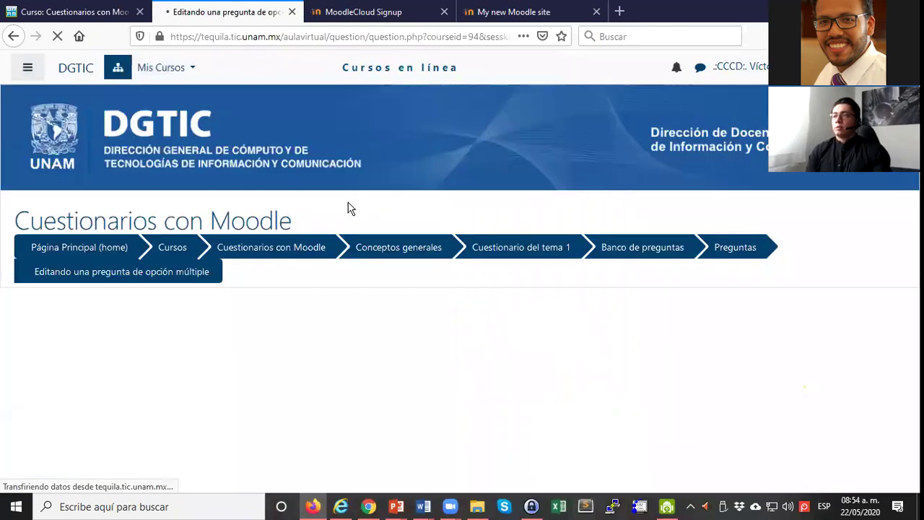
Name the question "opMul_Abaco", consulting the multiple-choice item in the Word document PreguntasCuestionario1.docx along the way
left_click(328, 213)
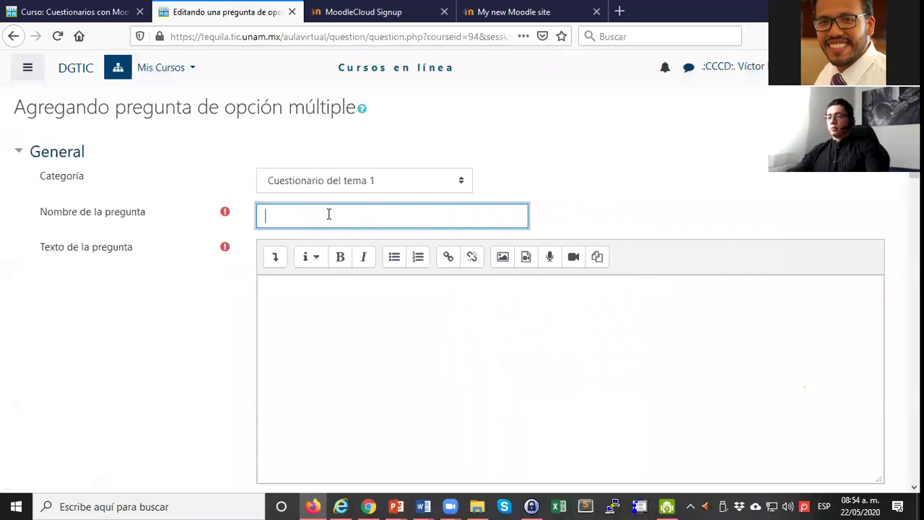
type("opMul_")
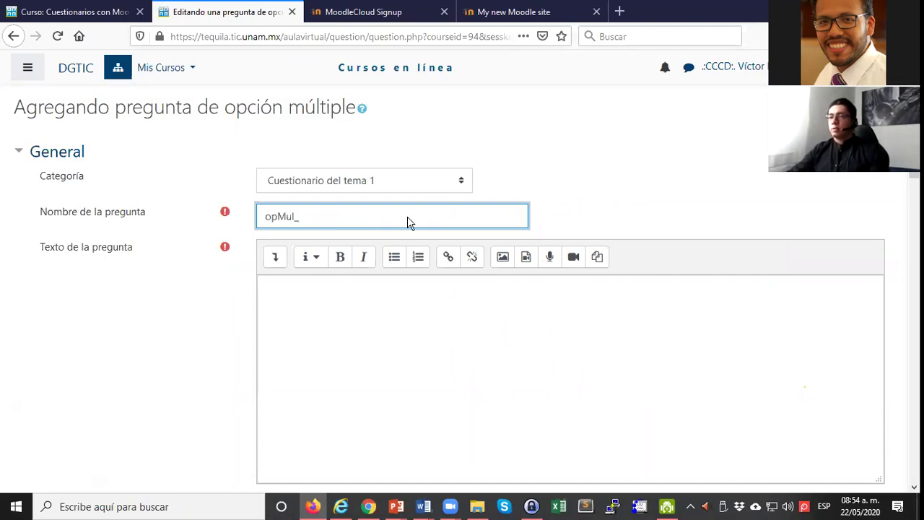
key("alt+Tab")
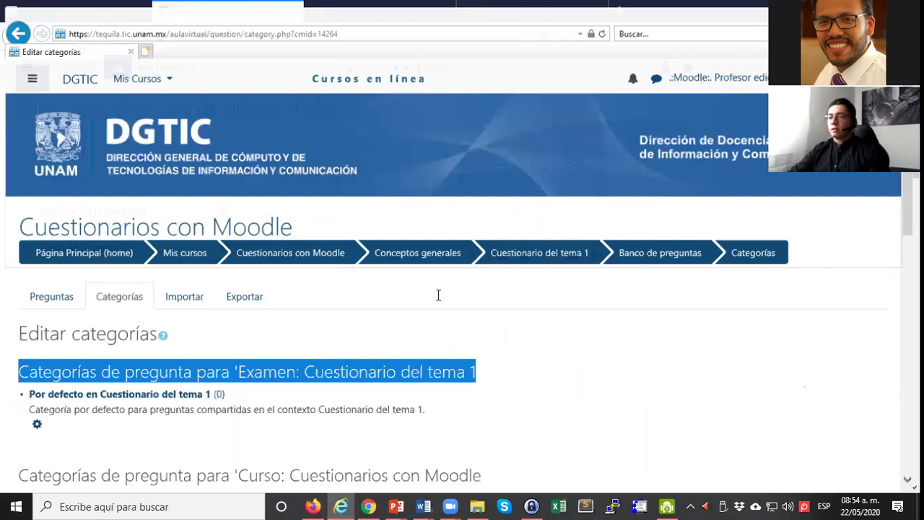
key("alt+Tab")
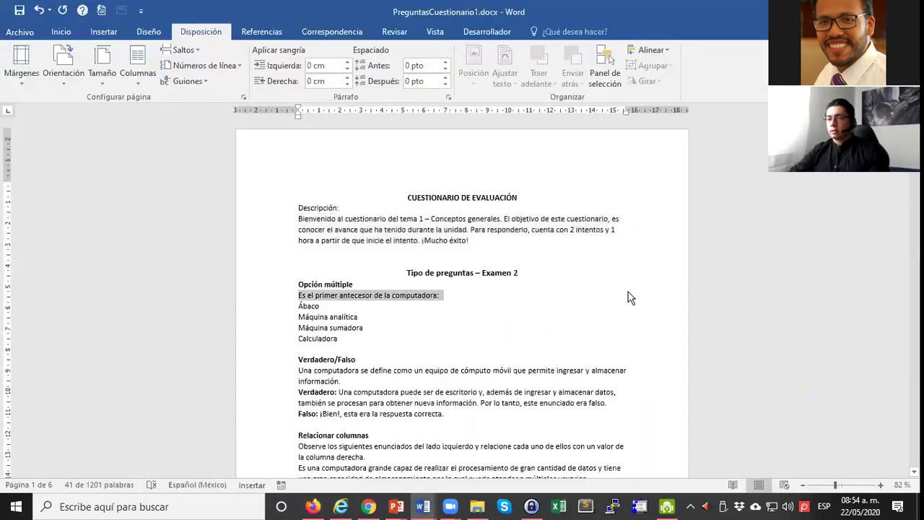
key("alt+Tab")
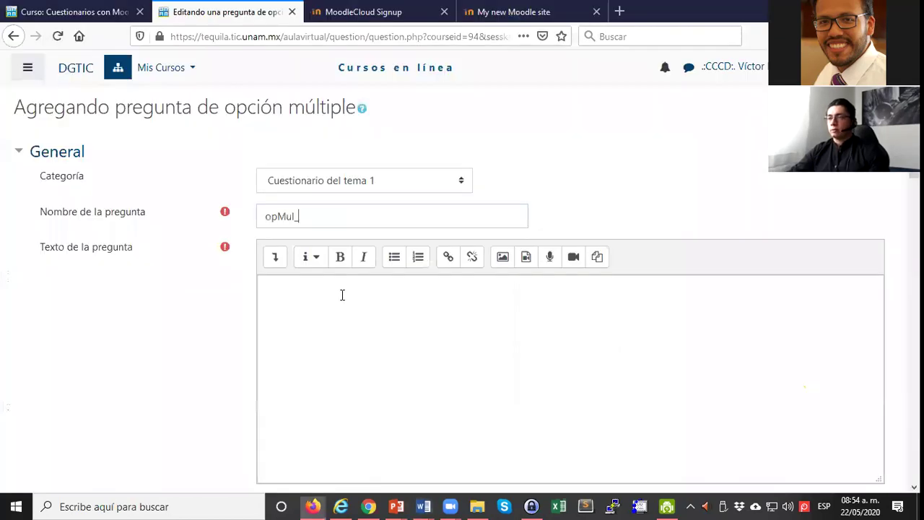
left_click(333, 215)
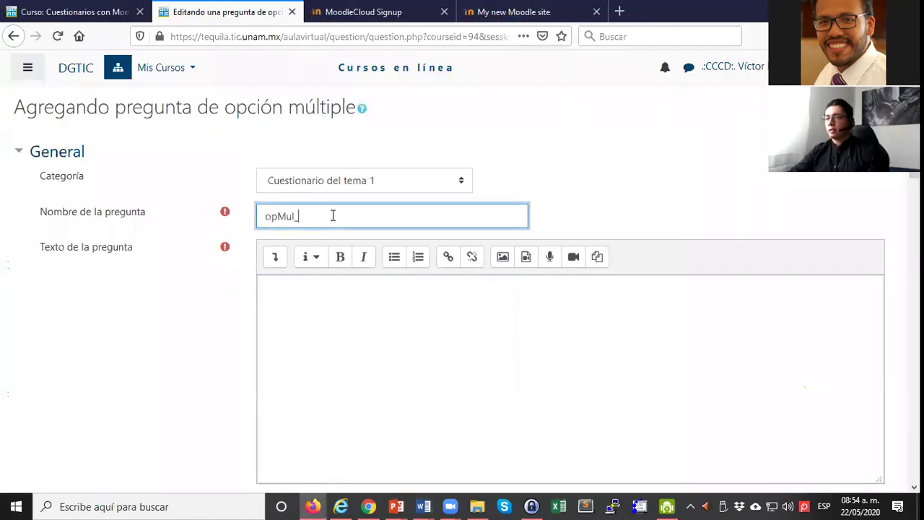
type("Abaco")
Enter "Es el primer antecesor de la computadora:" as the question text
left_click(323, 293)
type("Es el primer antecesor de la computadora:")
left_click(142, 367)
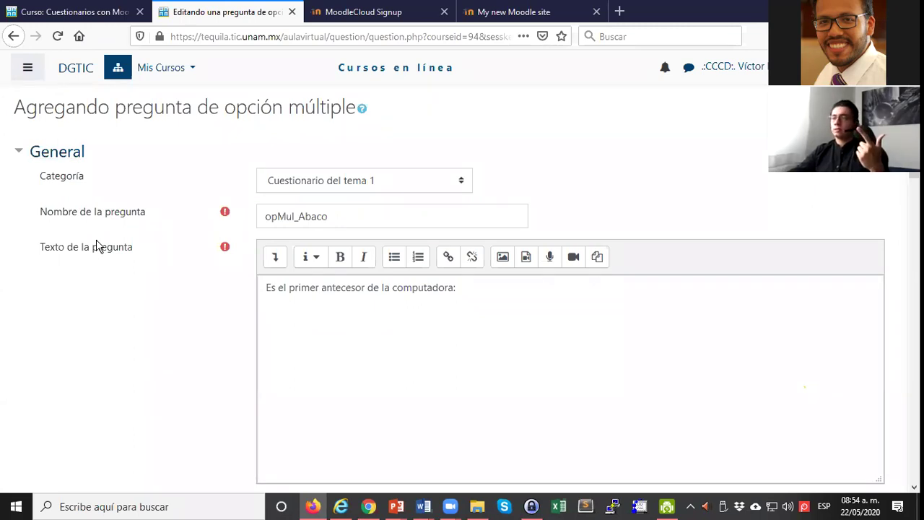
left_click(460, 345)
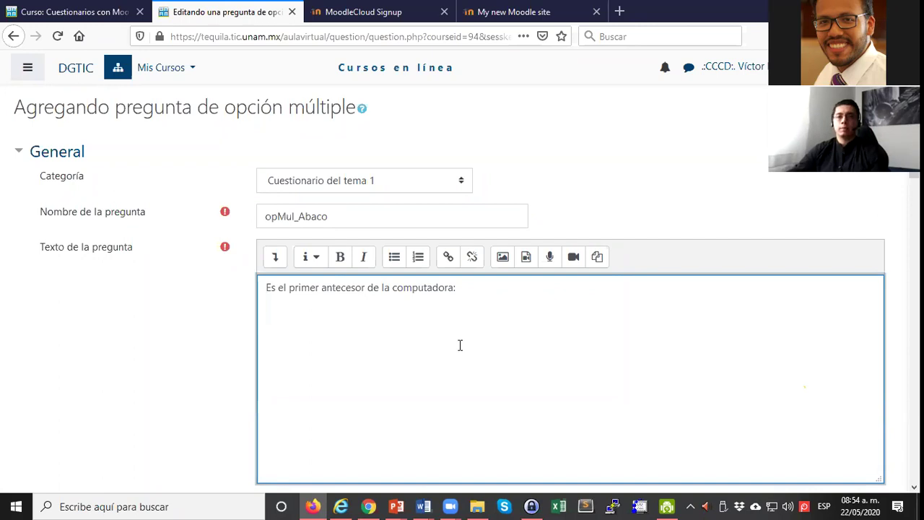
Examine the question's default mark, general feedback and ID number fields
scroll(460, 345, "down", 3)
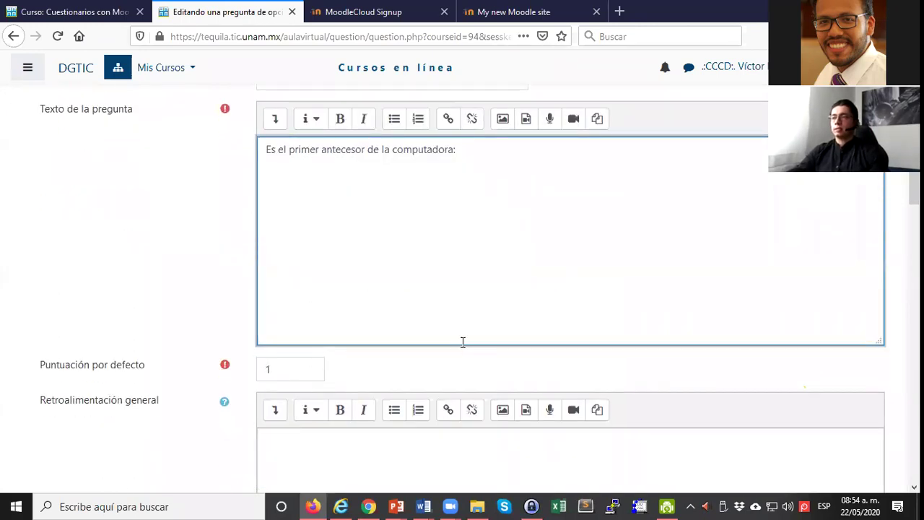
scroll(463, 342, "down", 4)
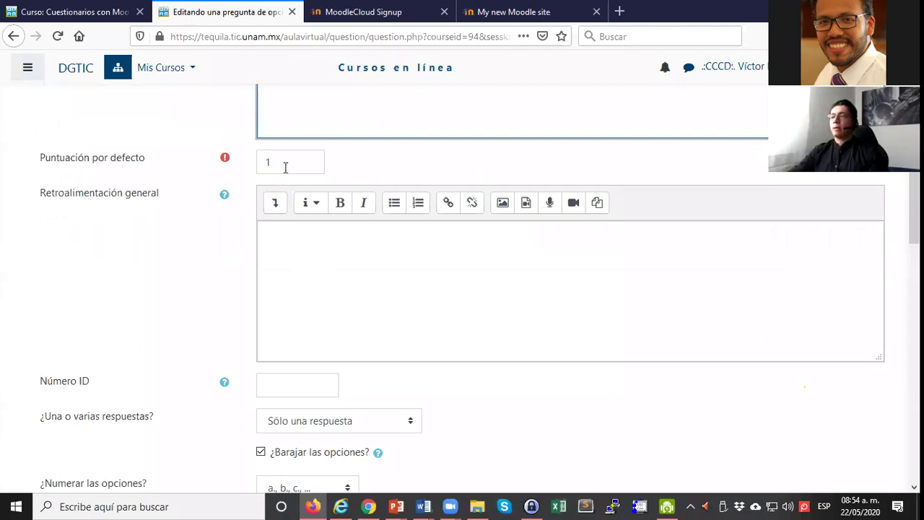
left_click(312, 265)
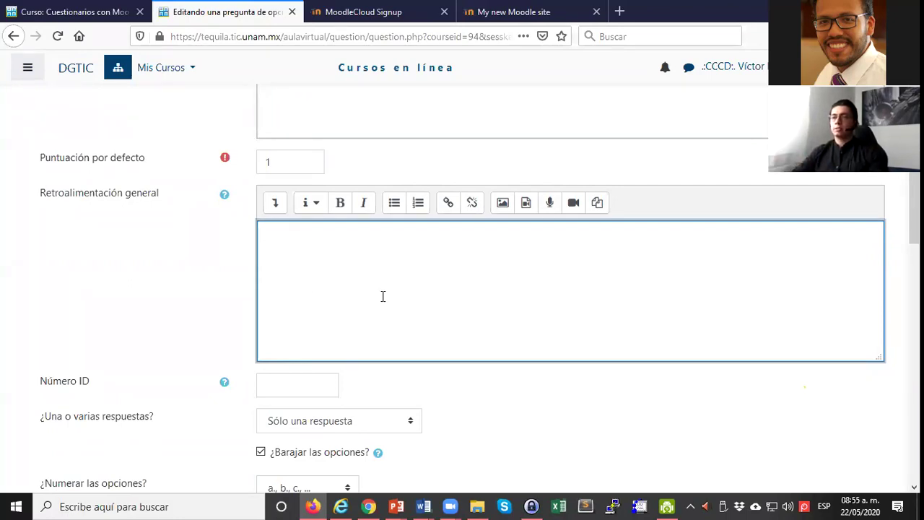
scroll(381, 299, "up", 3)
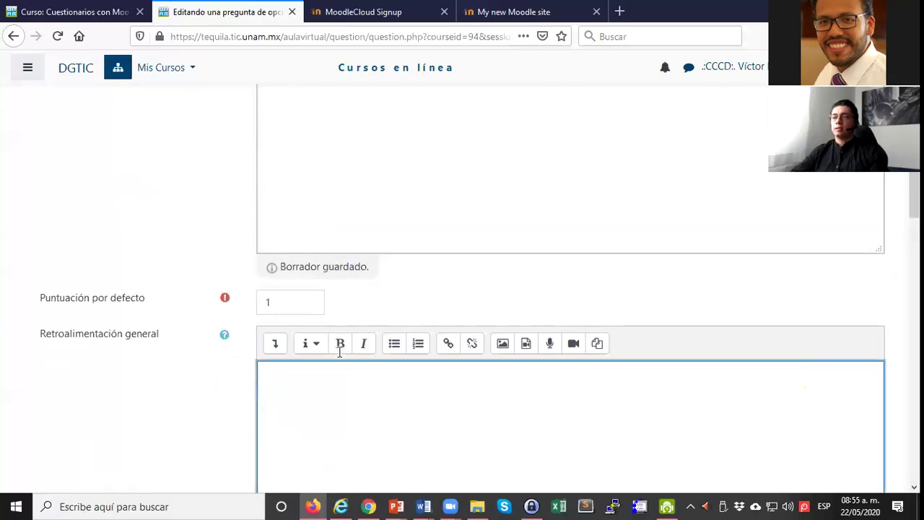
scroll(339, 351, "down", 1)
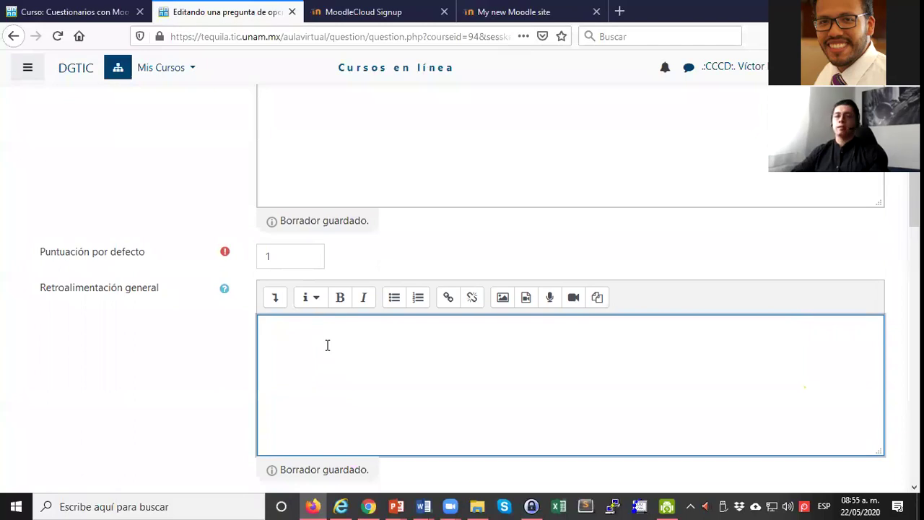
scroll(327, 345, "down", 3)
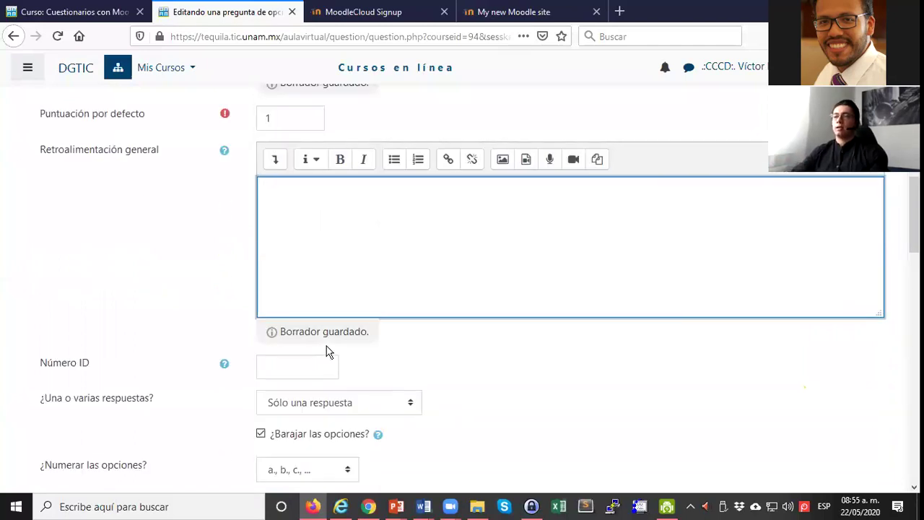
scroll(296, 209, "down", 4)
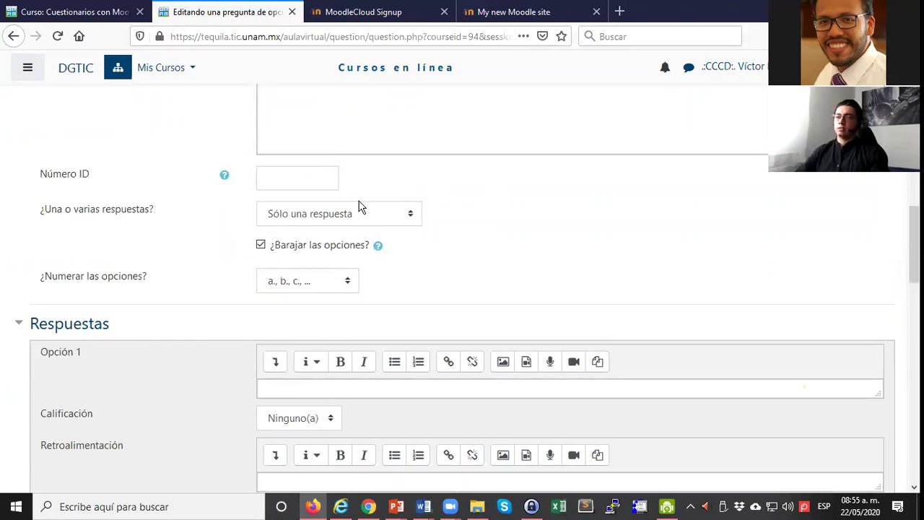
left_click(282, 188)
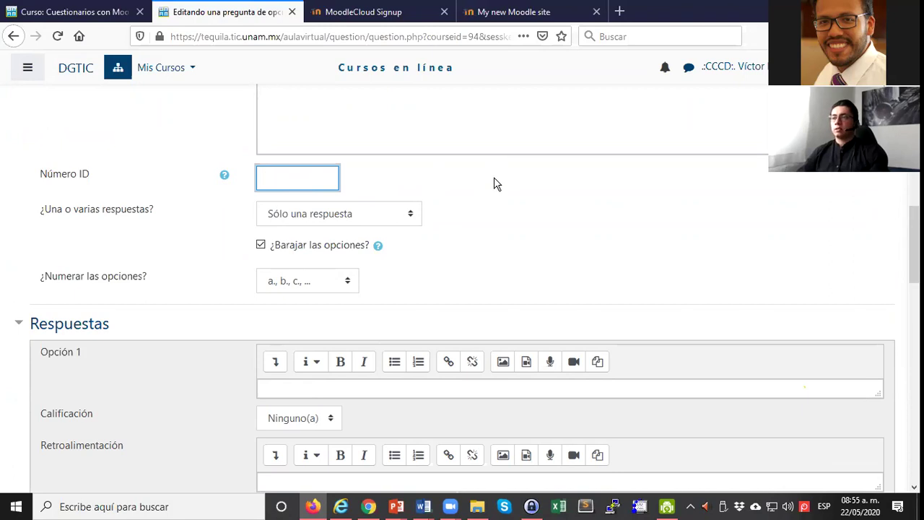
scroll(494, 179, "down", 2)
left_click(453, 175)
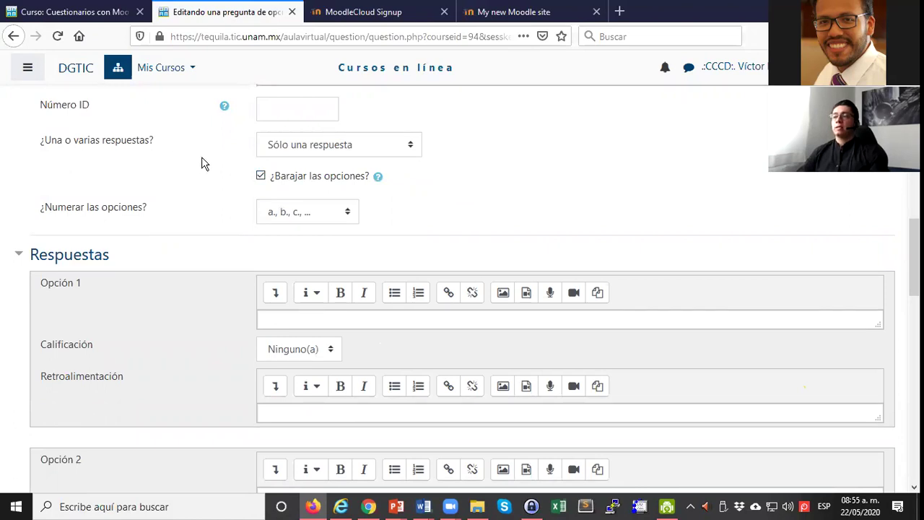
Choose "Sólo una respuesta" as the number of answers allowed and review the numbering styles offered for the options
left_click(390, 146)
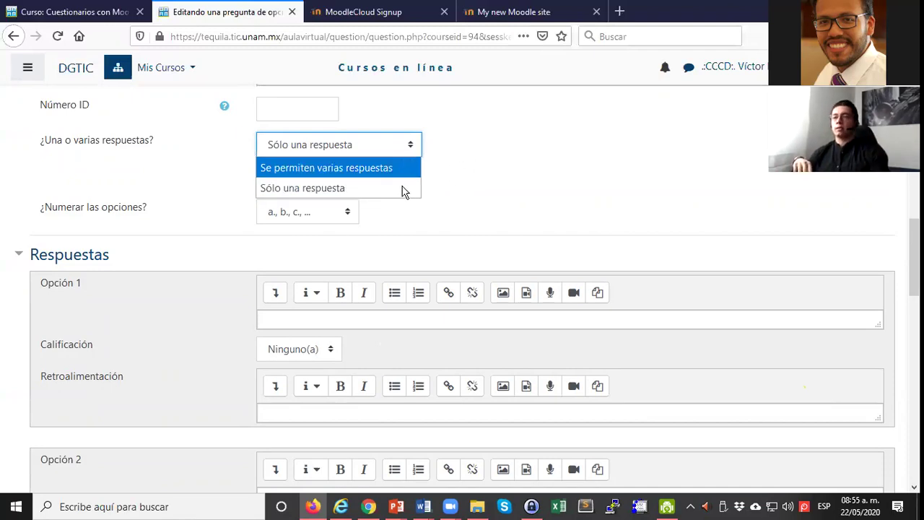
left_click(366, 190)
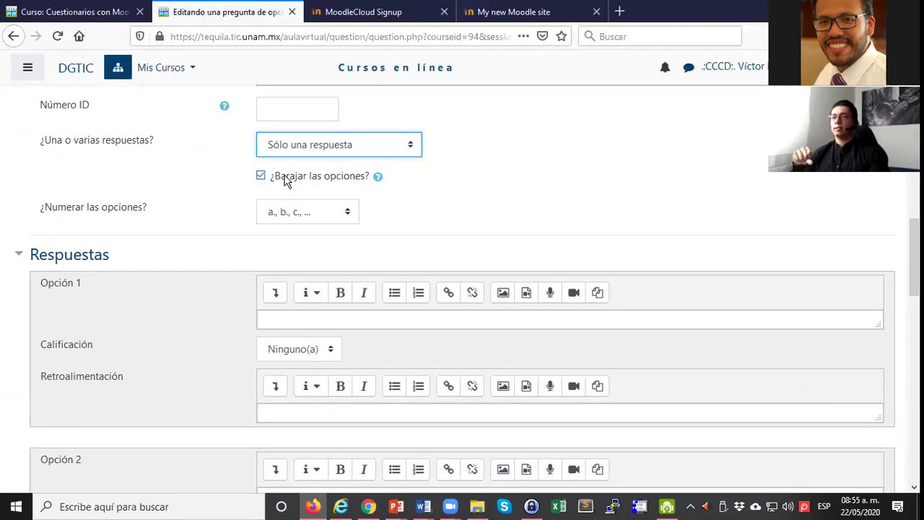
left_click(505, 183)
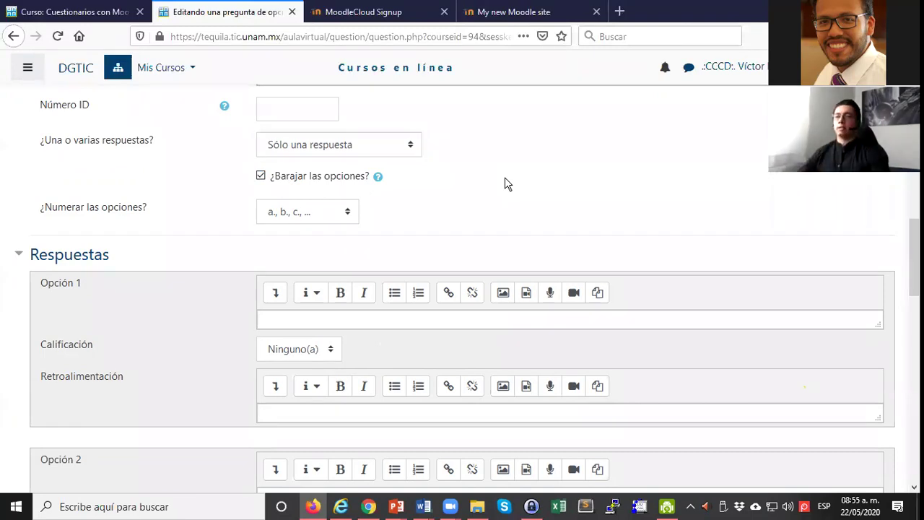
scroll(415, 219, "down", 1)
scroll(415, 219, "down", 3)
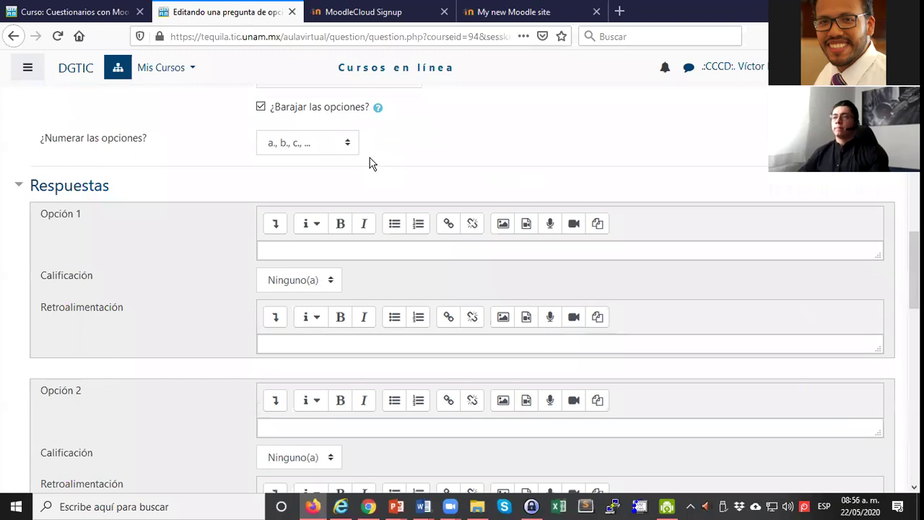
left_click(353, 148)
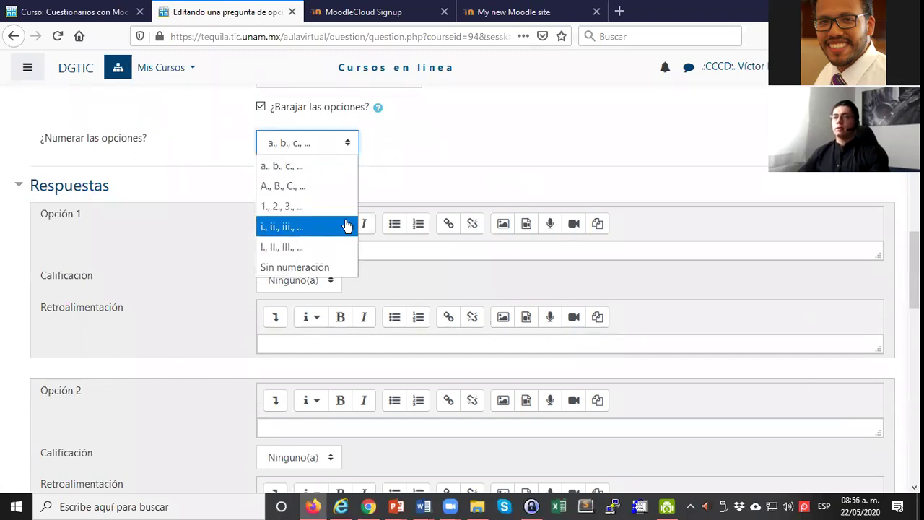
left_click(398, 167)
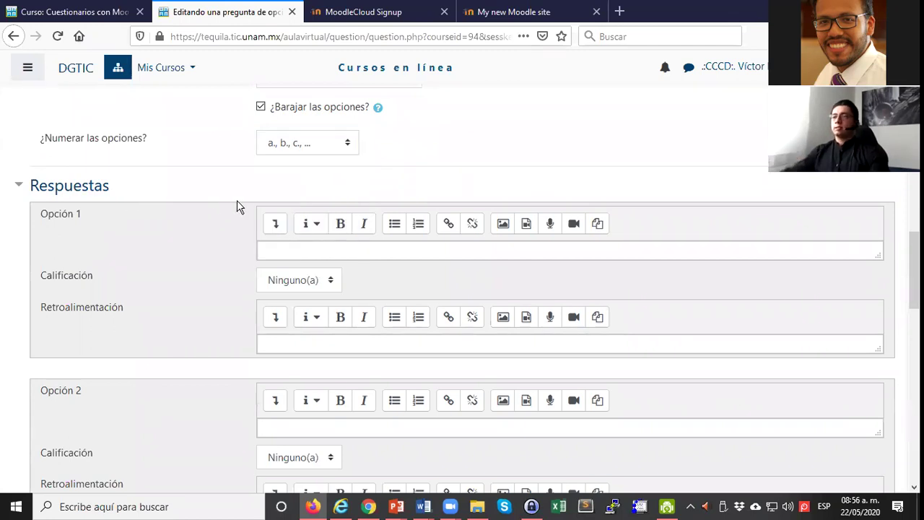
Enter "Ábaco" from the Word document PreguntasCuestionario1.docx as the text of answer option 1
scroll(238, 206, "down", 2)
left_click(303, 179)
scroll(451, 276, "up", 1)
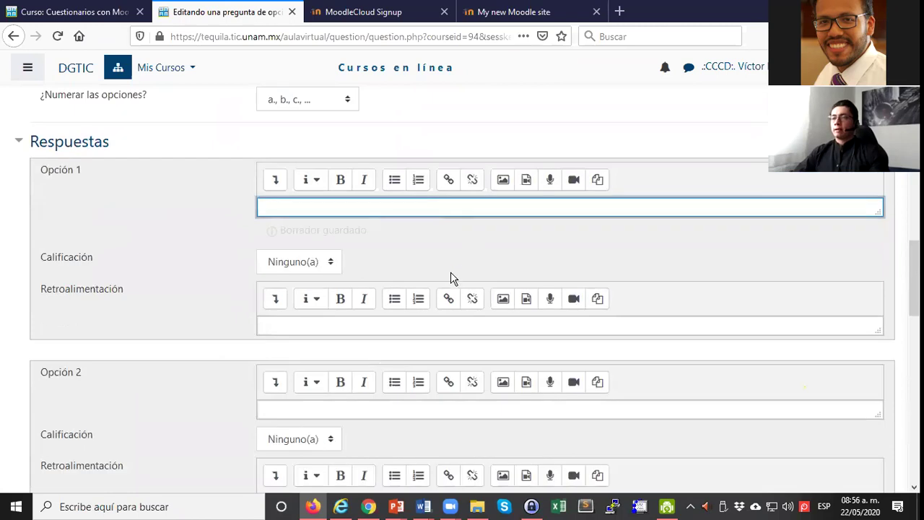
key("alt+Tab")
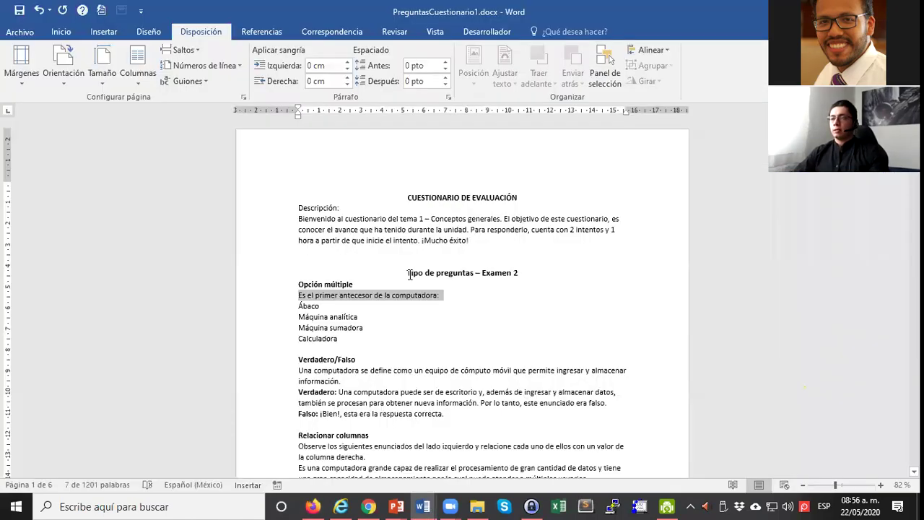
key("alt+Tab")
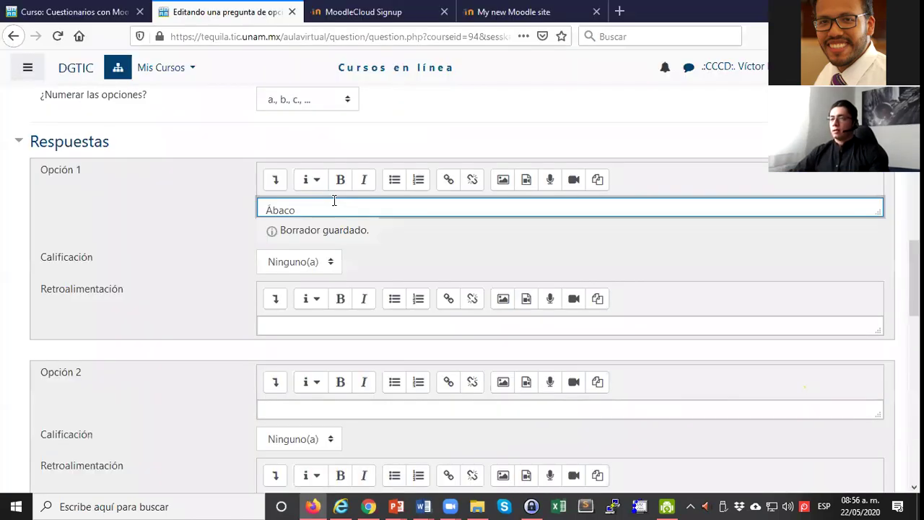
Set the grade of the "Ábaco" option to 100% and leave its feedback empty
scroll(264, 198, "down", 1)
left_click(310, 211)
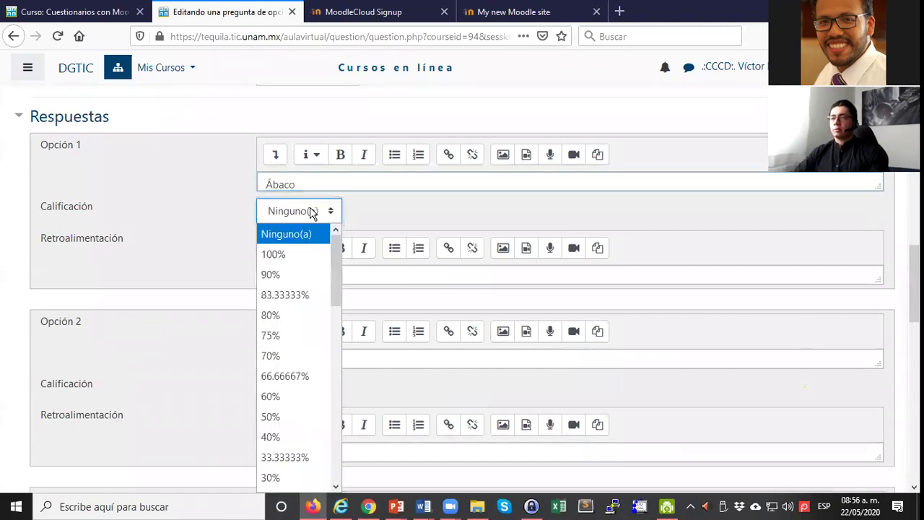
left_click(278, 253)
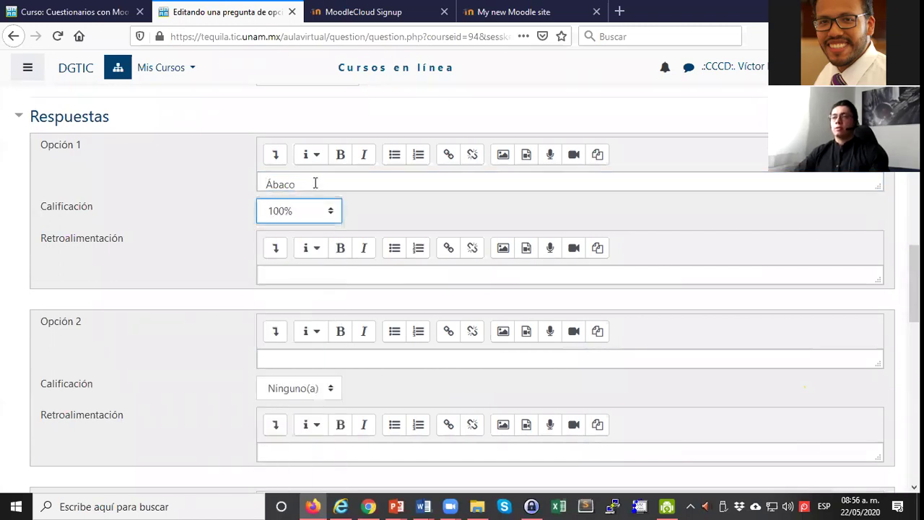
left_click(370, 214)
left_click(299, 280)
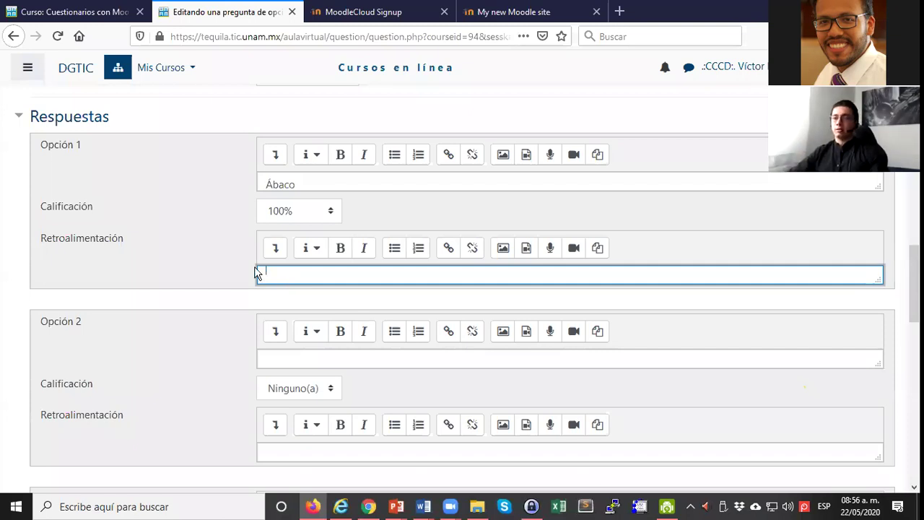
scroll(206, 311, "up", 3)
left_click(208, 315)
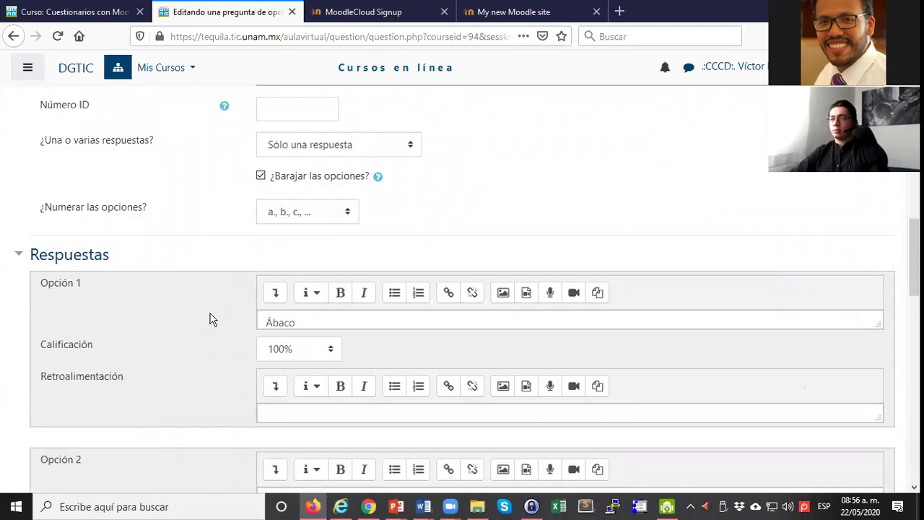
Copy "Máquina analítica" from the Word document into answer option 2
scroll(294, 218, "down", 6)
scroll(294, 219, "down", 1)
left_click(294, 219)
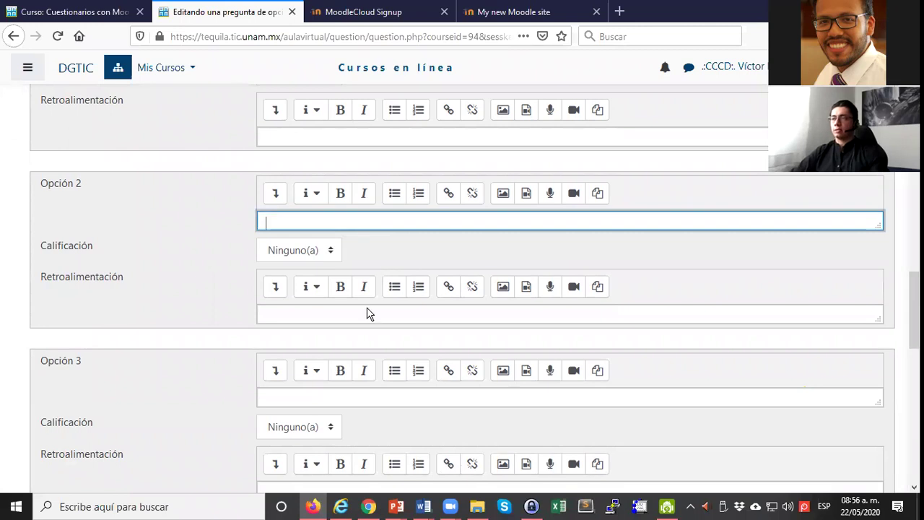
key("alt+Tab")
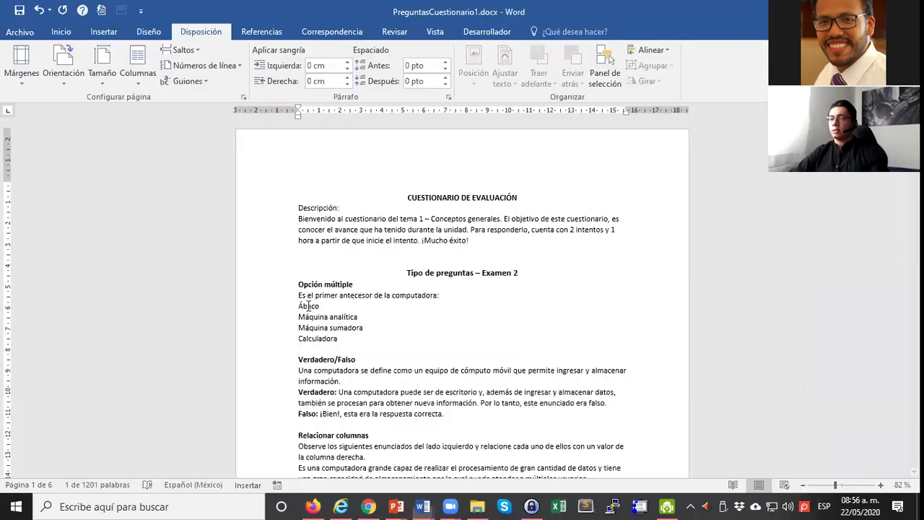
key("shift+End")
key("ctrl+c")
key("alt+Tab")
key("ctrl+v")
Copy "Máquina sumadora" from the Word document into answer option 3
scroll(221, 270, "down", 2)
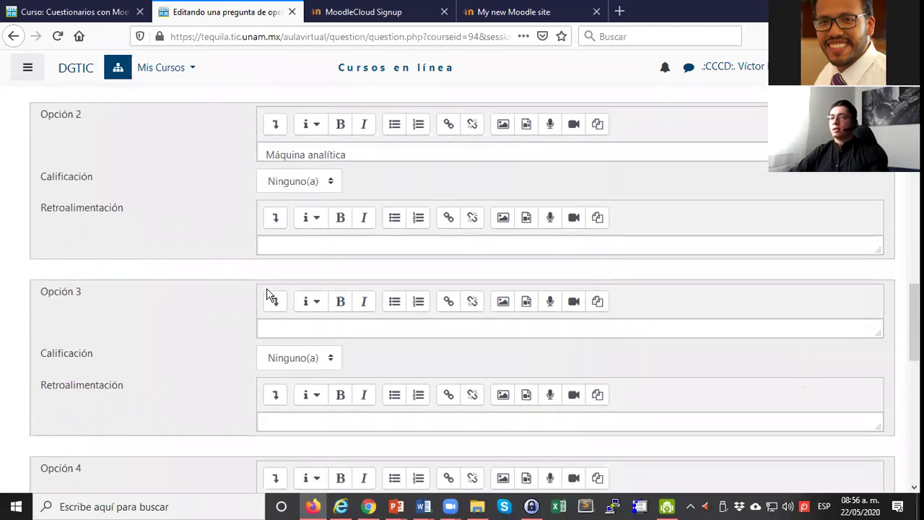
key("alt+Tab")
triple_click(304, 327)
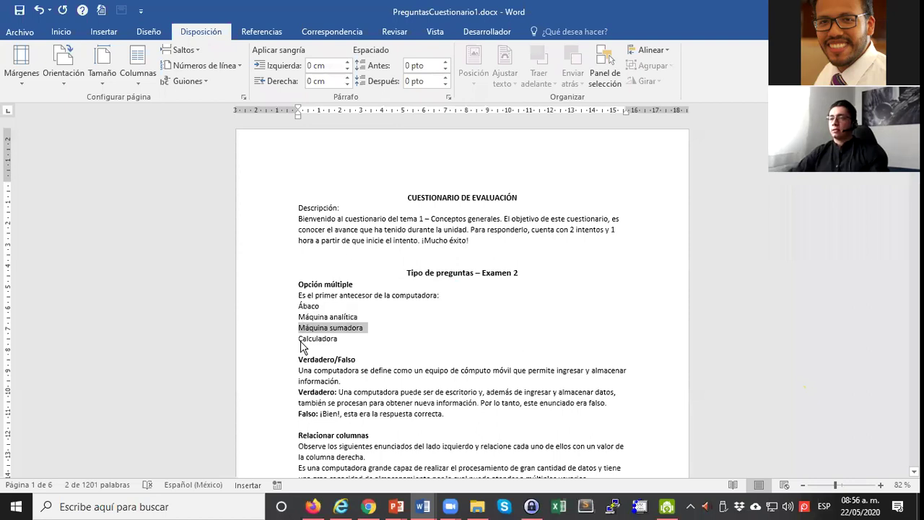
key("alt+Tab")
key("ctrl+v")
Enter "Calculadora" as the text of answer option 4
scroll(227, 355, "down", 4)
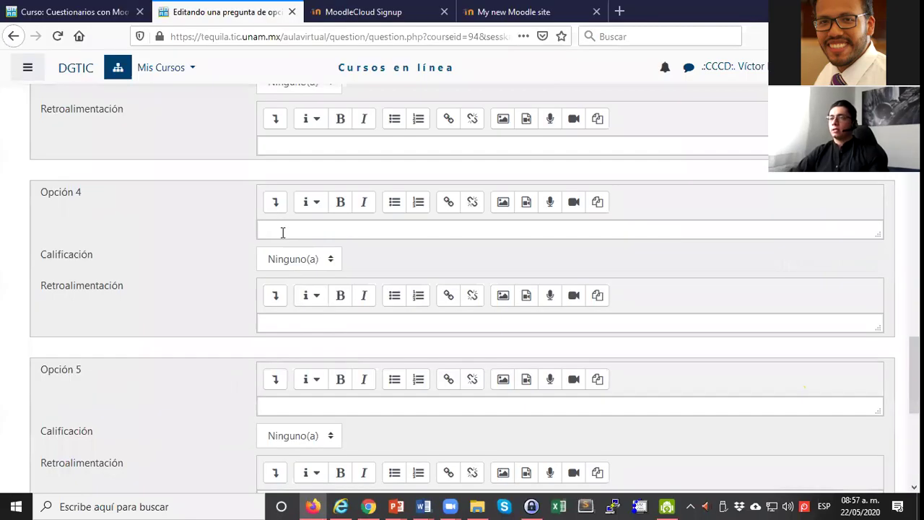
left_click(282, 230)
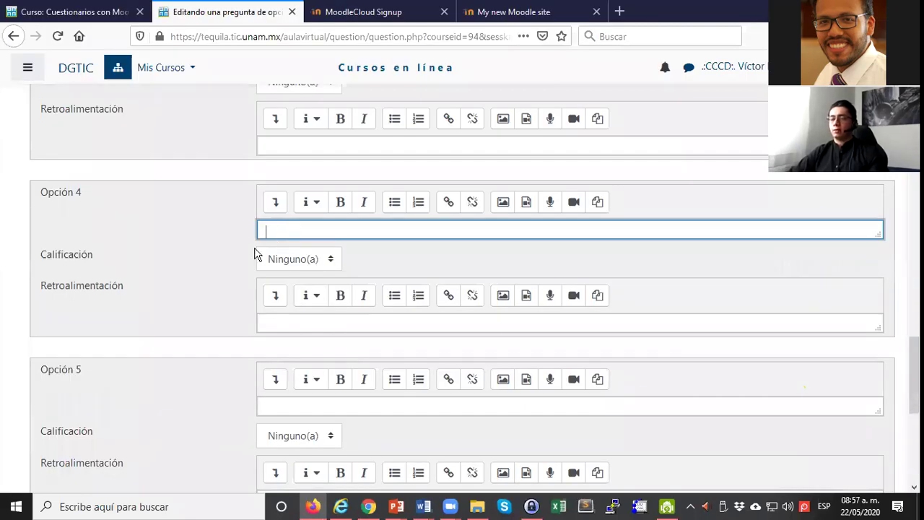
key("ctrl+v")
left_click(222, 251)
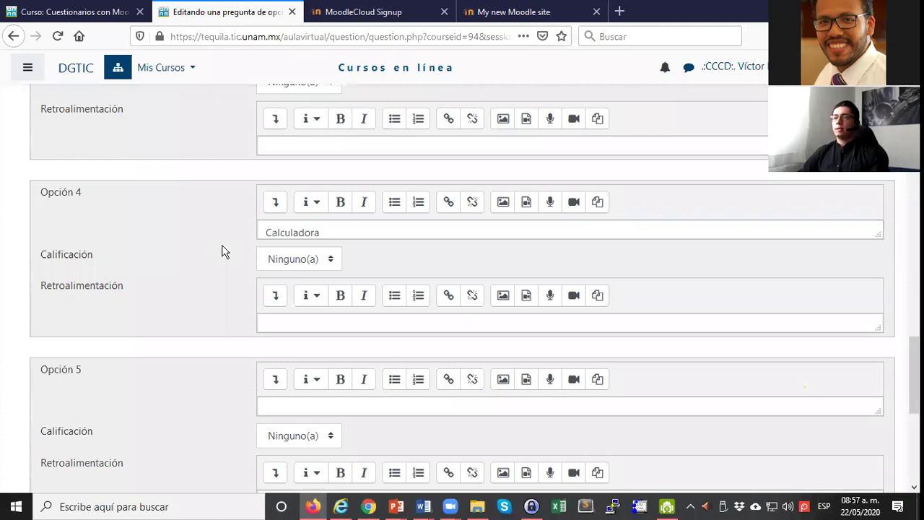
Review the answer options and their grades, the unused fifth option and the provision for adding three more options
scroll(222, 252, "up", 8)
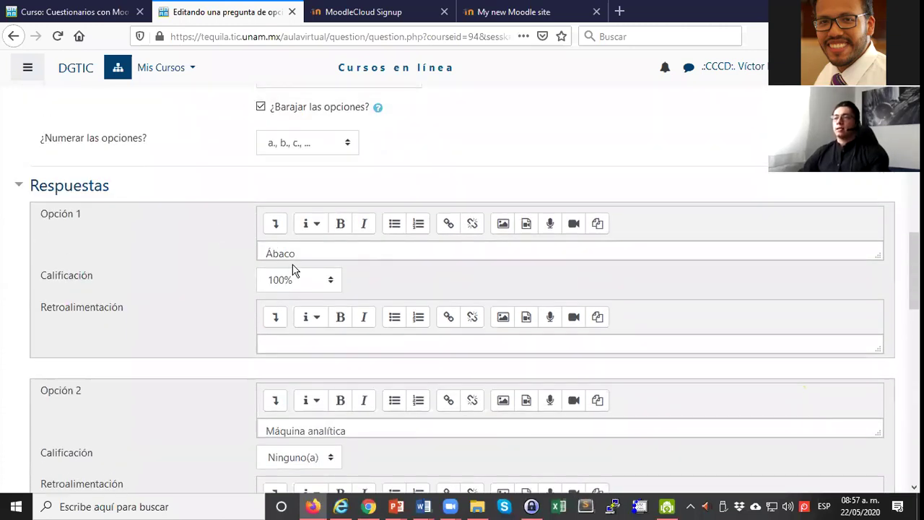
scroll(293, 270, "up", 1)
scroll(273, 260, "down", 1)
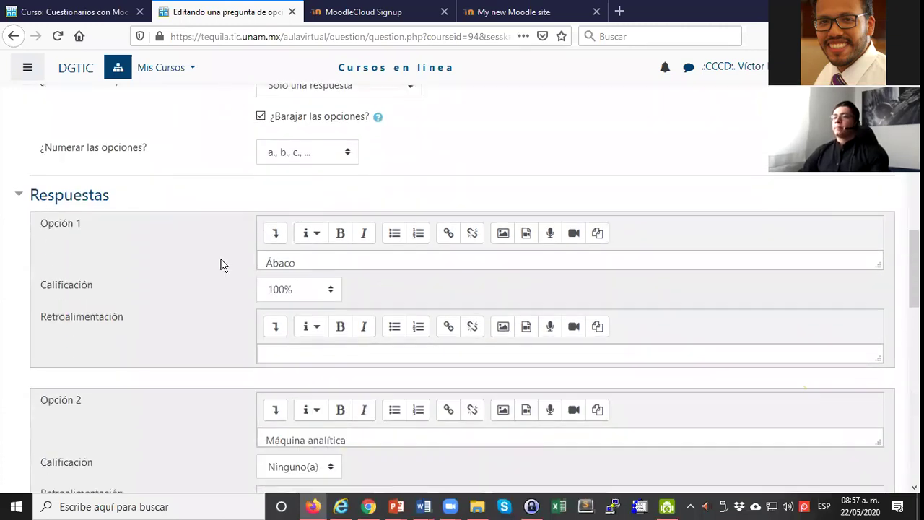
scroll(221, 264, "down", 8)
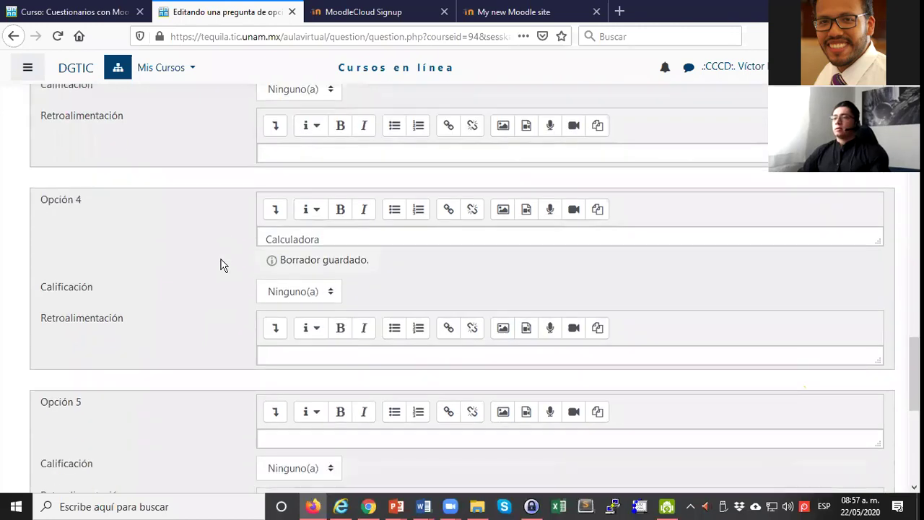
scroll(271, 261, "down", 4)
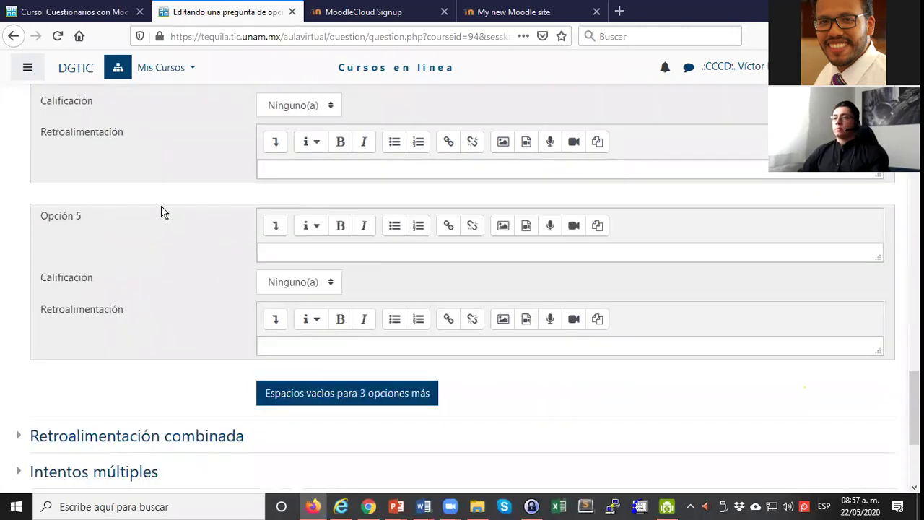
scroll(159, 234, "down", 1)
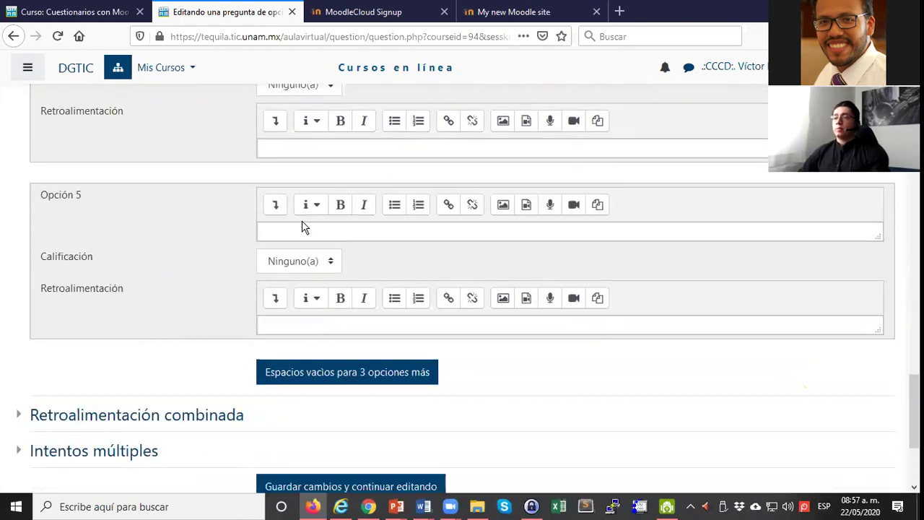
scroll(304, 229, "down", 5)
left_click(403, 190)
scroll(349, 228, "up", 3)
scroll(301, 233, "up", 3)
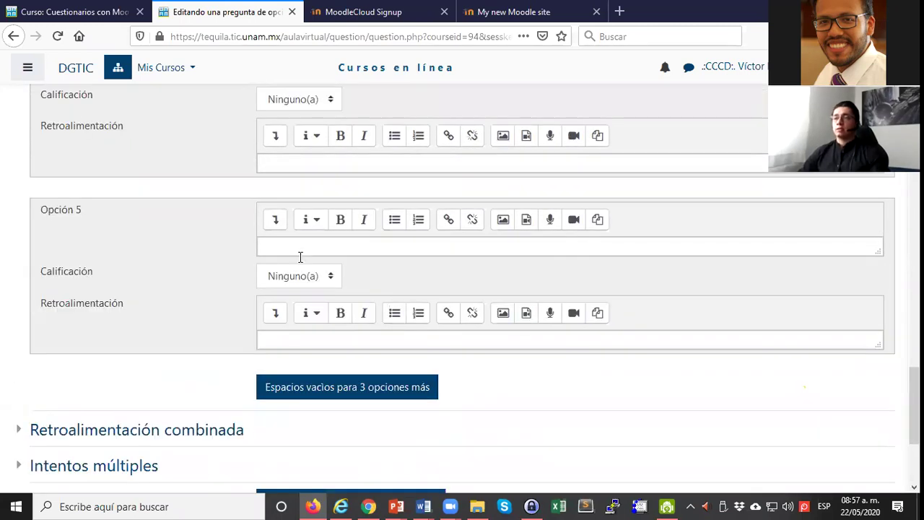
scroll(7, 320, "down", 4)
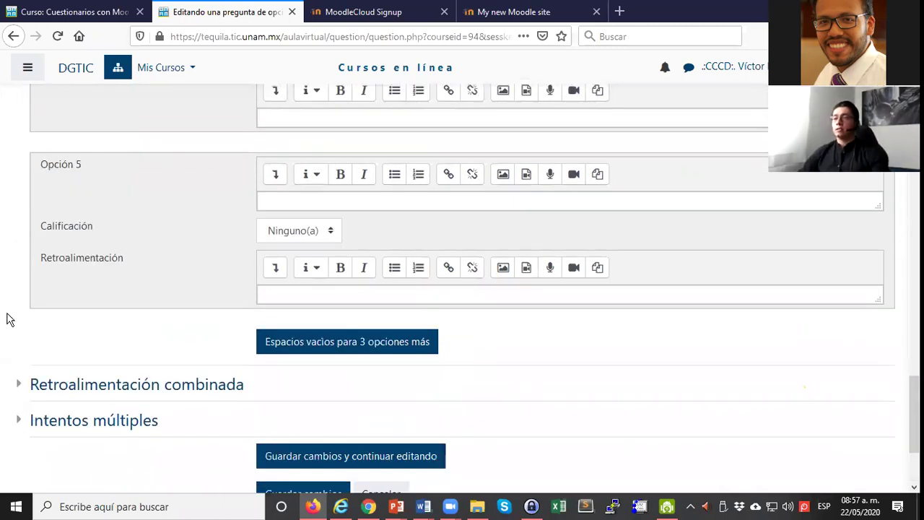
Expand the combined feedback settings and examine the messages for correct, partially correct and incorrect answers
left_click(242, 309)
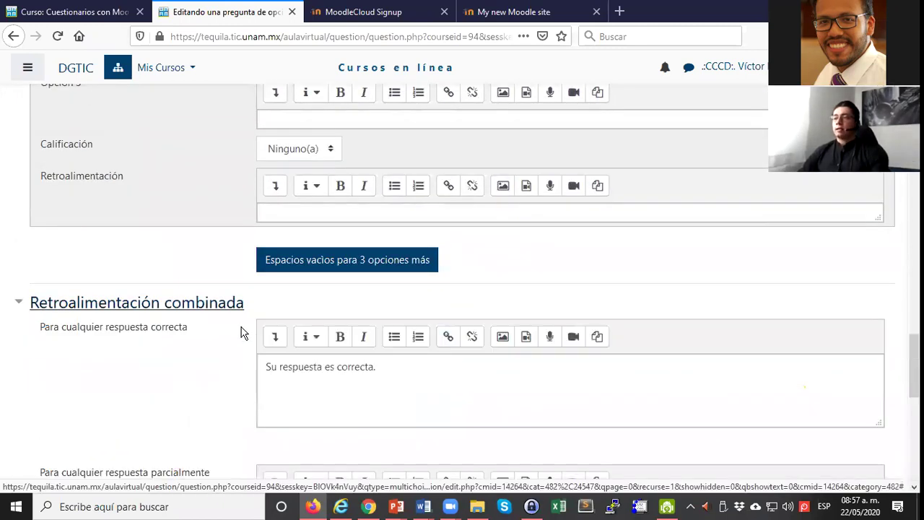
scroll(241, 329, "down", 3)
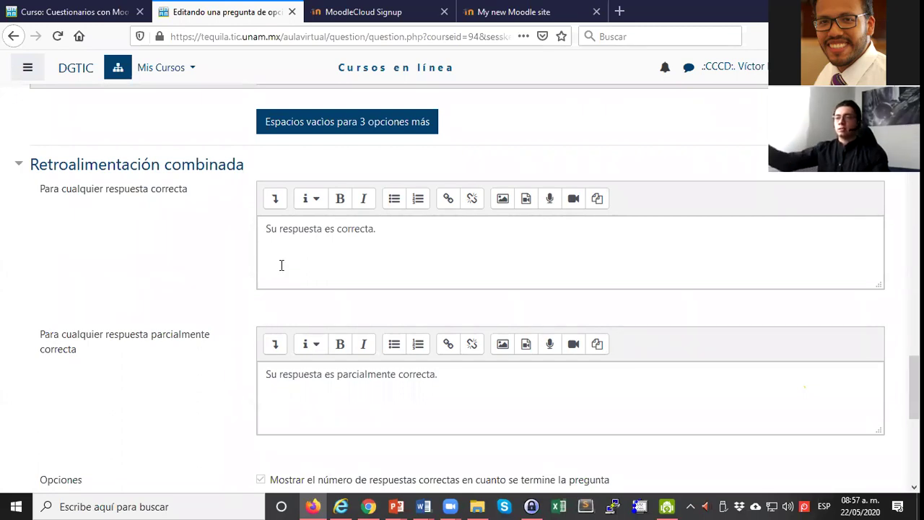
scroll(279, 272, "down", 4)
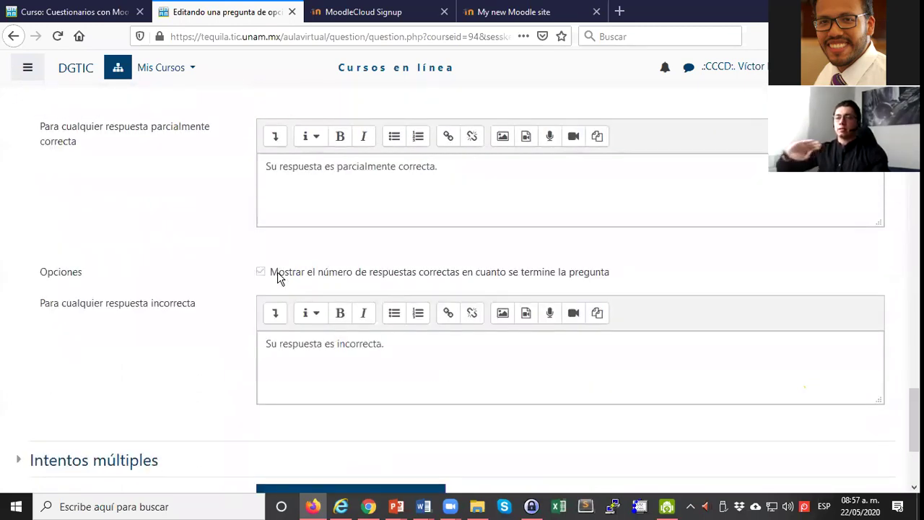
scroll(209, 282, "down", 1)
scroll(29, 322, "down", 1)
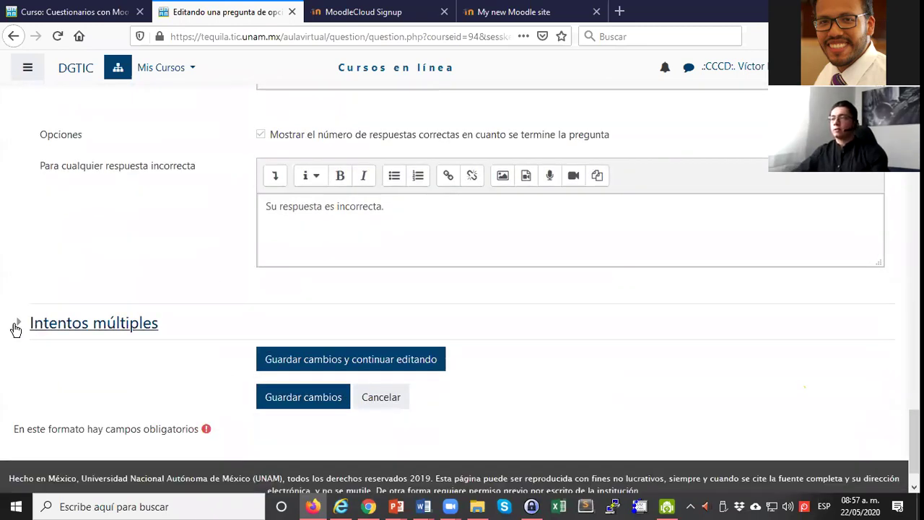
Expand the multiple attempts settings and examine the penalty for each incorrect try and the hint fields
left_click(79, 330)
scroll(208, 308, "down", 3)
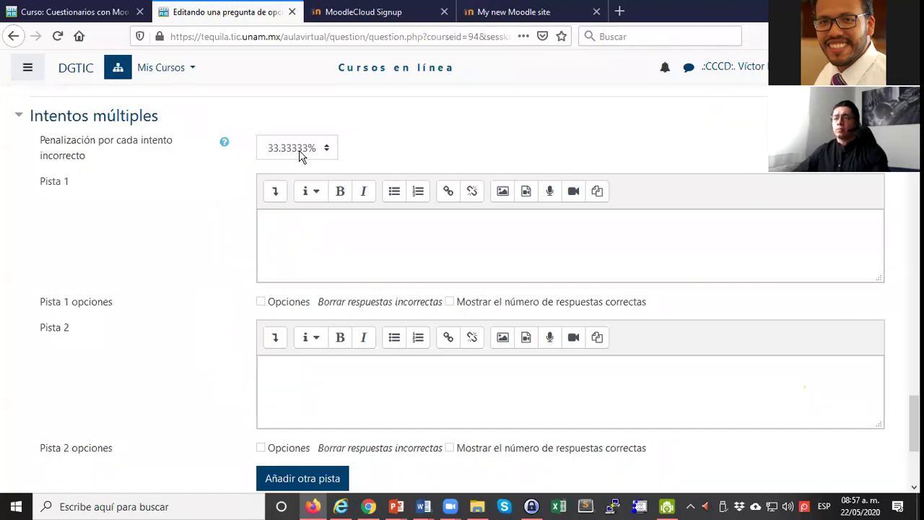
left_click(320, 233)
scroll(335, 332, "down", 2)
left_click(332, 330)
left_click(305, 184)
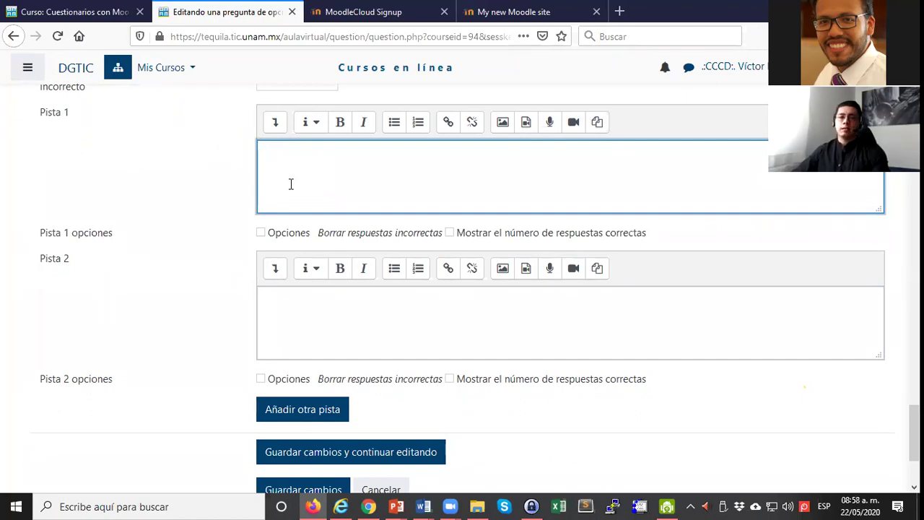
scroll(291, 184, "up", 4)
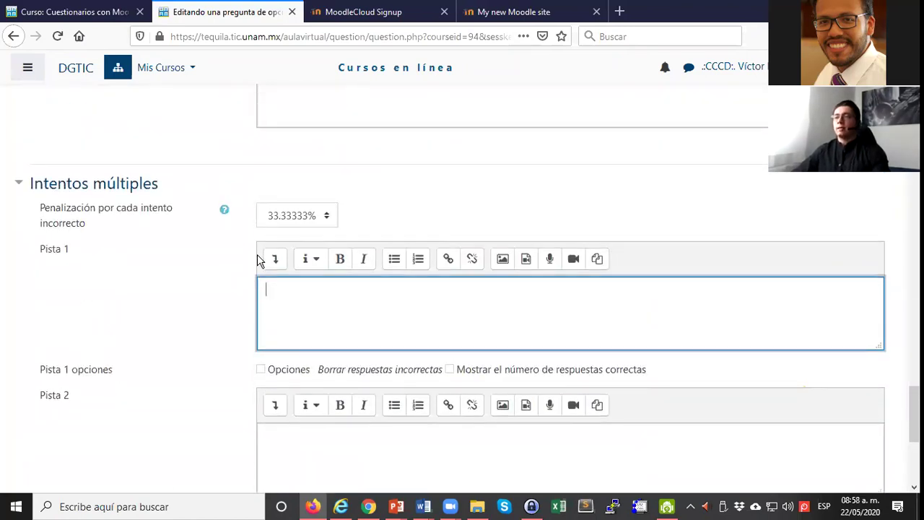
scroll(258, 260, "down", 4)
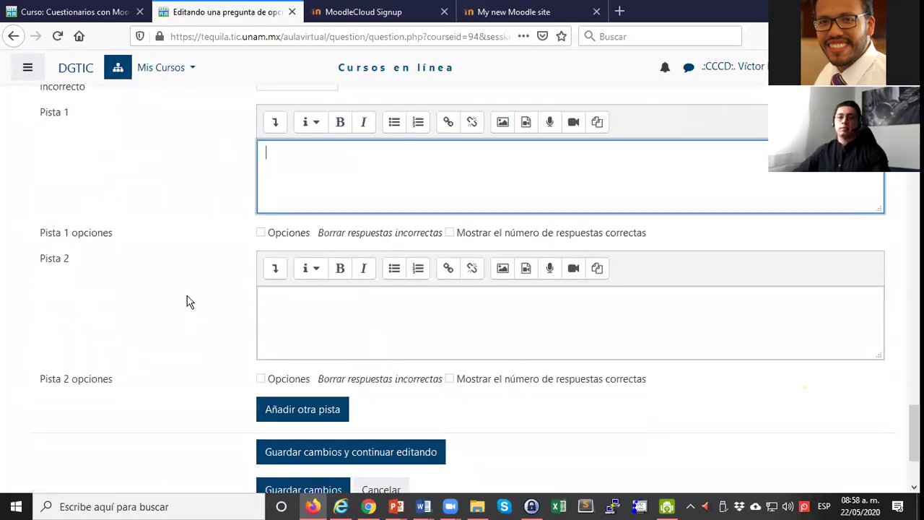
Save the multiple-choice question and open its preview
scroll(188, 302, "down", 4)
scroll(187, 302, "up", 3)
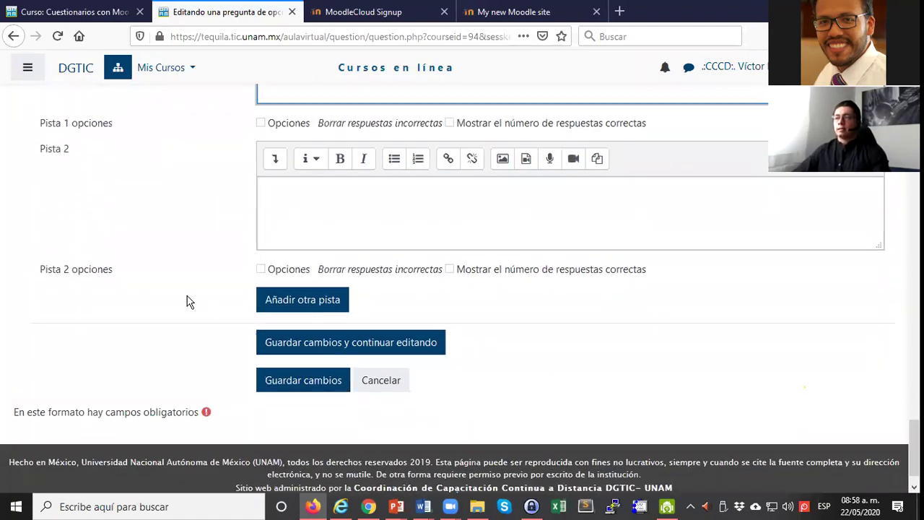
scroll(303, 339, "down", 3)
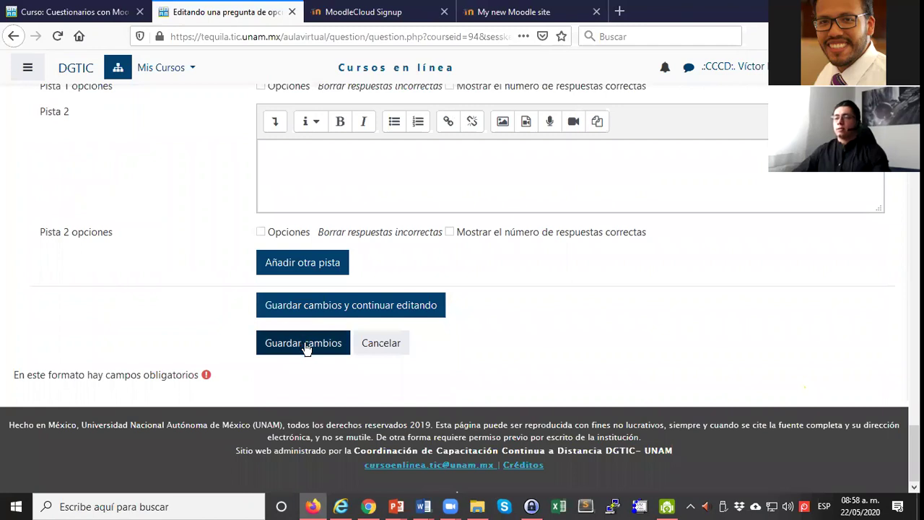
left_click(306, 345)
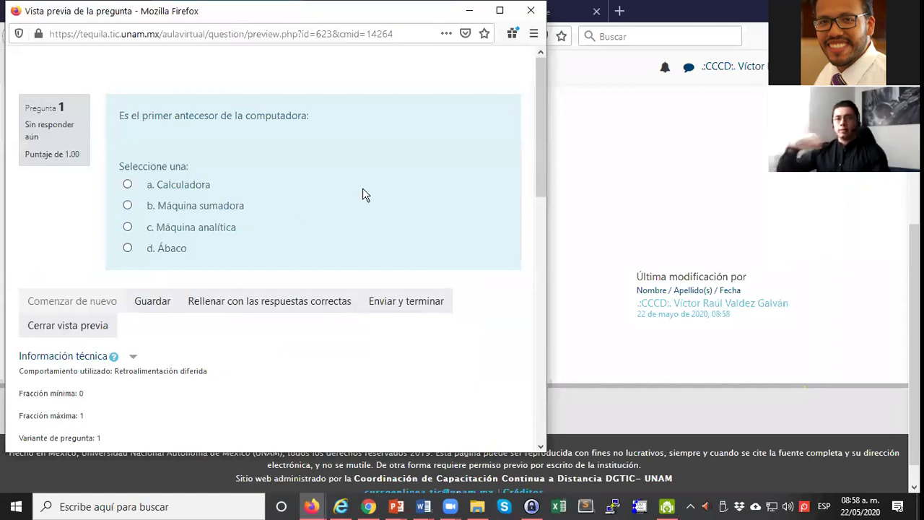
Answer the previewed question with "Calculadora", submit and finish it, and inspect the feedback shown below the options
left_click(176, 190)
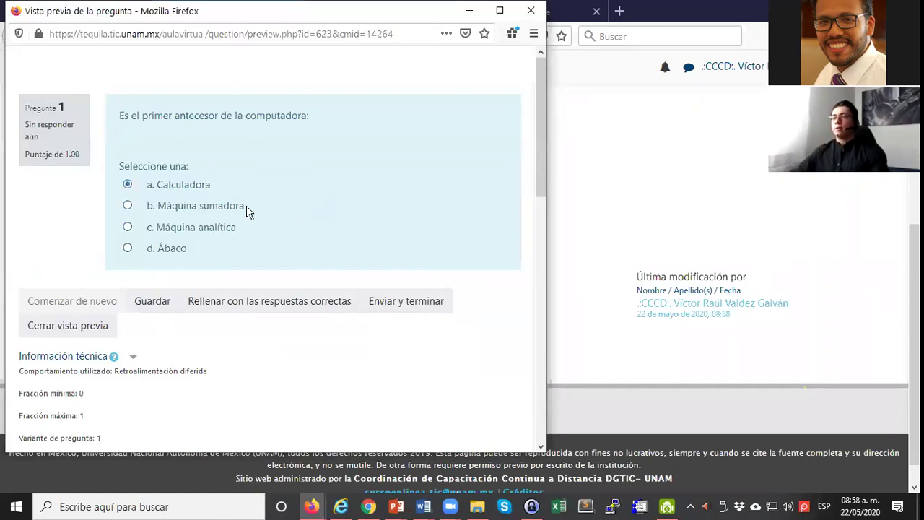
left_click(419, 300)
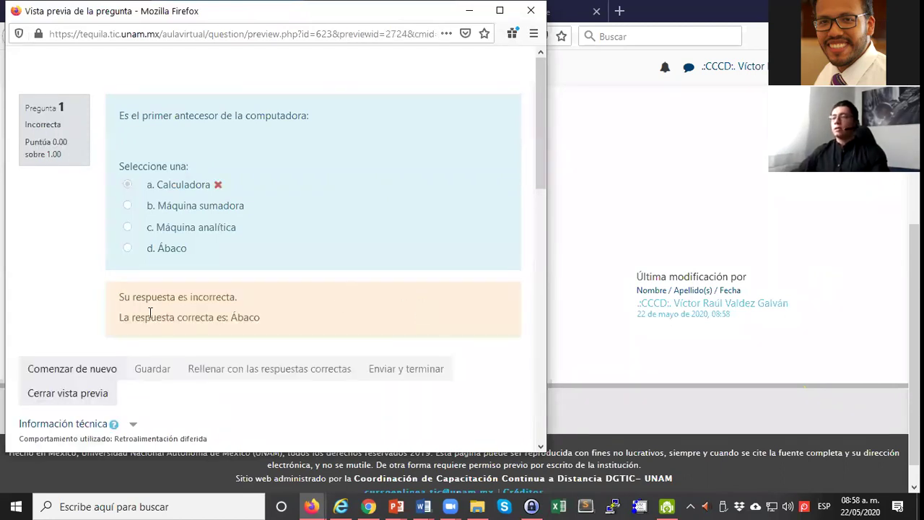
mouse_move(94, 310)
left_mouse_down()
mouse_move(303, 303)
mouse_move(96, 325)
left_mouse_up()
left_click(183, 318)
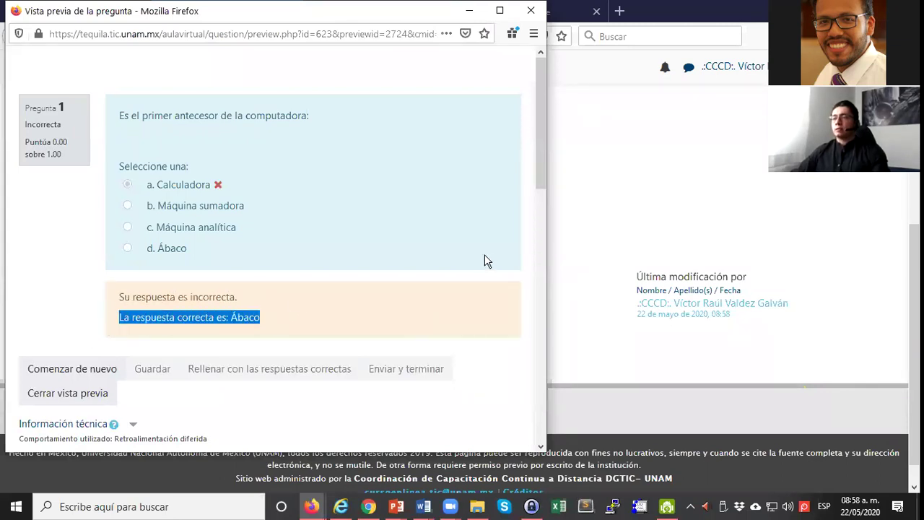
Examine the question preview's technical information and display options, and close the preview
left_click(408, 275)
scroll(303, 320, "down", 3)
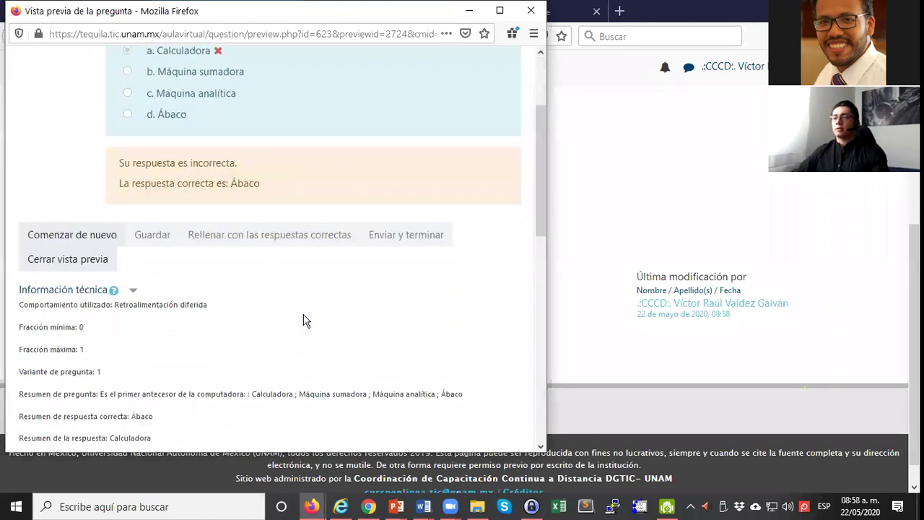
scroll(51, 128, "down", 6)
scroll(52, 127, "down", 3)
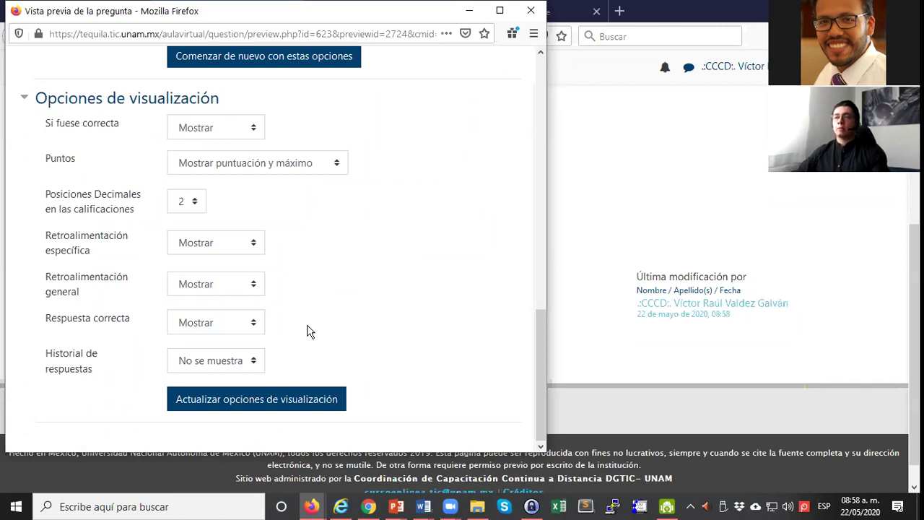
scroll(307, 330, "up", 15)
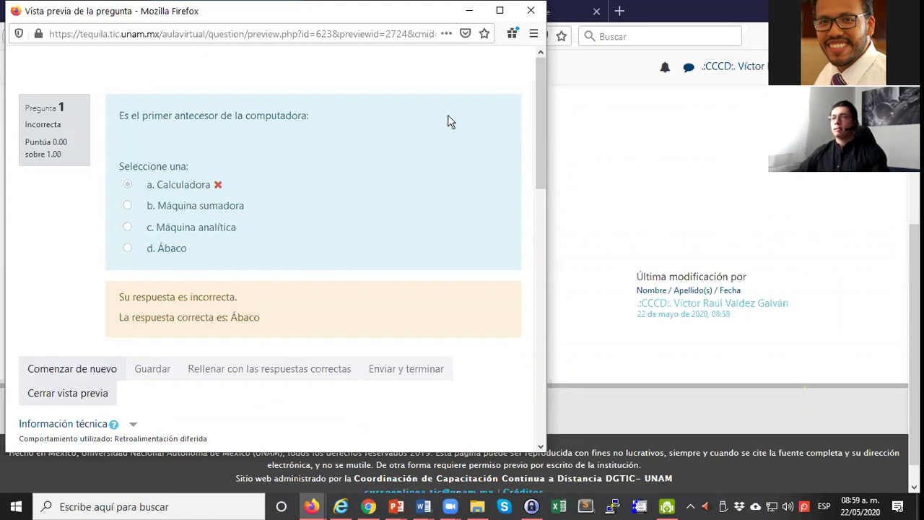
left_click(530, 12)
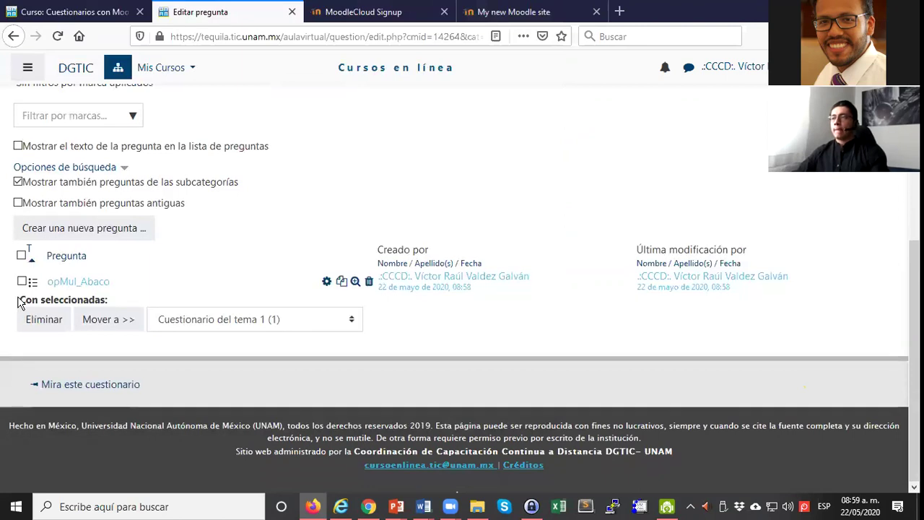
Select the opMul_Abaco question in the question bank and examine the categories it can be moved to
left_click(23, 281)
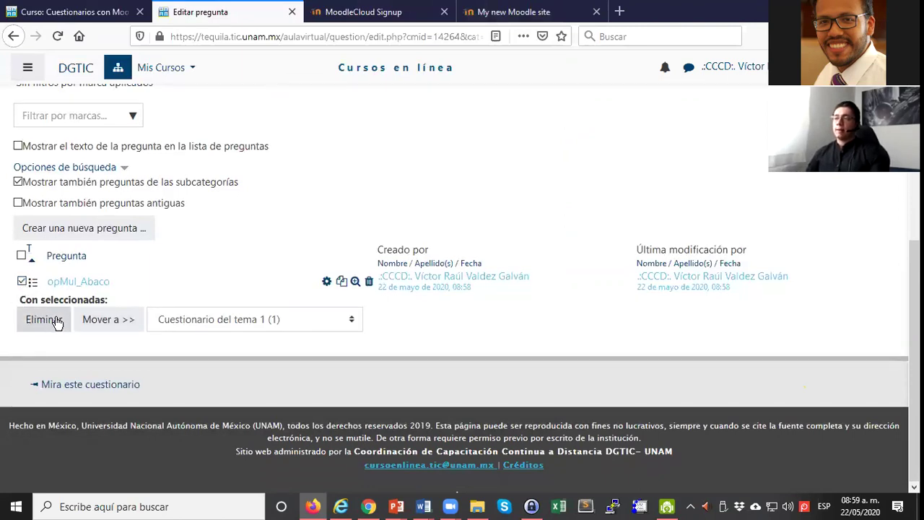
left_click(212, 318)
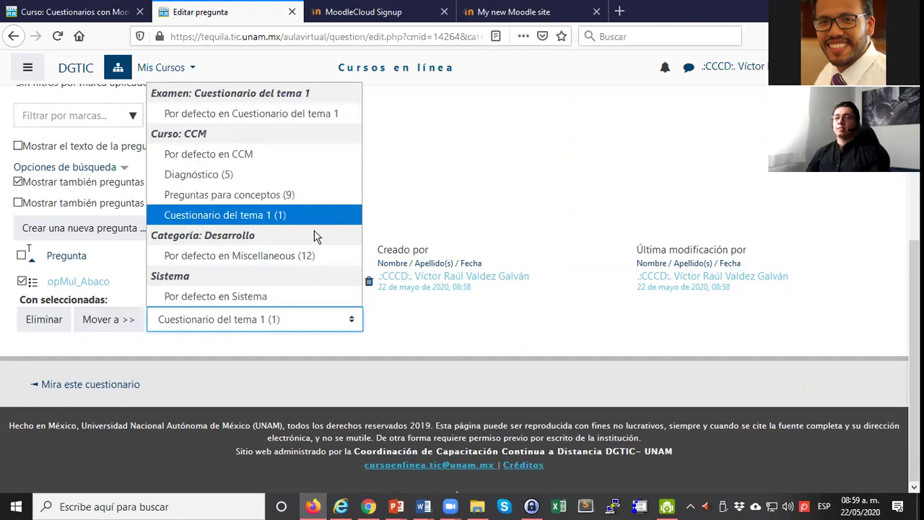
left_click(449, 319)
Leave the question bank and return to the main page of "Cuestionario del tema 1"
scroll(433, 309, "up", 2)
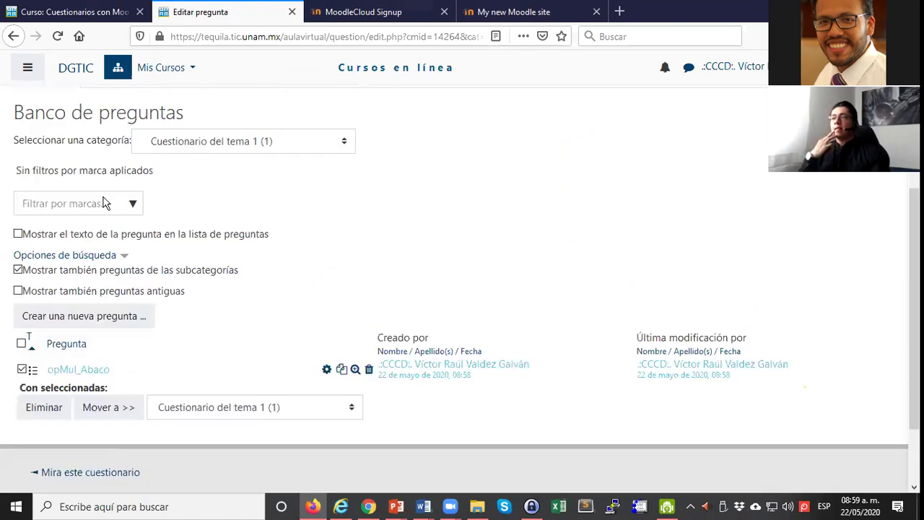
scroll(79, 170, "up", 1)
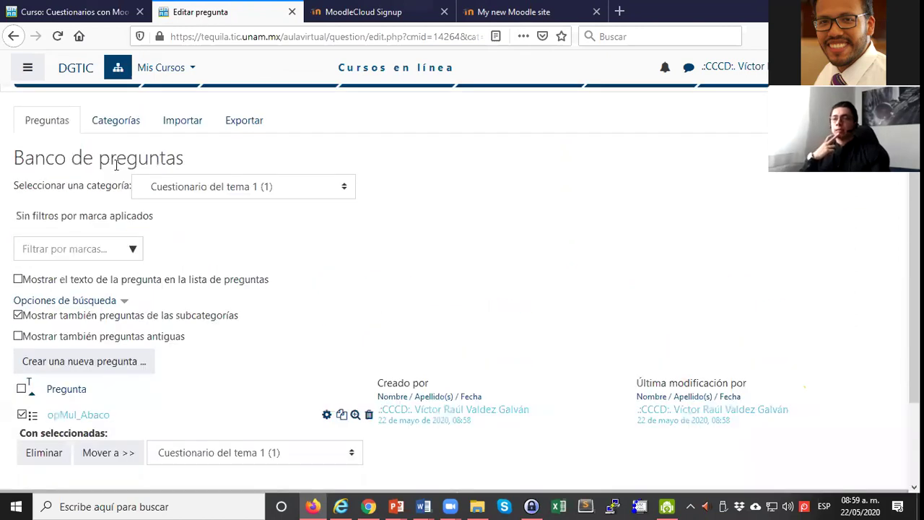
scroll(245, 214, "up", 1)
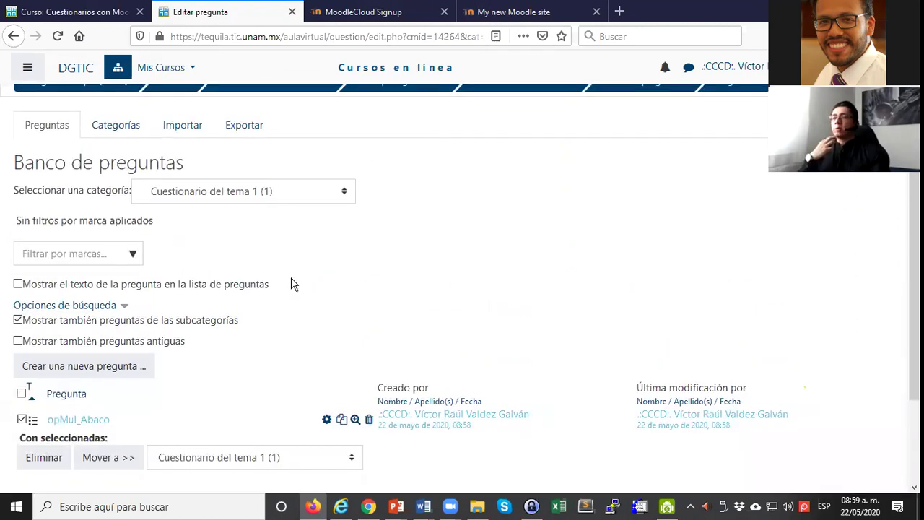
scroll(594, 293, "up", 1)
scroll(650, 286, "up", 2)
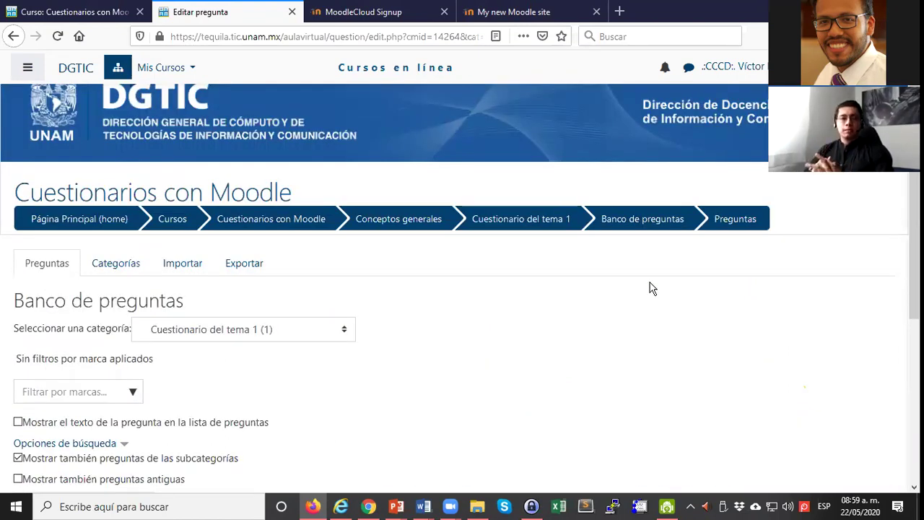
left_click(530, 228)
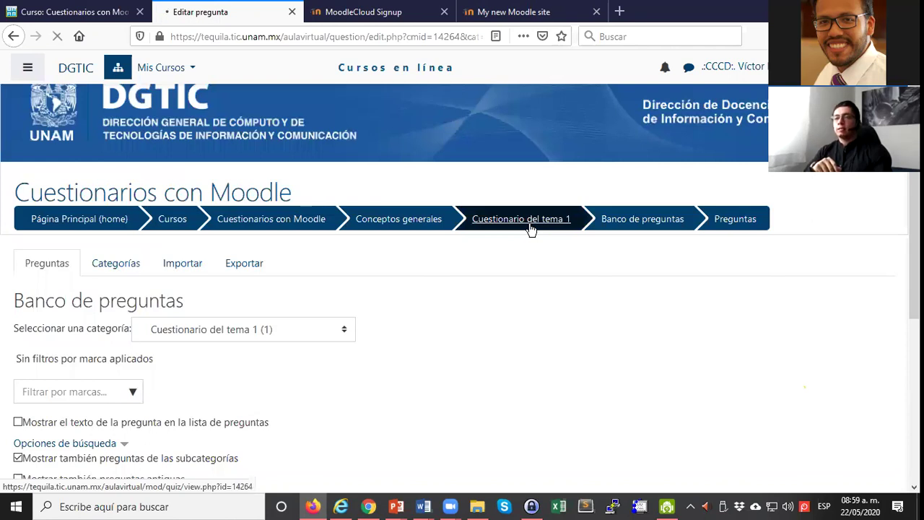
Examine the quiz page's introduction, permitted attempts, time limit, grading method and available editing options
scroll(531, 230, "down", 2)
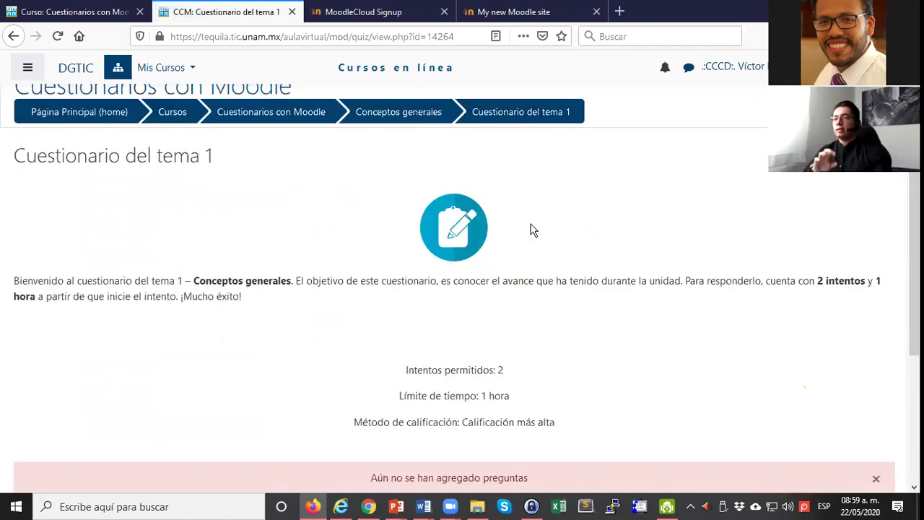
scroll(505, 433, "down", 1)
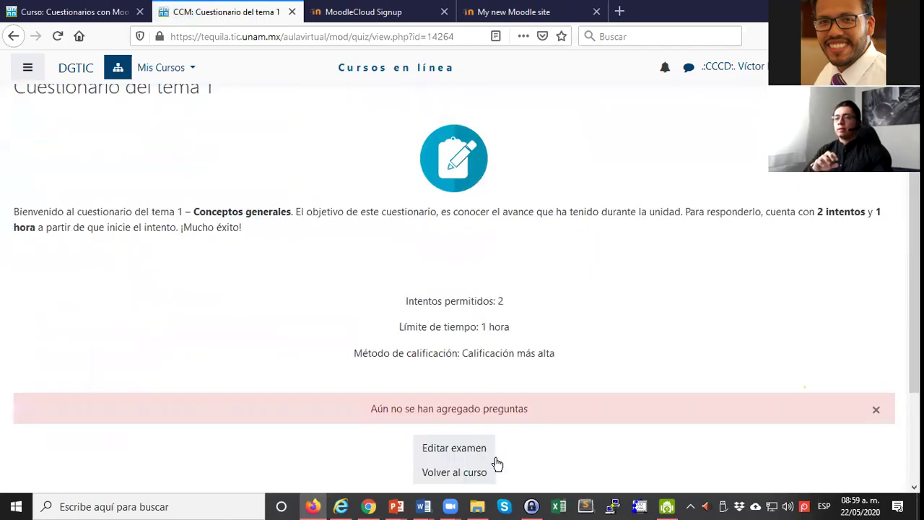
scroll(494, 404, "down", 1)
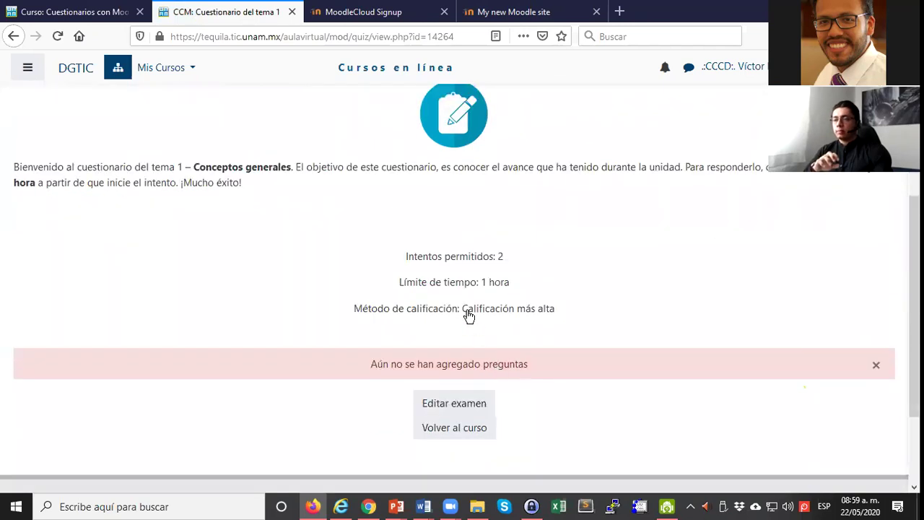
scroll(468, 312, "down", 2)
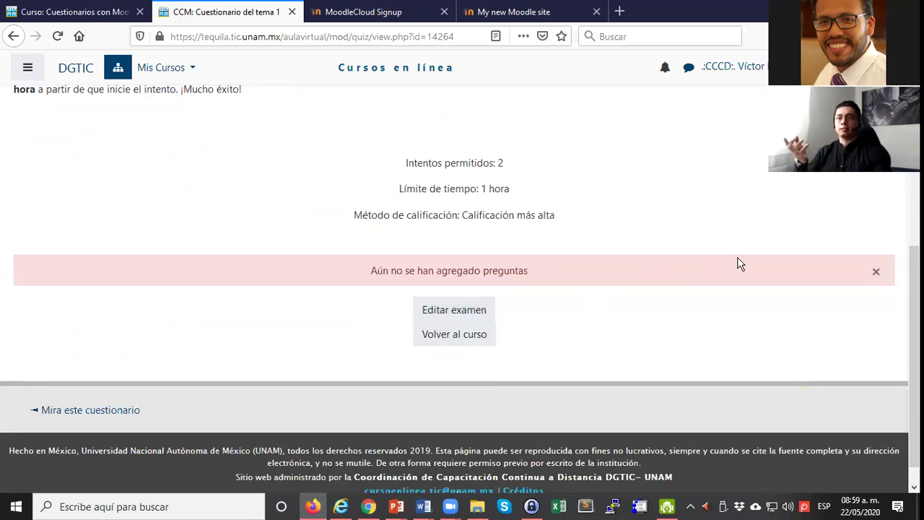
scroll(738, 264, "up", 1)
scroll(794, 296, "up", 2)
scroll(845, 303, "up", 5)
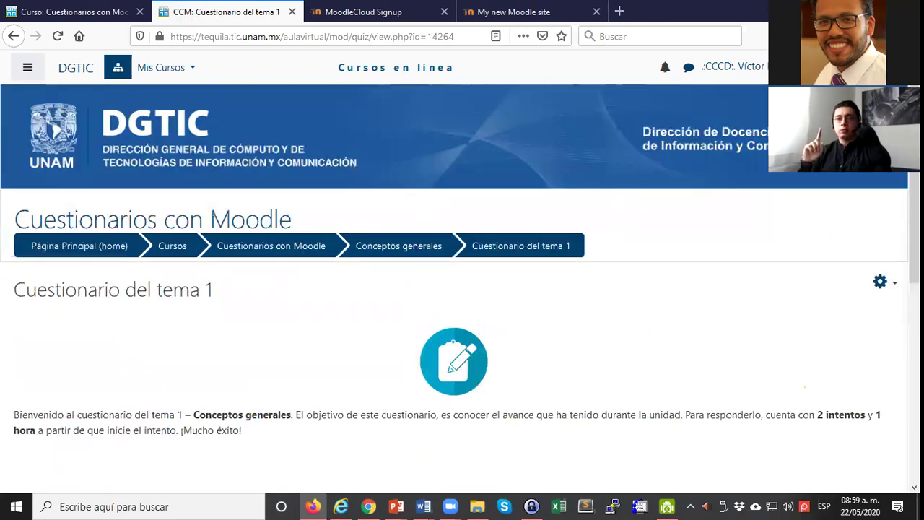
scroll(850, 282, "down", 3)
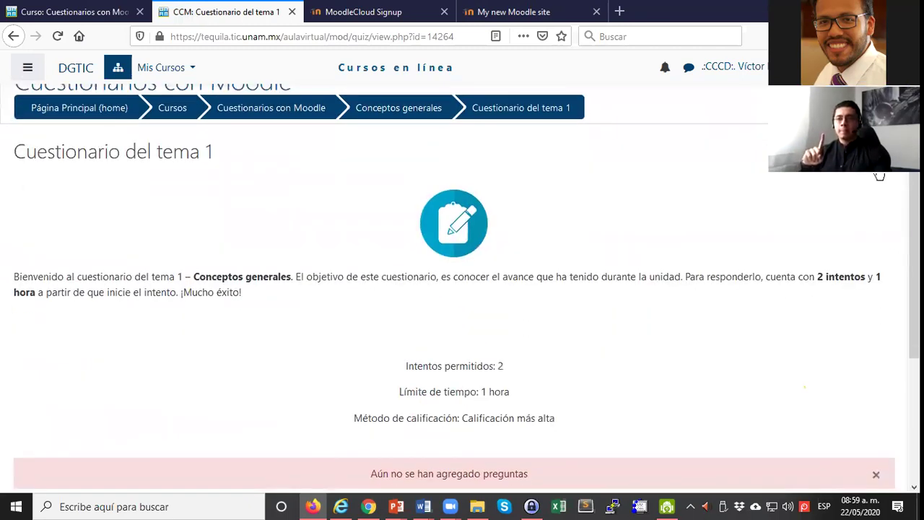
Open the quiz's question editing page and save a maximum grade of 100
left_click(886, 153)
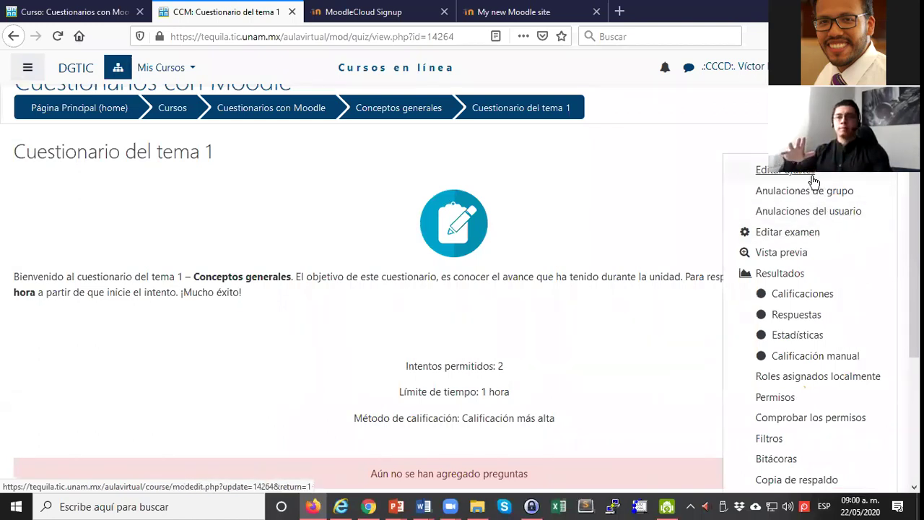
left_click(803, 234)
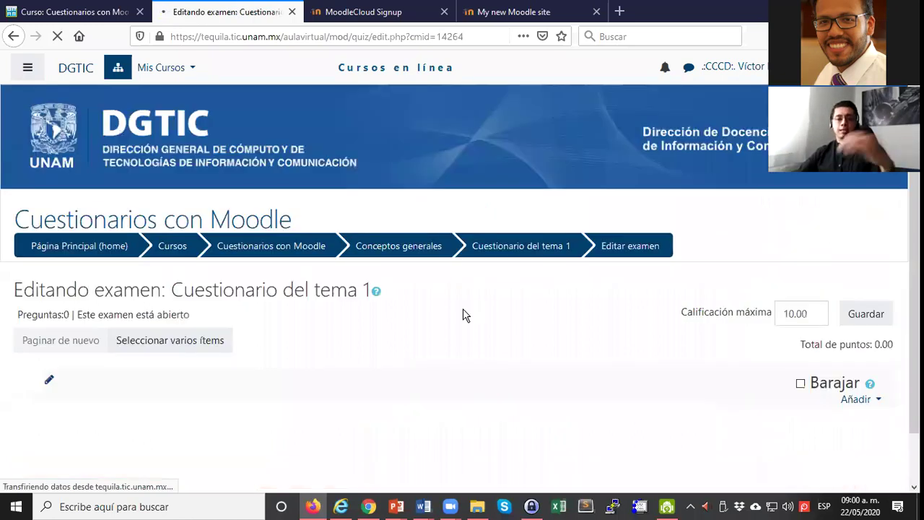
scroll(466, 314, "down", 2)
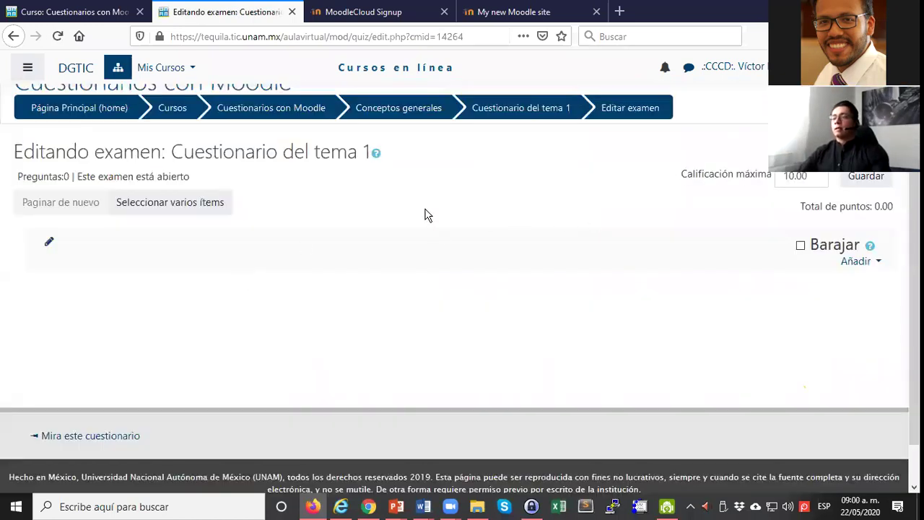
left_click(753, 173)
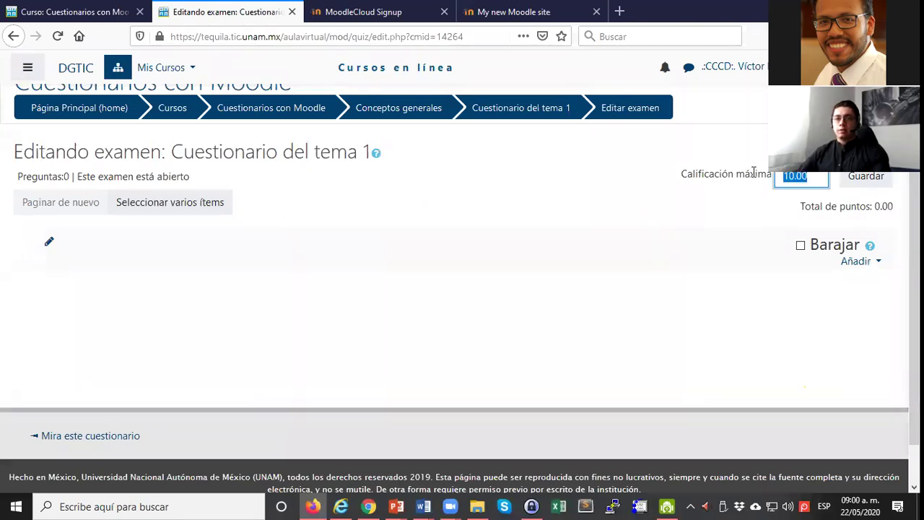
type("100")
left_click(865, 176)
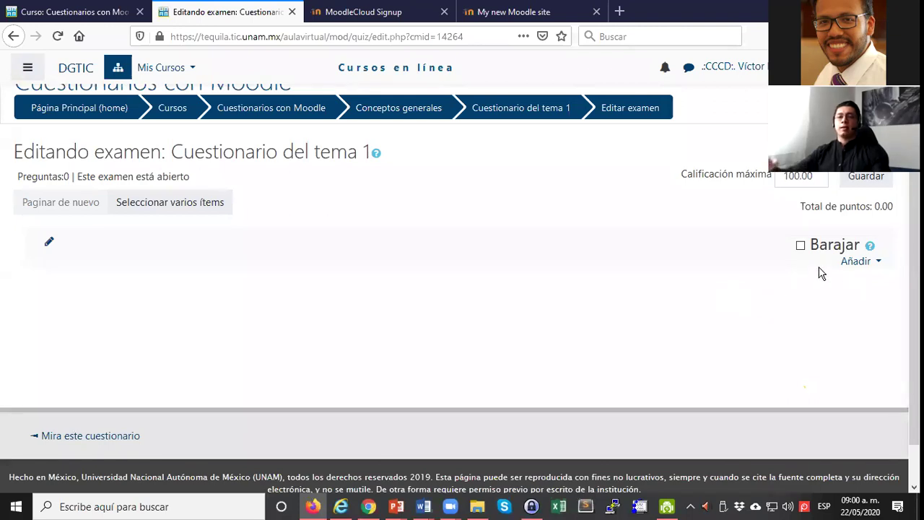
Add the opMul_Abaco question to the quiz from the question bank category "Cuestionario del tema 1"
left_click(878, 264)
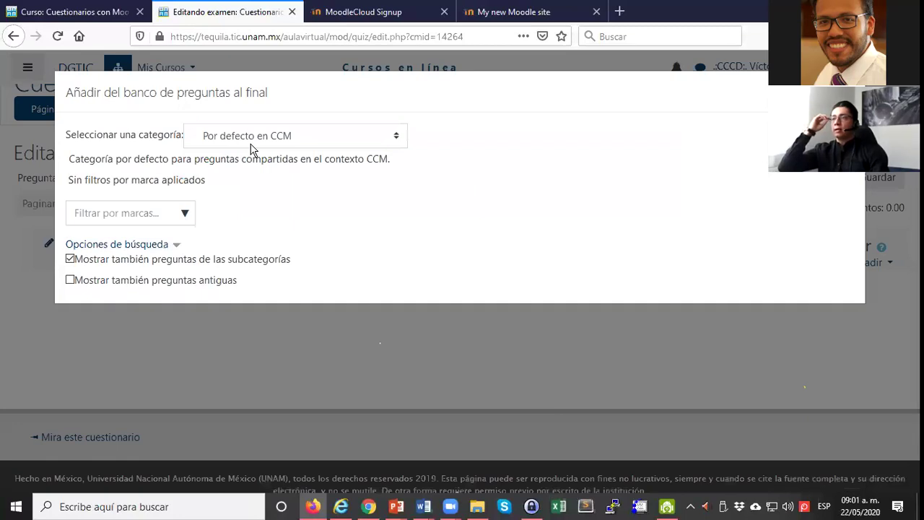
left_click(250, 145)
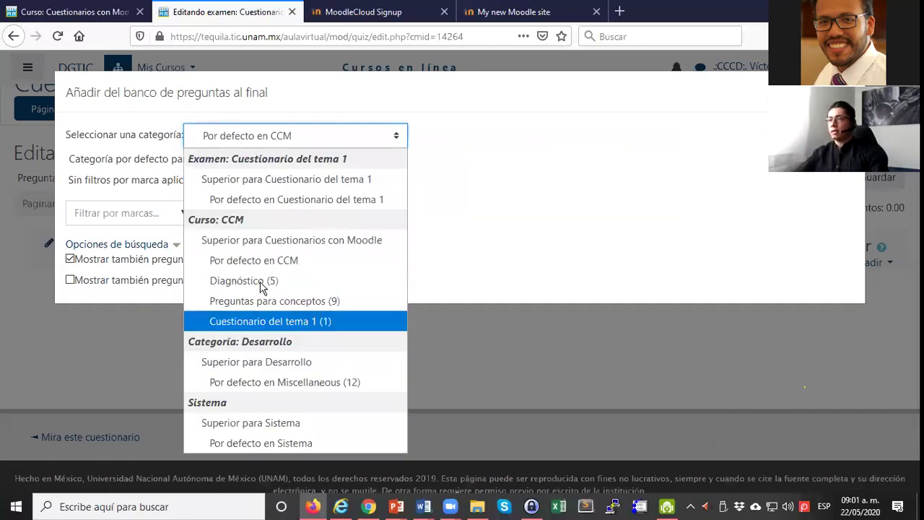
left_click(282, 322)
left_click(89, 307)
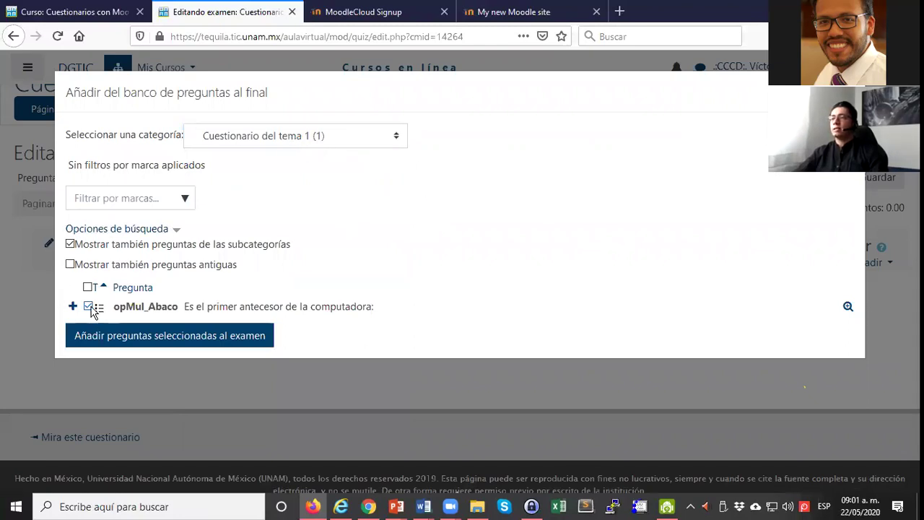
left_click(175, 336)
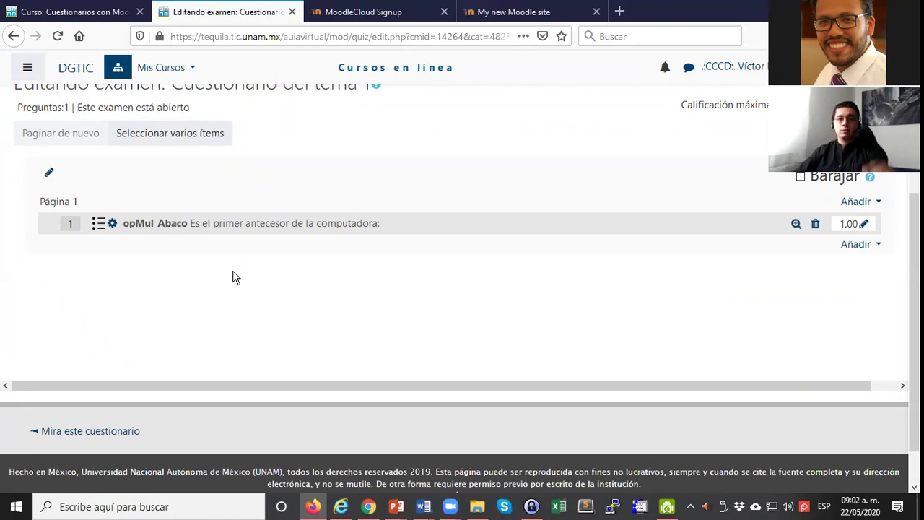
Add ArrMar_EqCom, Numerica_AlanTuring and ResCorta_Hardware from the bank category "Preguntas para conceptos" to page 1, and review the quiz's question list
left_click(865, 203)
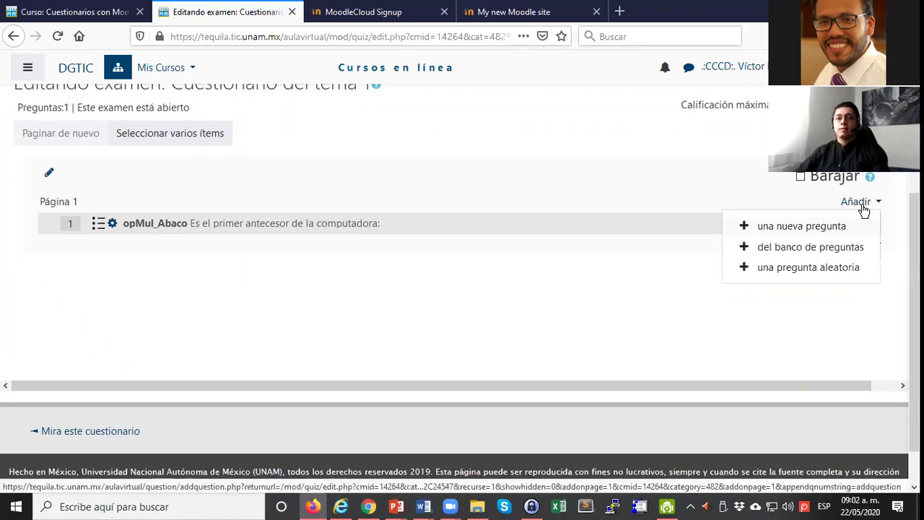
left_click(797, 247)
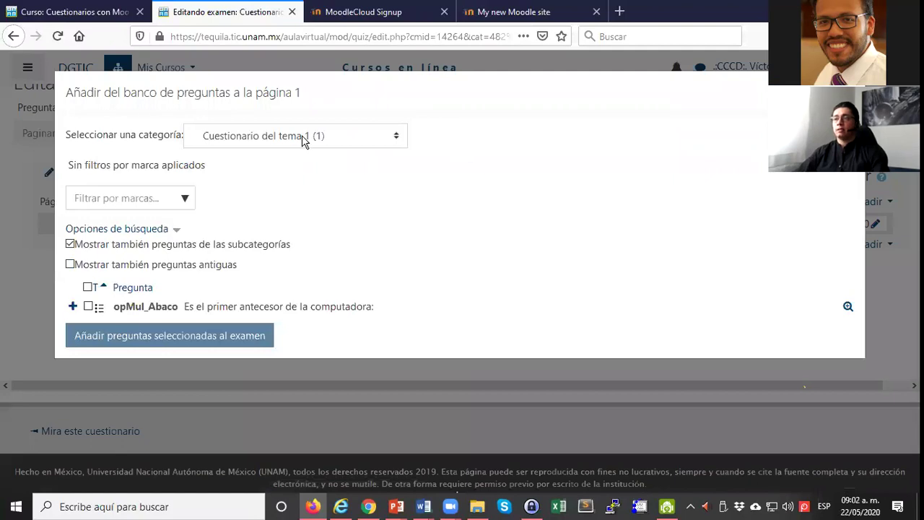
left_click(305, 138)
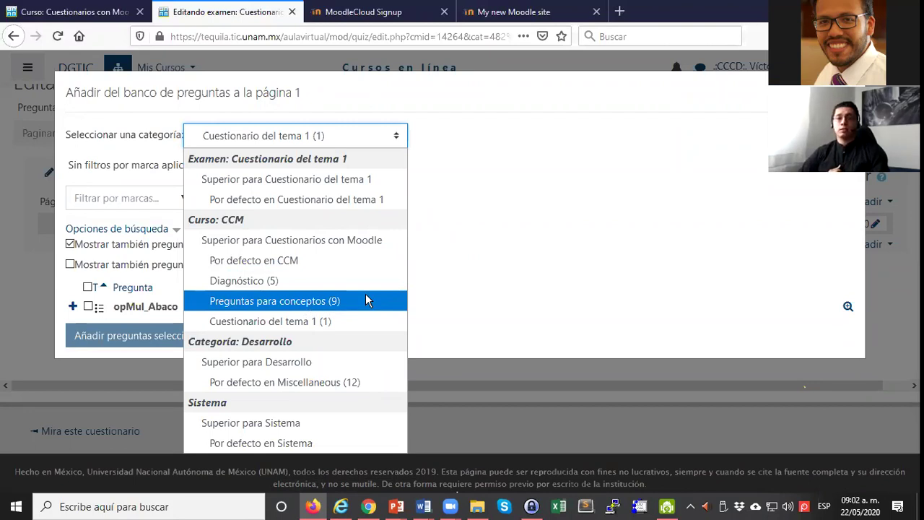
left_click(326, 301)
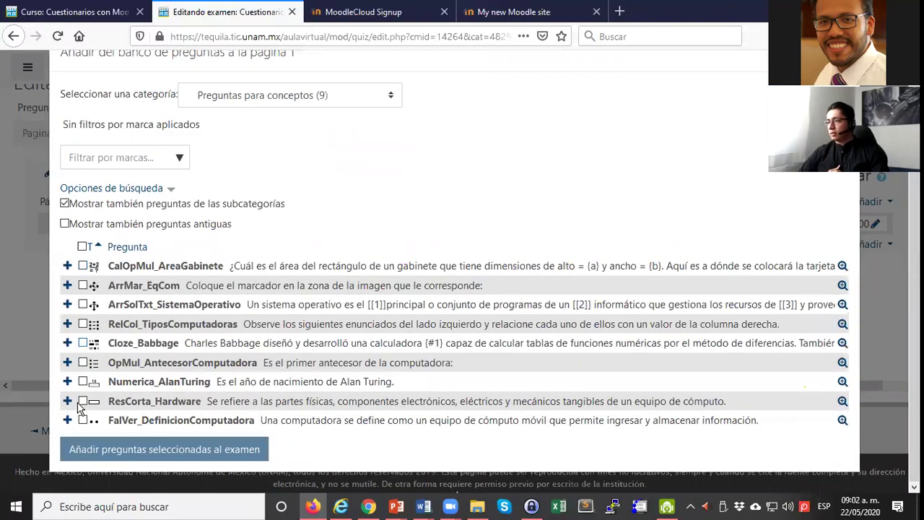
left_click(82, 402)
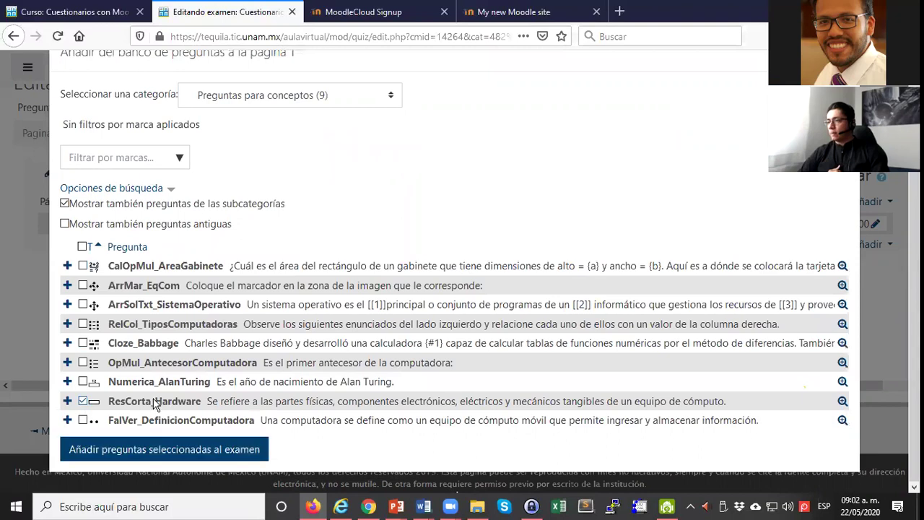
left_click(82, 382)
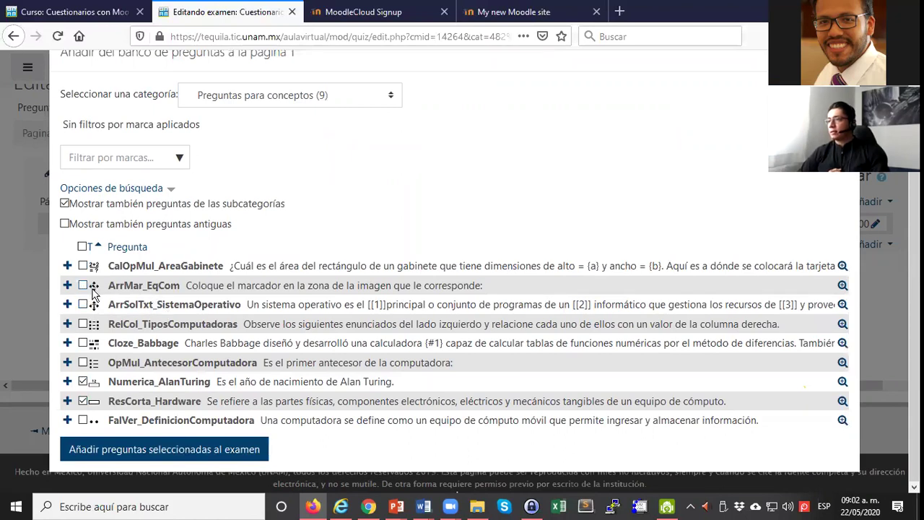
left_click(171, 450)
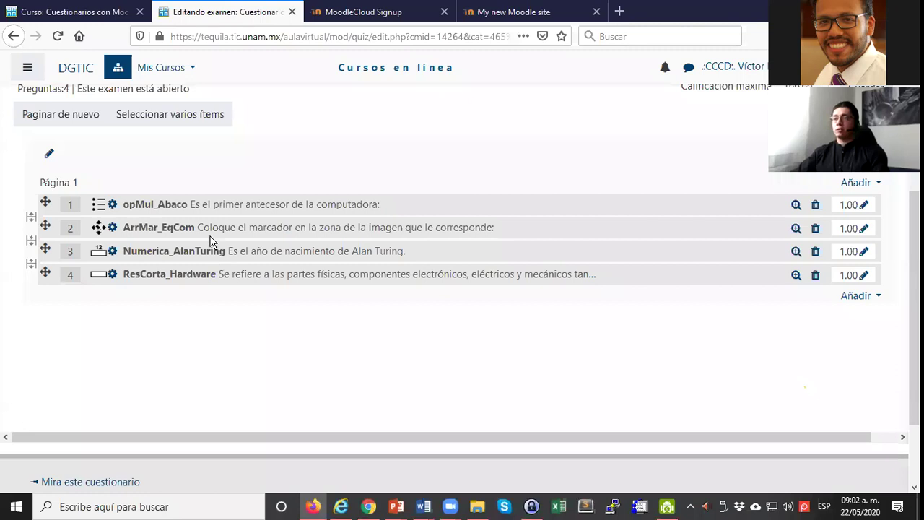
left_click_drag(222, 267, 166, 200)
left_click(168, 150)
left_click(280, 180)
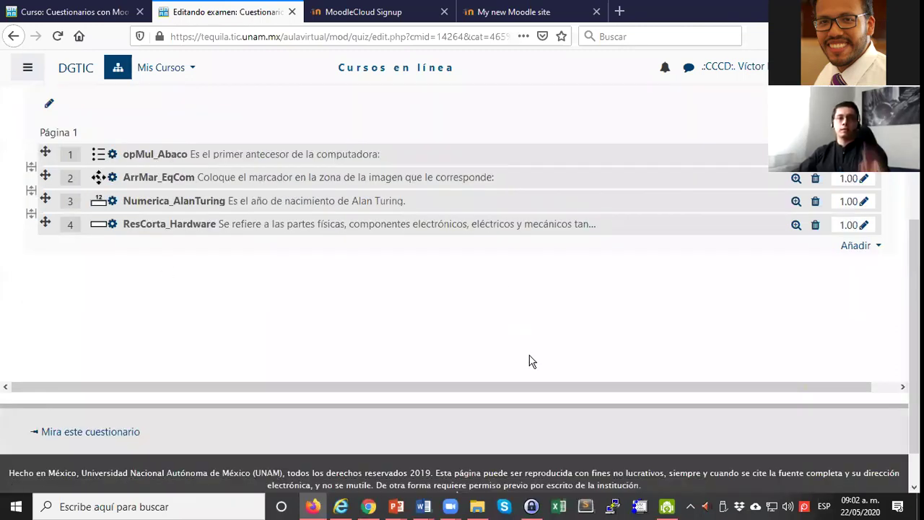
scroll(528, 359, "up", 2)
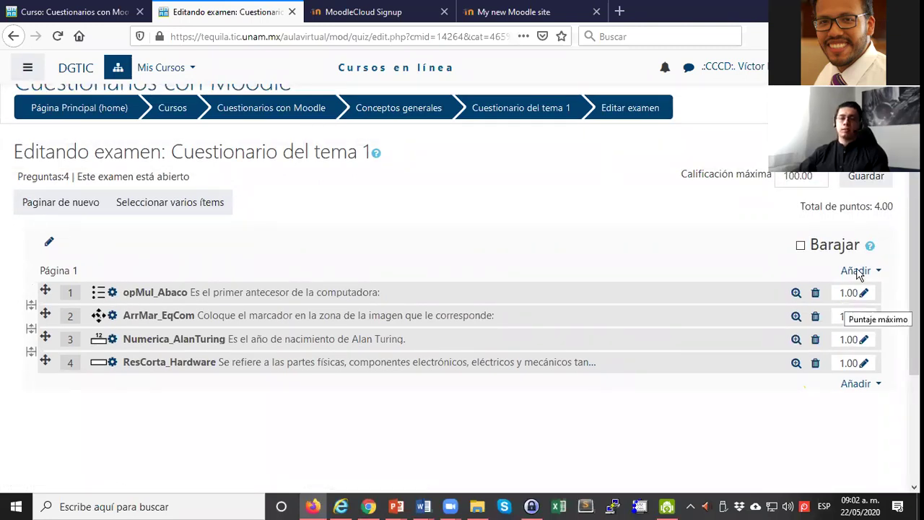
Check the quiz's total points and turn on question shuffling (Barajar) for the section
left_click_drag(896, 206, 874, 207)
left_click(893, 207)
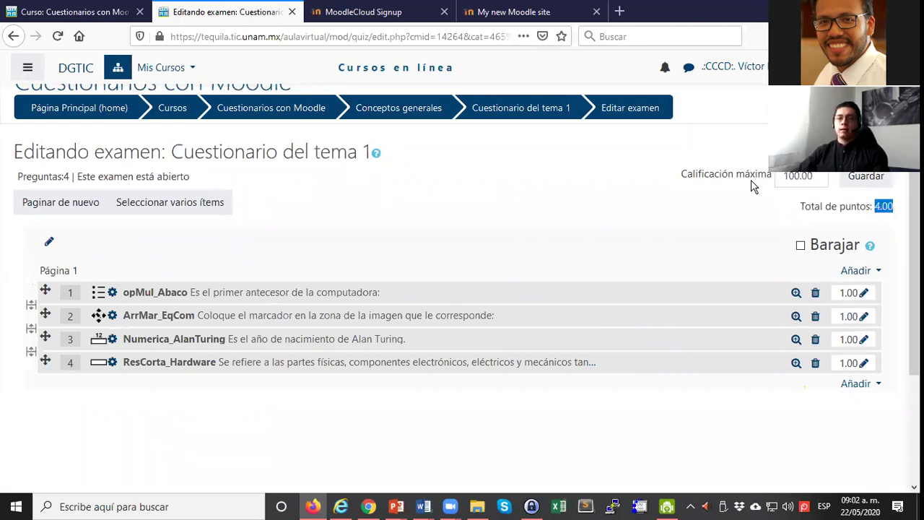
left_click(887, 210)
left_click_drag(894, 208, 871, 207)
left_click(890, 208)
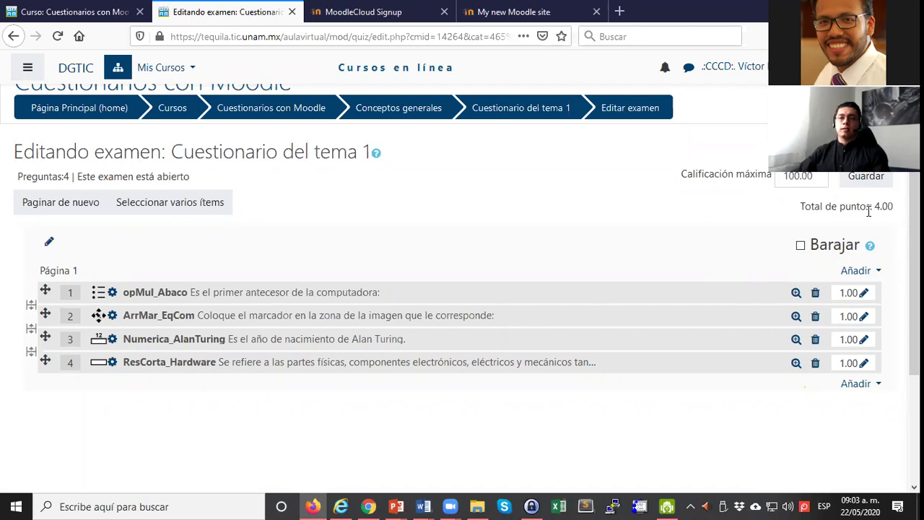
left_click(800, 248)
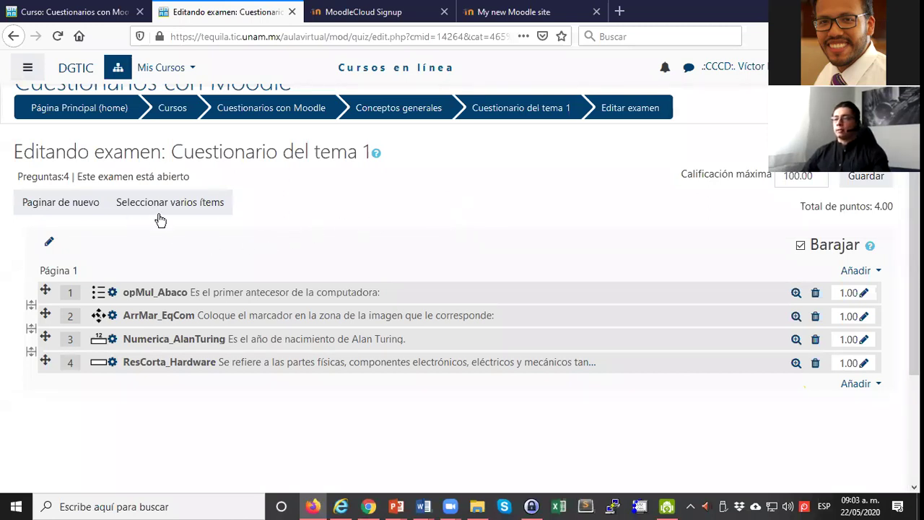
left_click(200, 209)
left_click(46, 362)
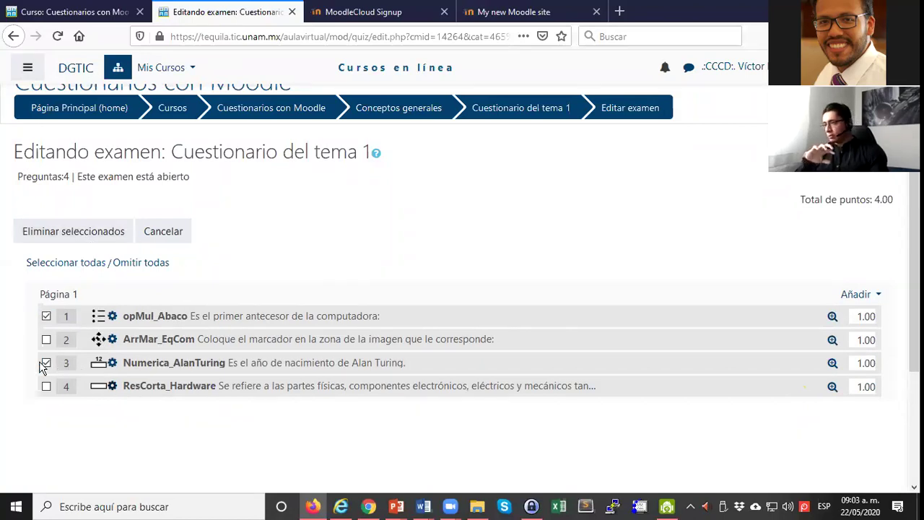
left_click(47, 315)
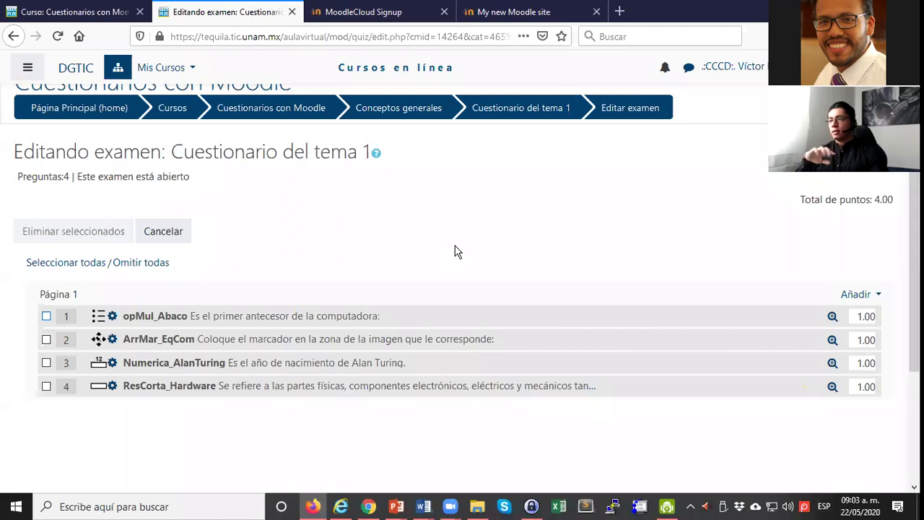
left_click(182, 233)
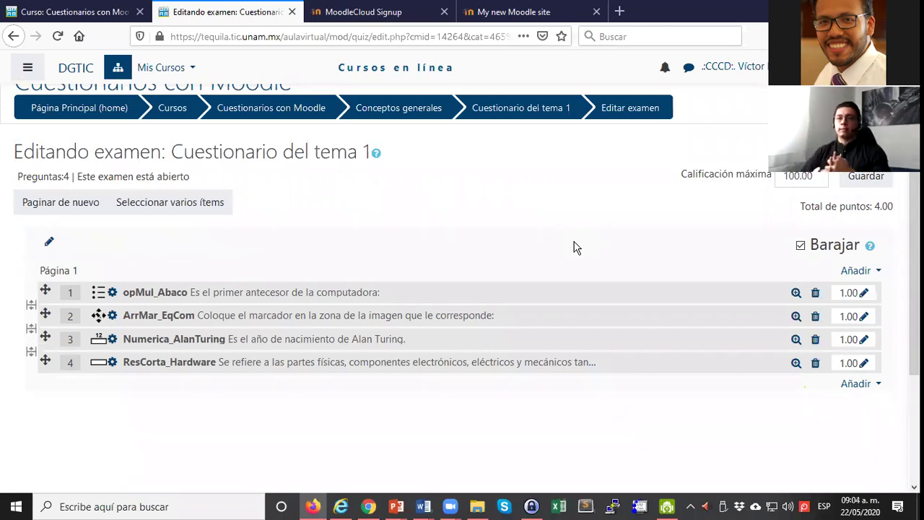
Save the quiz's maximum grade, and switch to Chrome to reload the course's Conceptos generales section
left_click(877, 184)
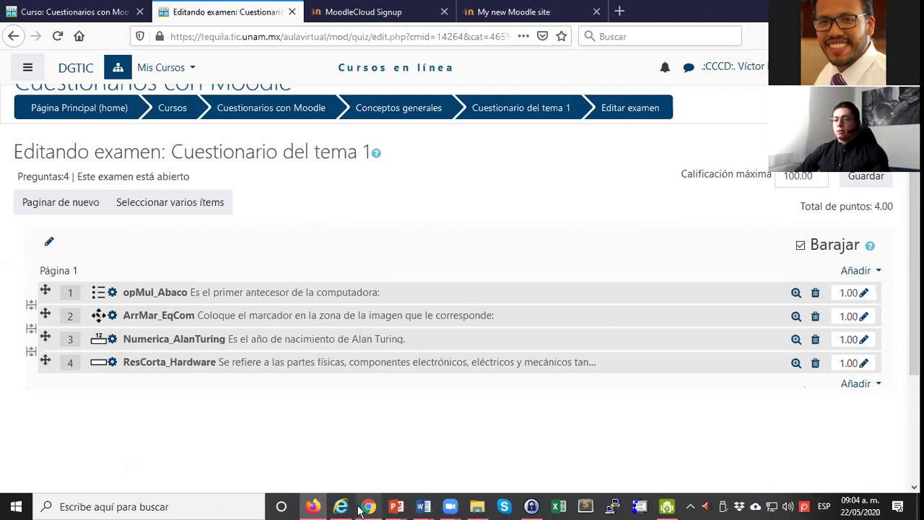
mouse_move(363, 507)
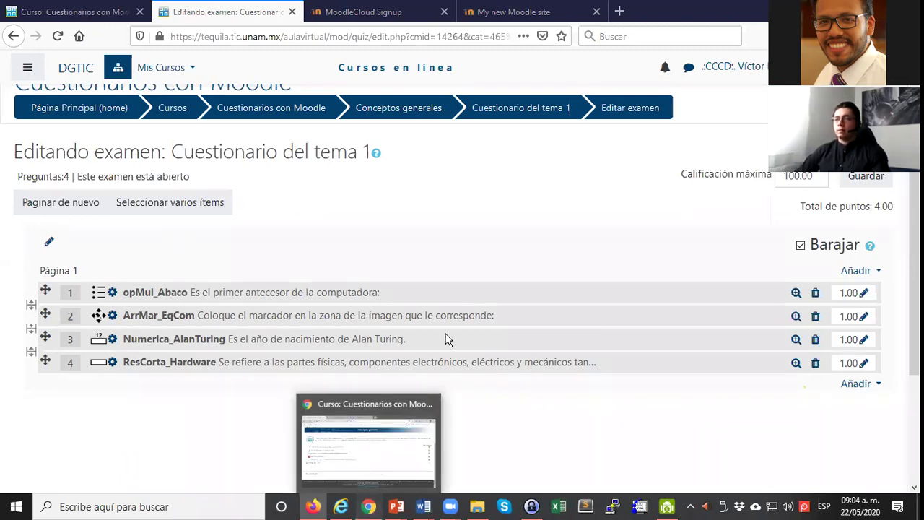
key("alt+Tab")
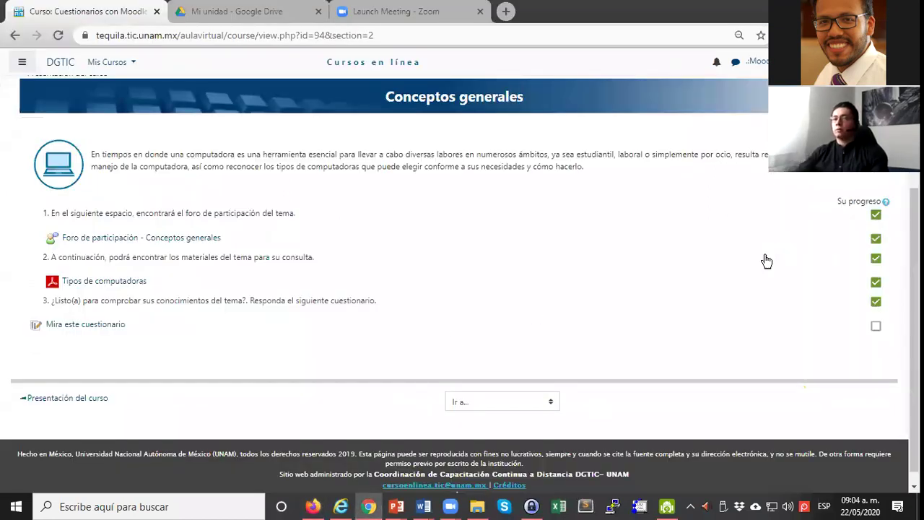
key("F5")
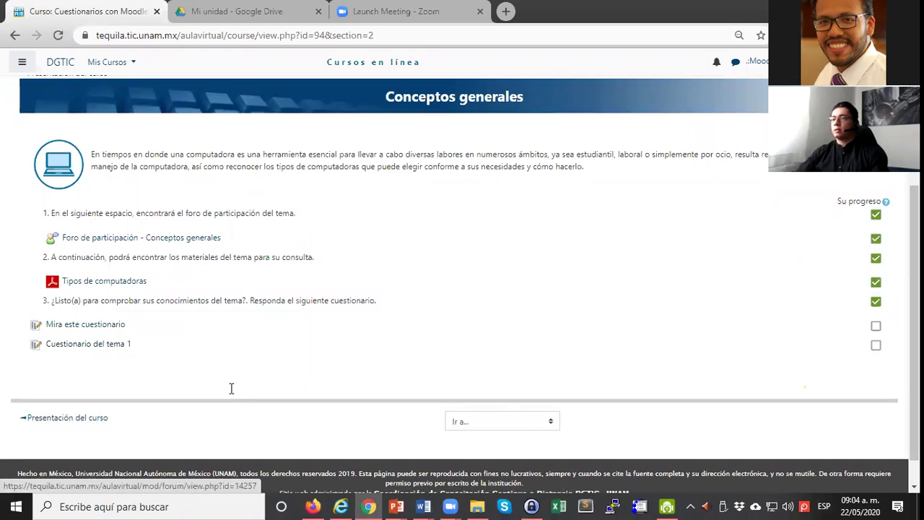
Open Cuestionario del tema 1 as the student and start a timed attempt
left_click(101, 350)
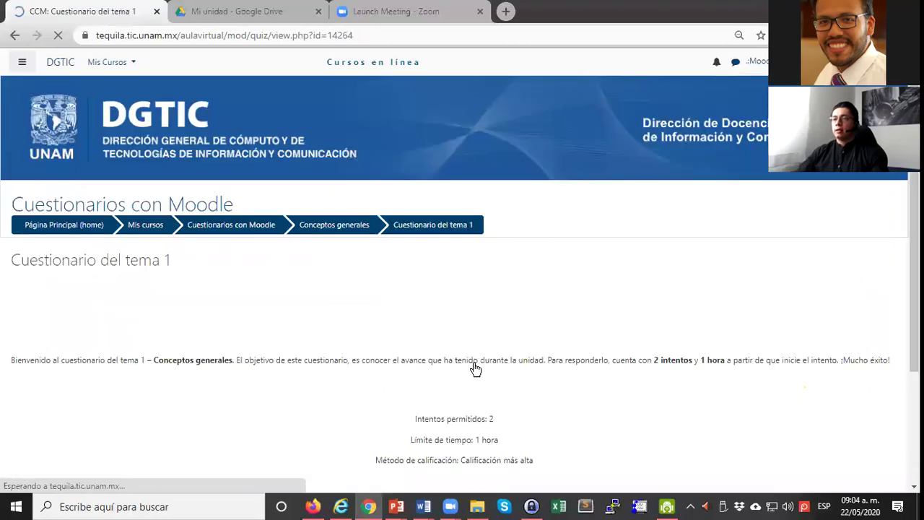
scroll(471, 339, "down", 2)
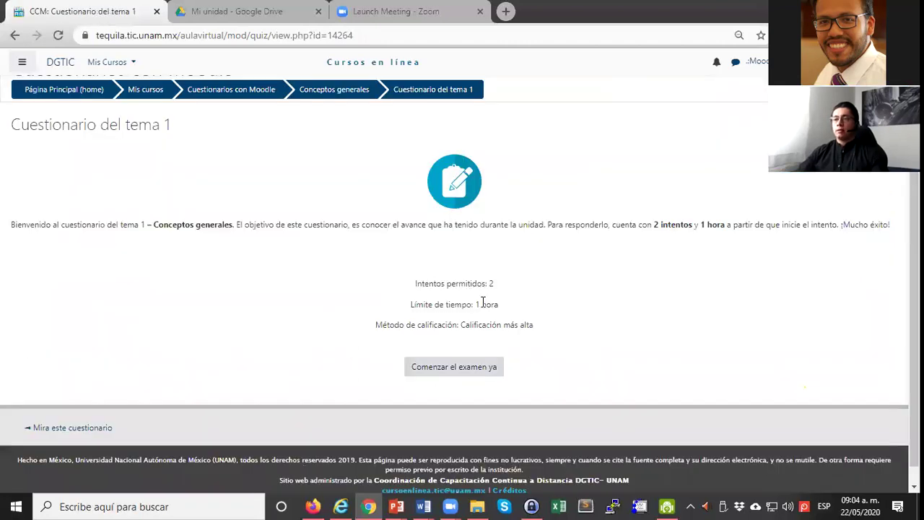
left_click(448, 367)
left_click(408, 333)
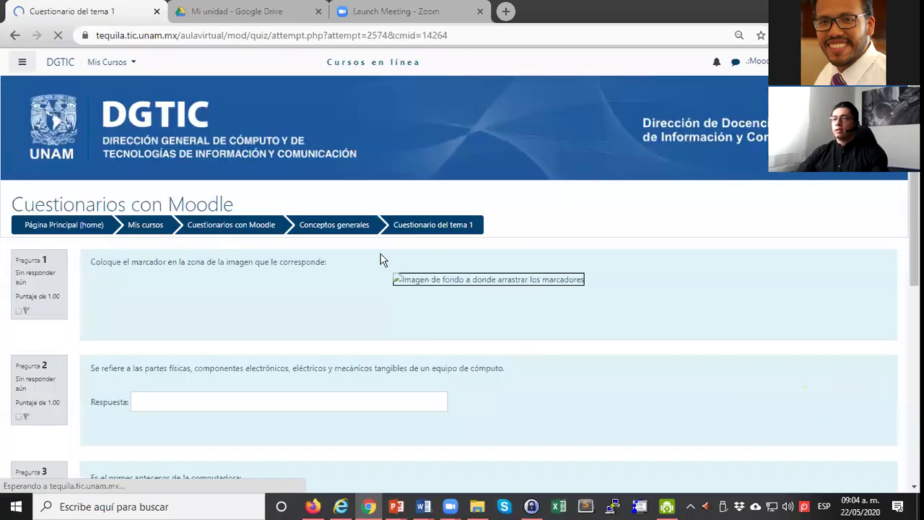
Place the Monitor, Gabinete, Teclado and Ratón markers on their matching parts of the computer image in question 1
scroll(377, 202, "down", 3)
scroll(588, 240, "up", 1)
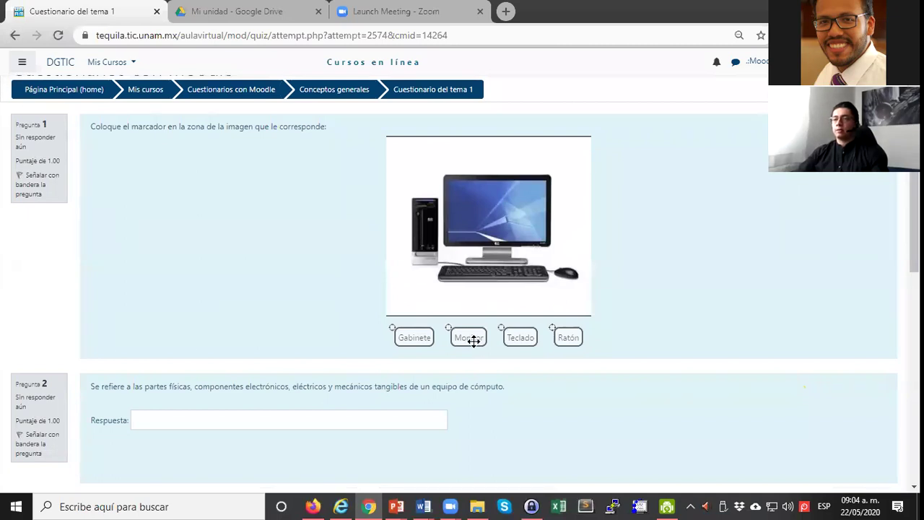
left_click_drag(473, 340, 520, 225)
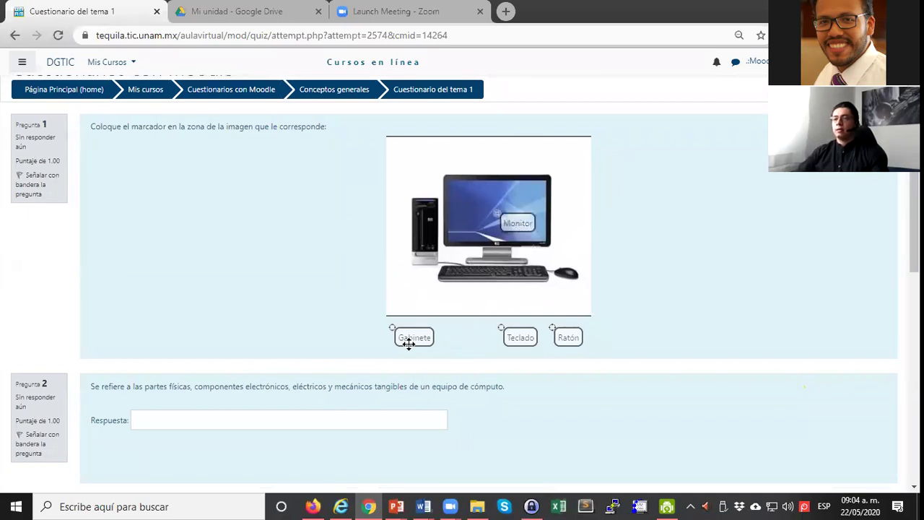
left_click_drag(414, 337, 444, 281)
left_click_drag(436, 240, 439, 238)
left_click_drag(520, 336, 518, 280)
mouse_move(567, 337)
left_mouse_down()
mouse_move(569, 271)
mouse_move(581, 283)
left_mouse_up()
Answer question 2 with "H", question 3 with "Máquina analítica" and question 4 with 1912
scroll(173, 230, "down", 3)
left_click(175, 225)
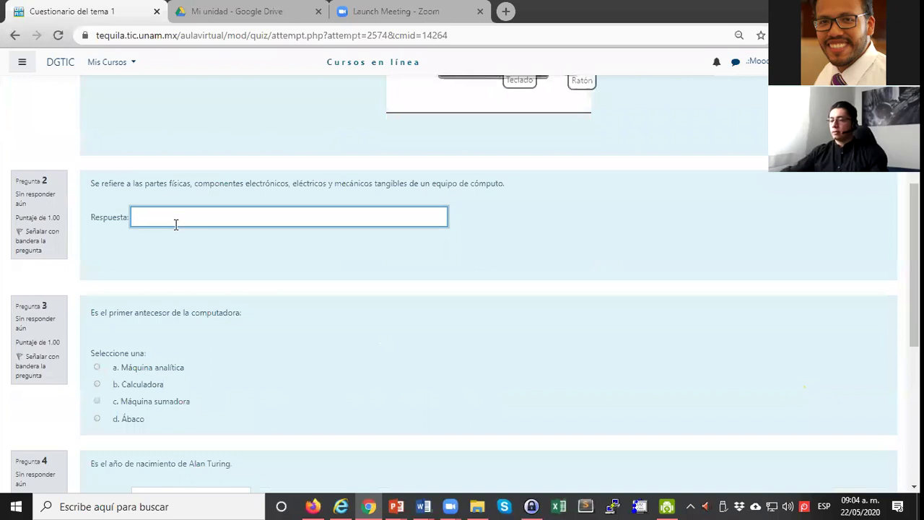
type("H")
left_click(150, 368)
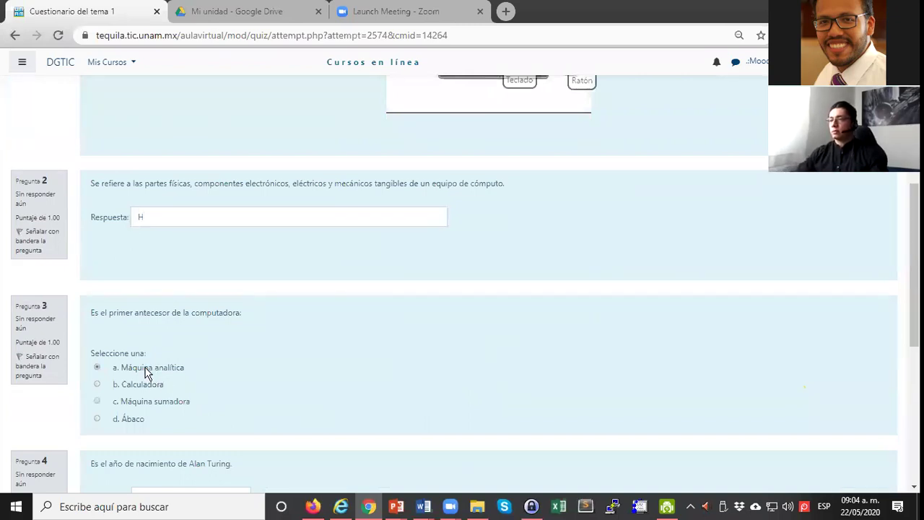
scroll(150, 374, "down", 3)
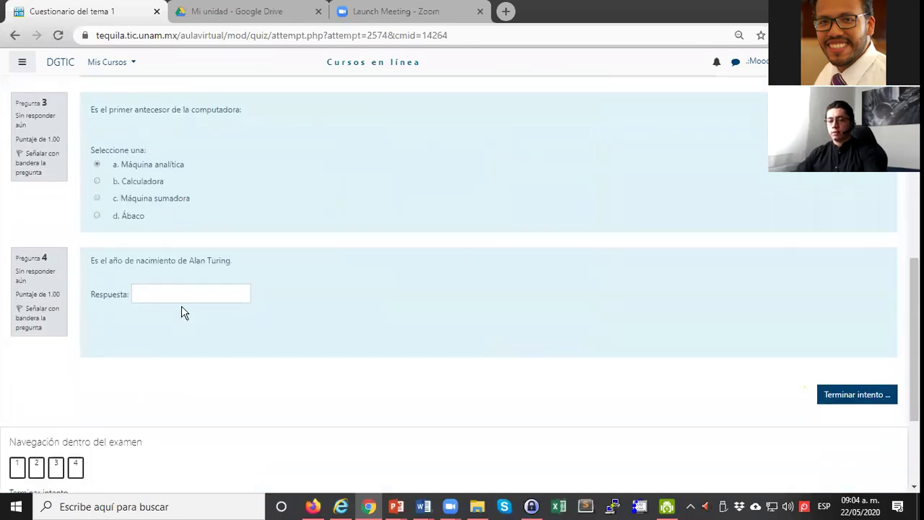
left_click(183, 300)
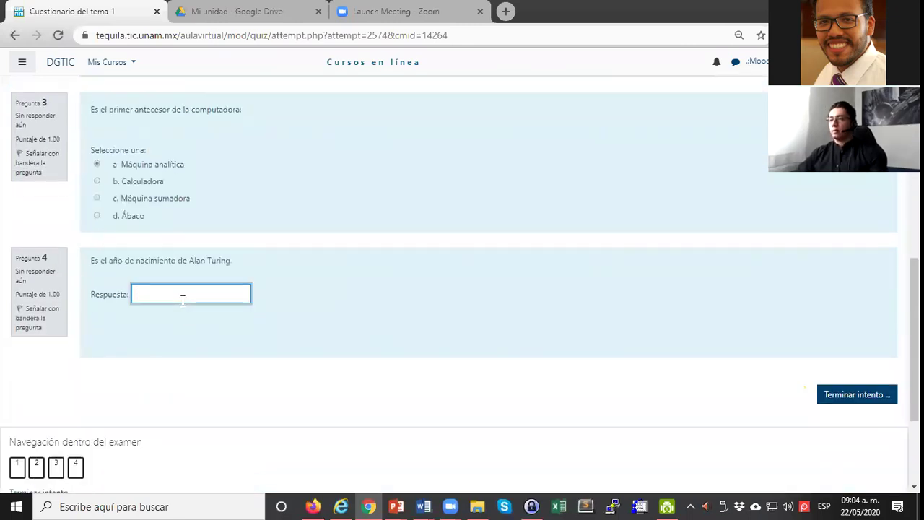
type("1912")
left_click(206, 334)
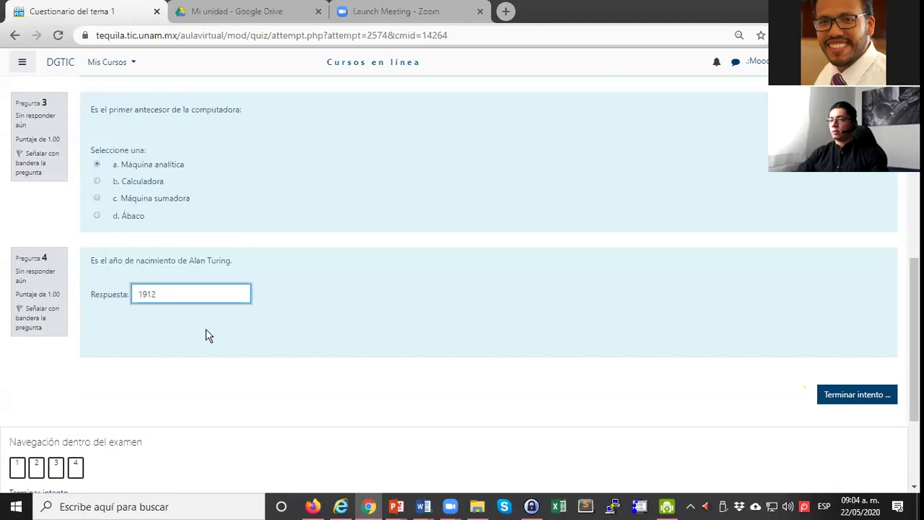
Finish the quiz attempt and submit all answers, confirming the submission
scroll(206, 334, "down", 3)
left_click(868, 230)
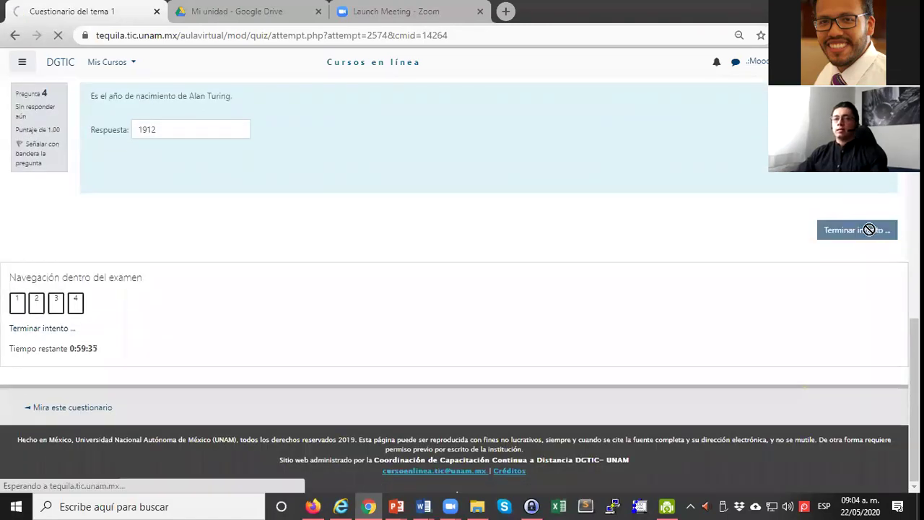
scroll(438, 301, "down", 3)
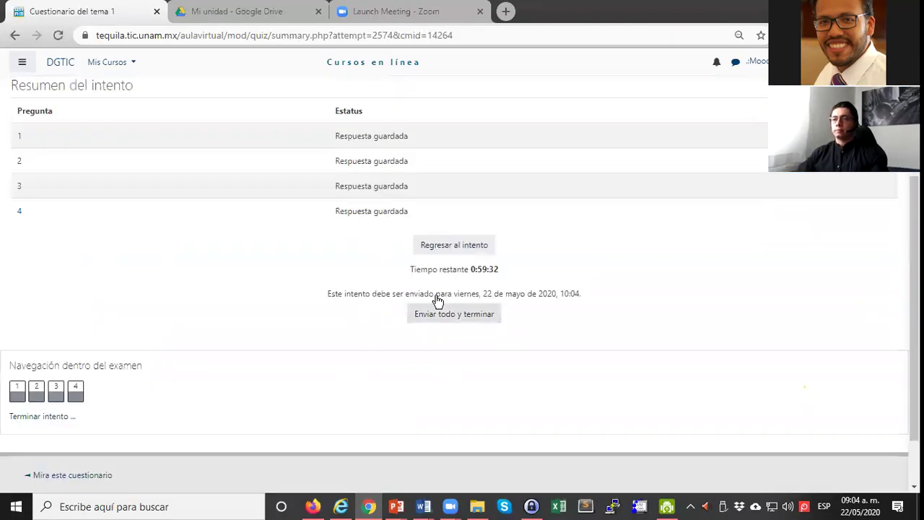
left_click(440, 315)
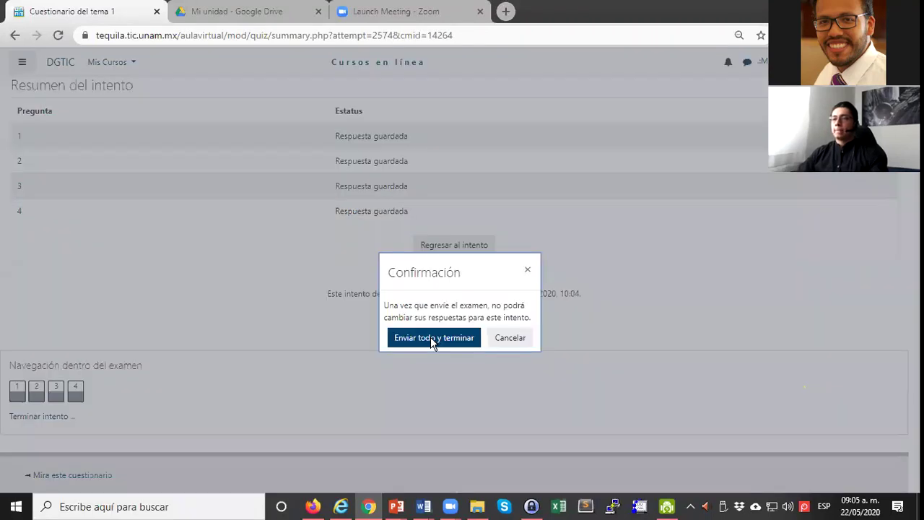
left_click(430, 336)
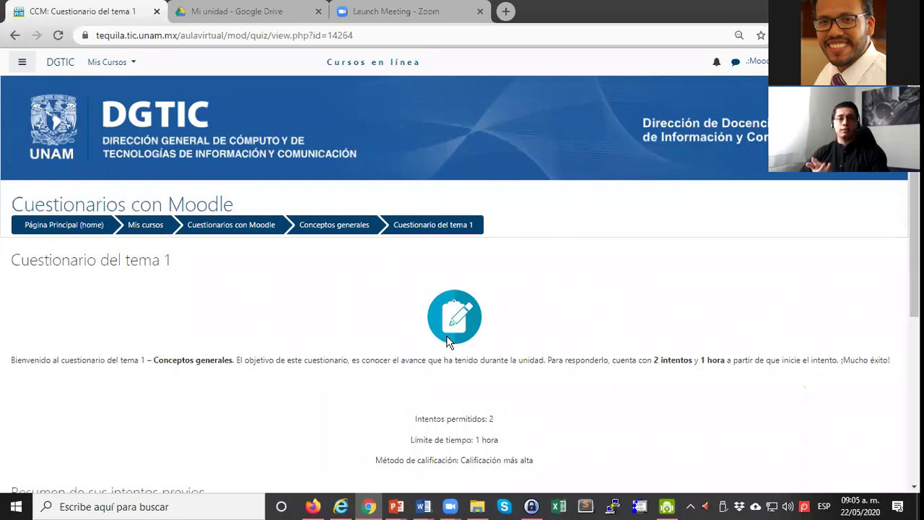
Examine the summary of previous attempts, including the points, grade, review column and highest grade
scroll(448, 341, "down", 1)
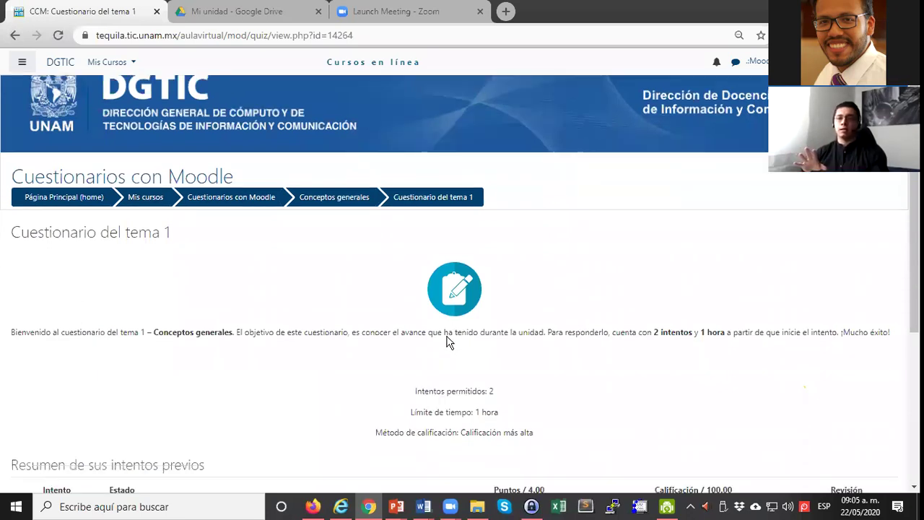
scroll(890, 333, "down", 2)
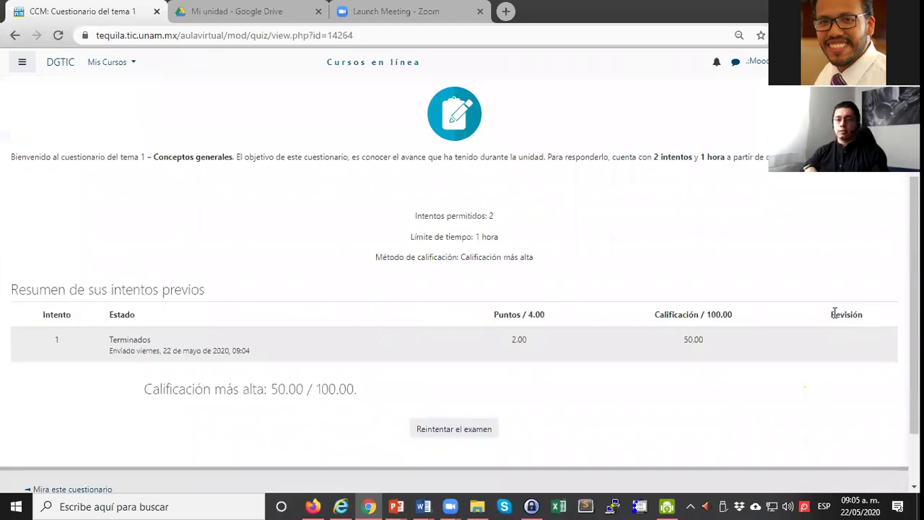
double_click(860, 318)
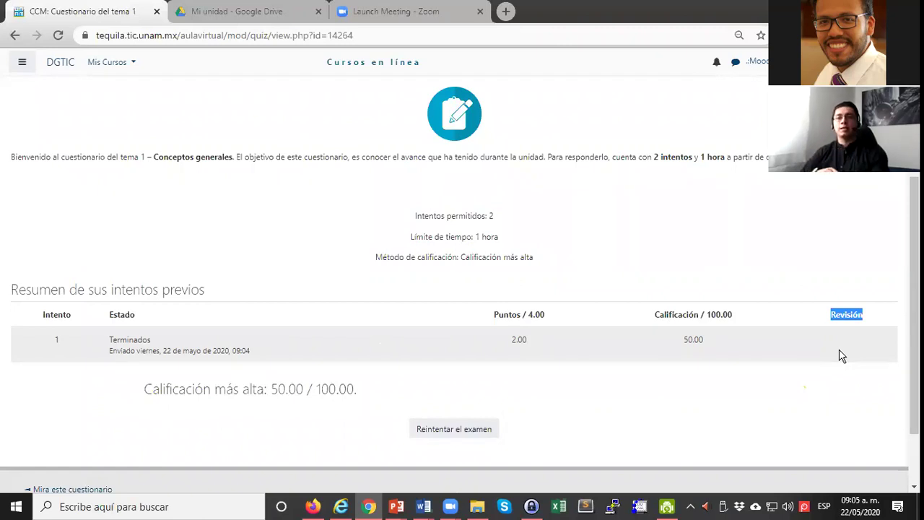
left_click(811, 384)
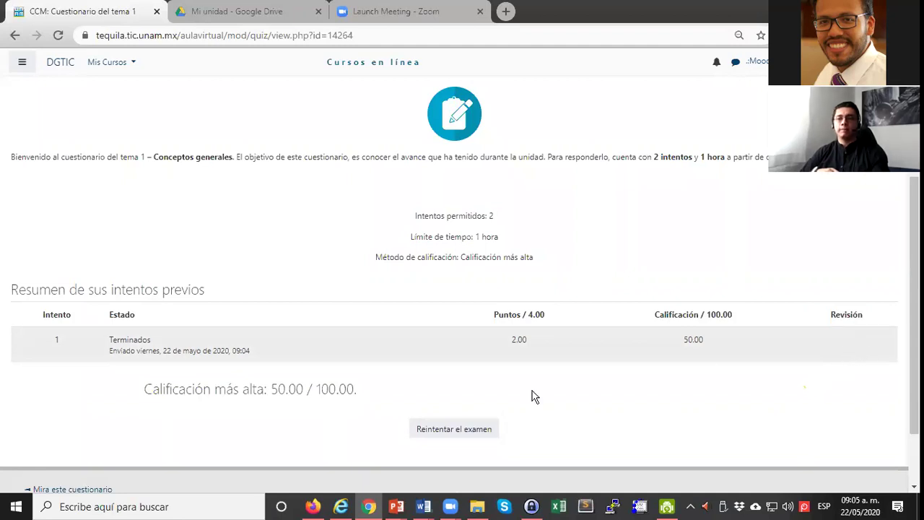
left_click_drag(393, 397, 153, 415)
left_click(133, 416)
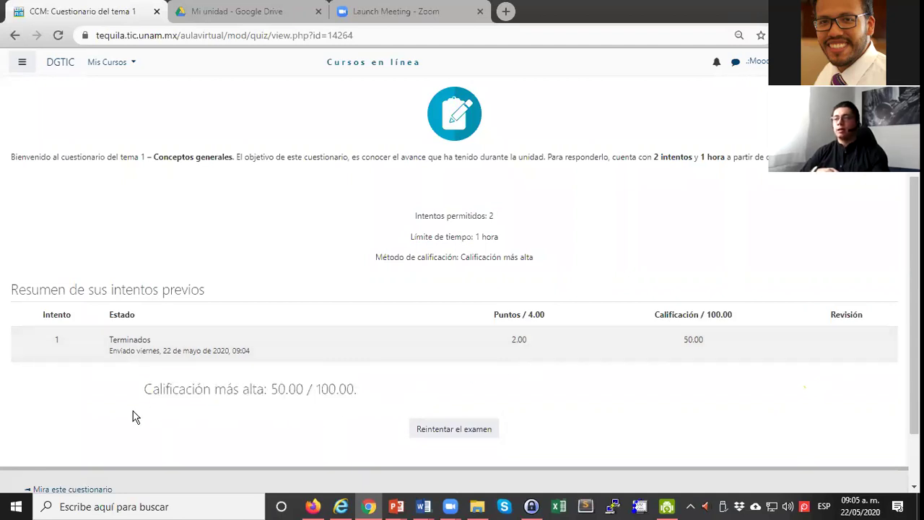
triple_click(141, 410)
left_click(437, 397)
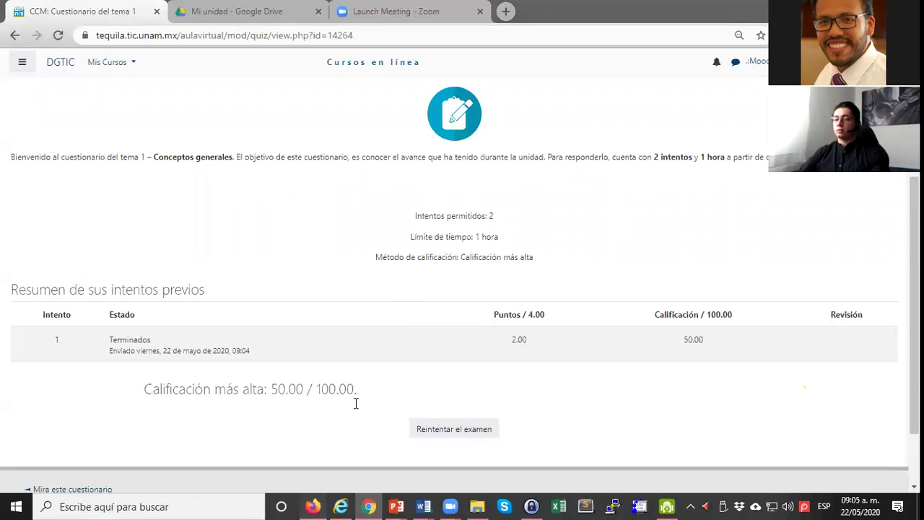
Switch to the teacher's session in Internet Explorer and open the attempts report of Cuestionario del tema 1
left_click(313, 505)
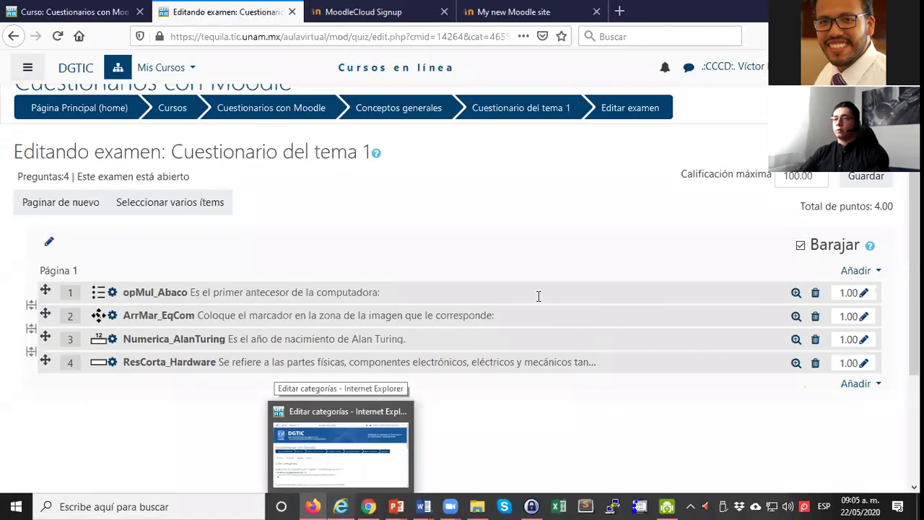
key("alt+Tab")
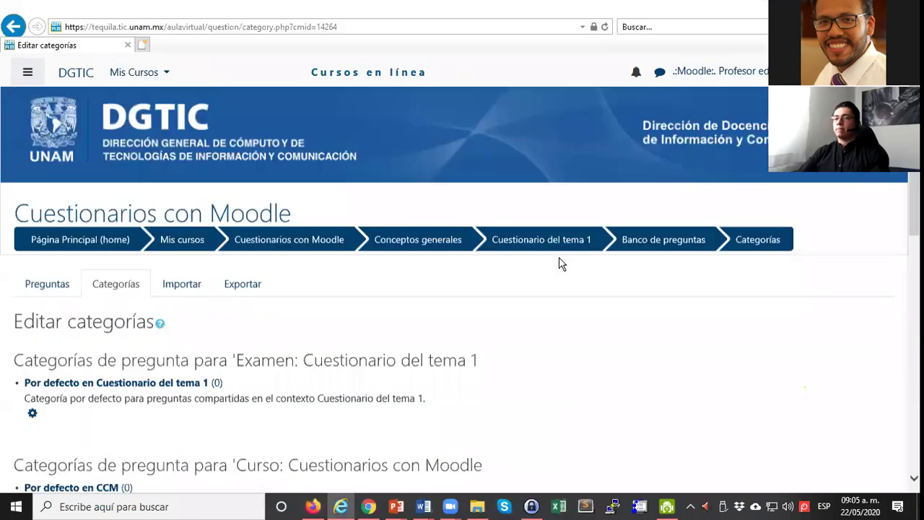
left_click(559, 266)
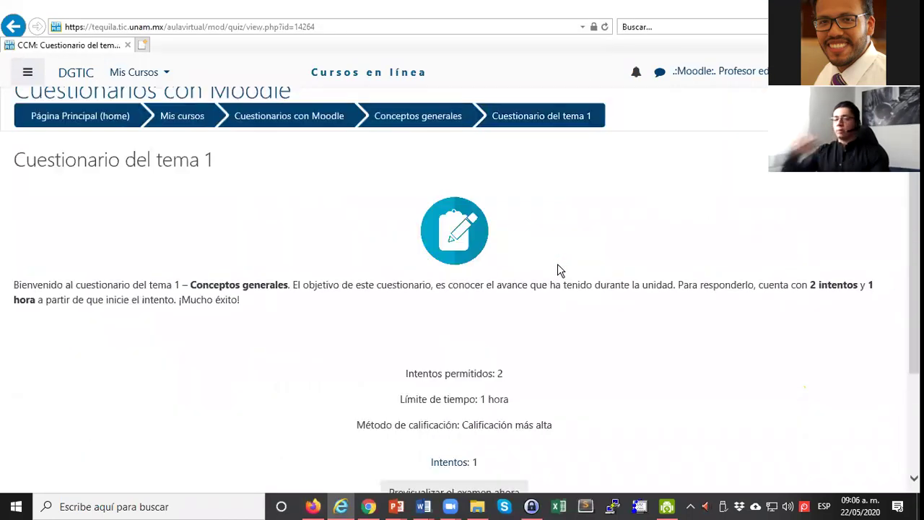
scroll(513, 309, "down", 2)
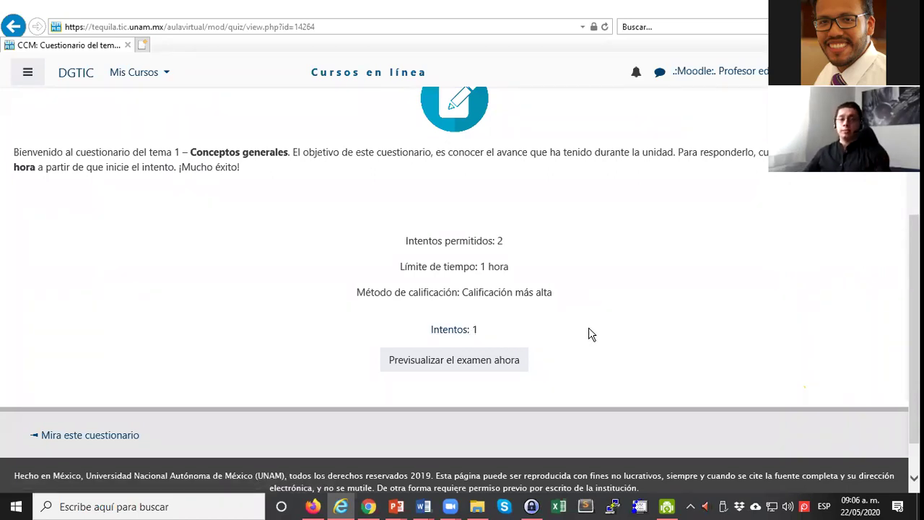
left_click(464, 331)
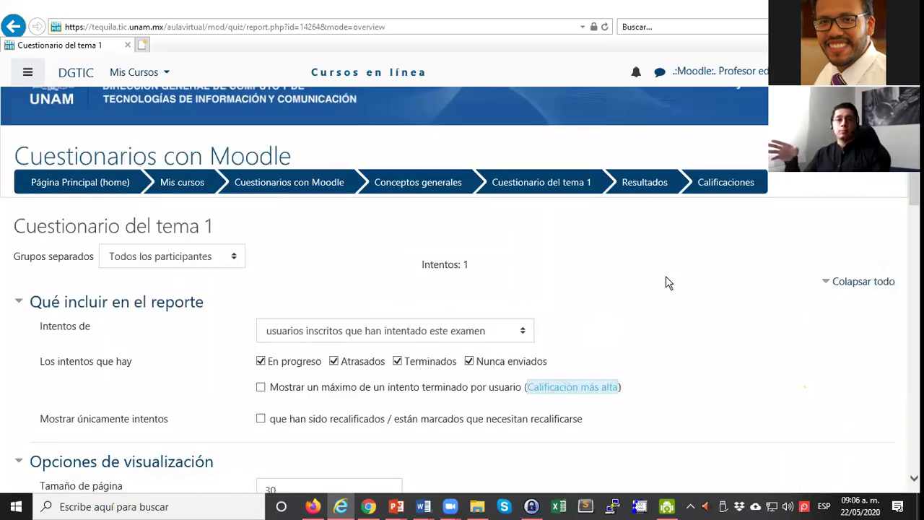
Examine the attempts report of Cuestionario del tema 1, including its filters, the student's grade per question, the overall average and the grade-range chart
scroll(665, 274, "down", 1)
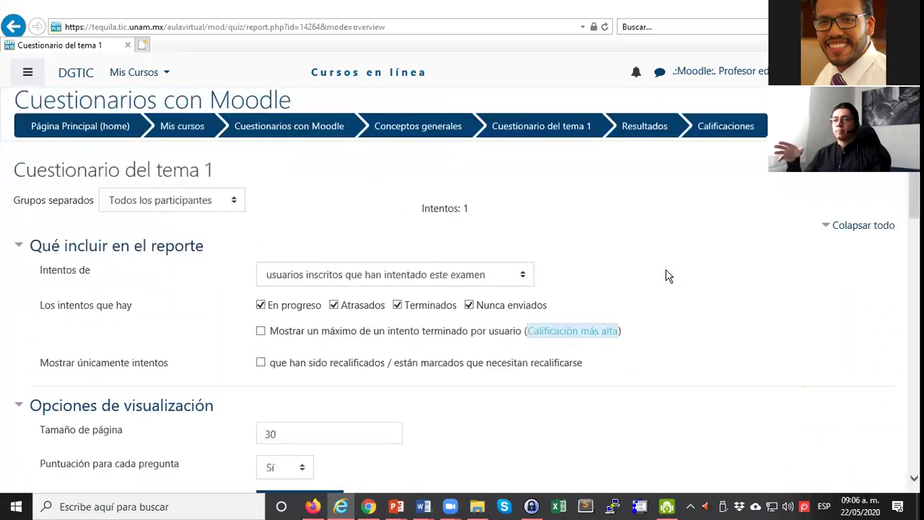
scroll(666, 274, "down", 3)
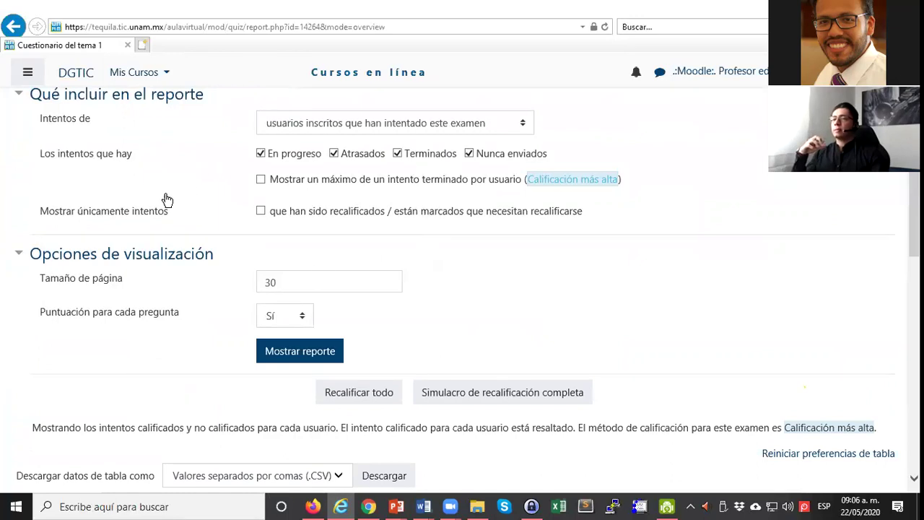
scroll(134, 184, "down", 7)
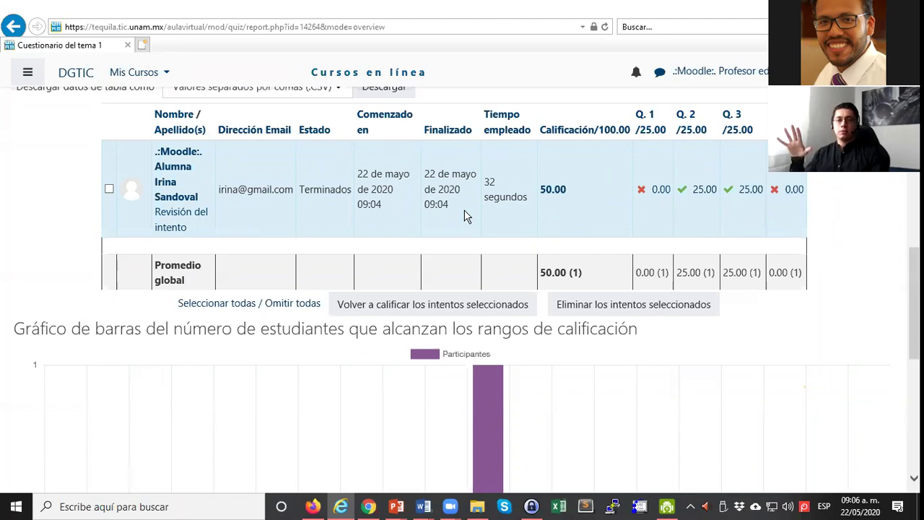
scroll(466, 216, "down", 3)
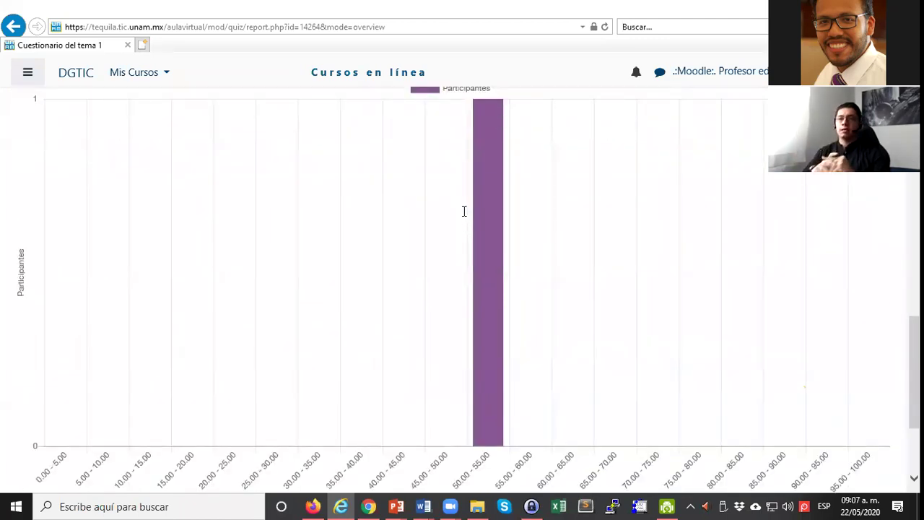
scroll(404, 233, "up", 3)
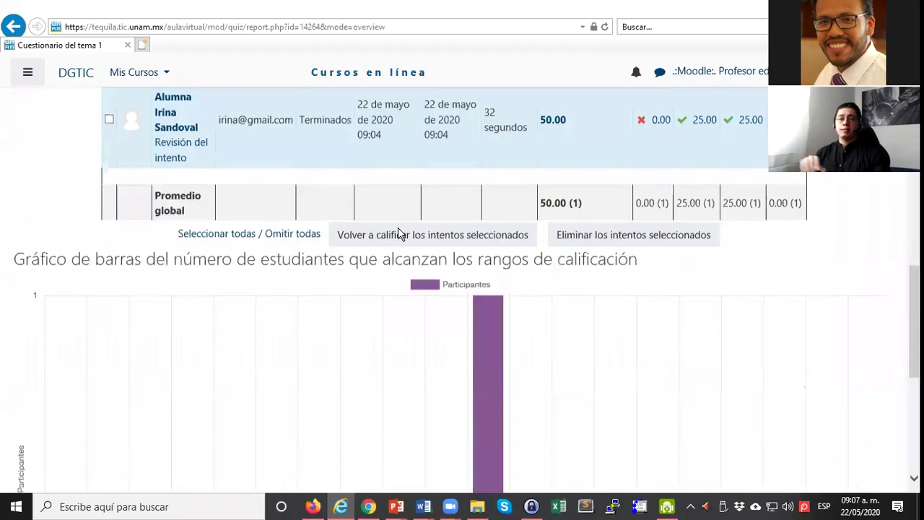
scroll(401, 233, "up", 1)
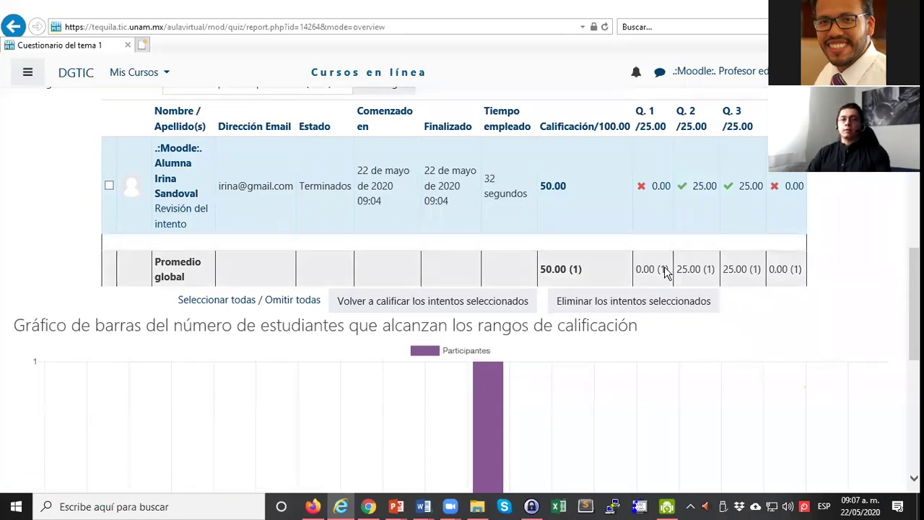
scroll(648, 289, "up", 3)
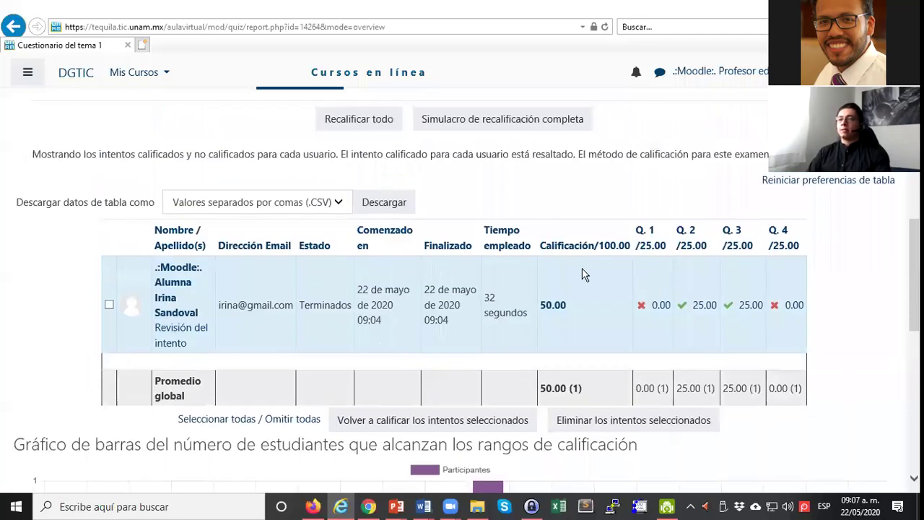
scroll(217, 278, "up", 1)
scroll(202, 227, "up", 5)
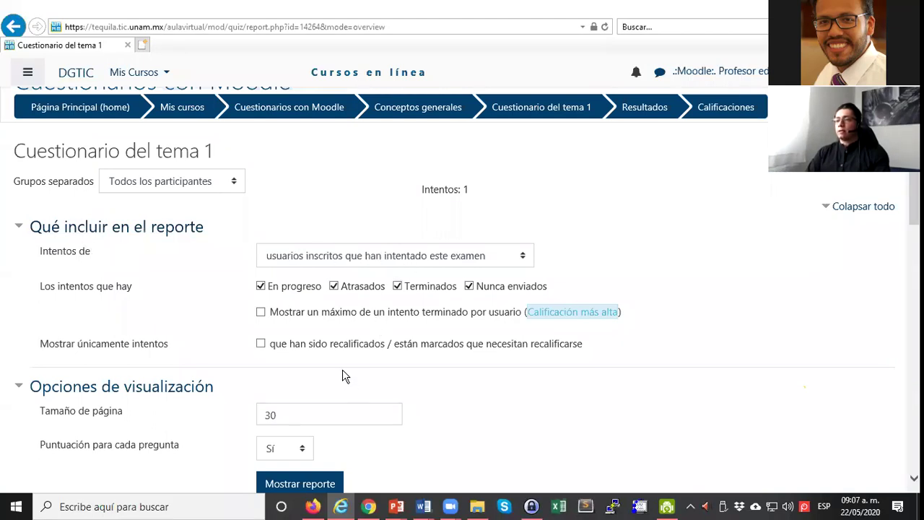
scroll(467, 256, "down", 2)
scroll(488, 281, "up", 2)
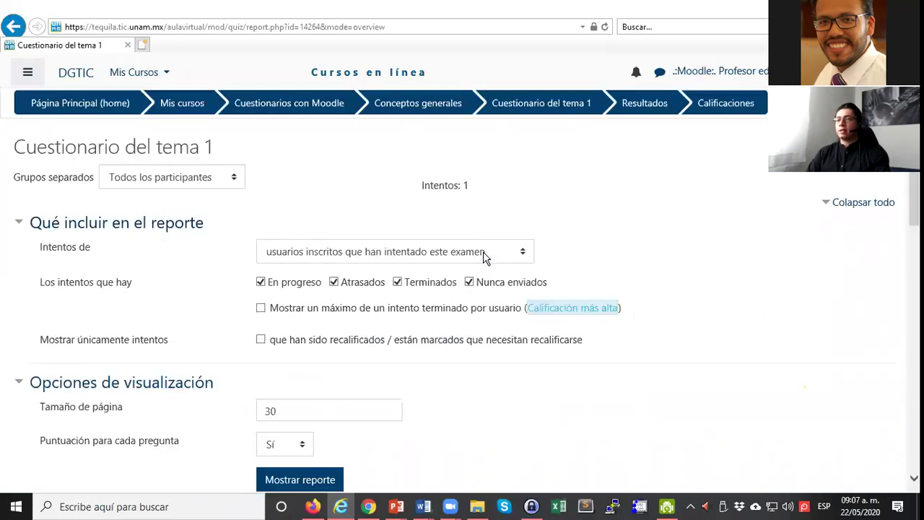
Review the report's choices for whose attempts to include, without changing the current selection
left_click(520, 258)
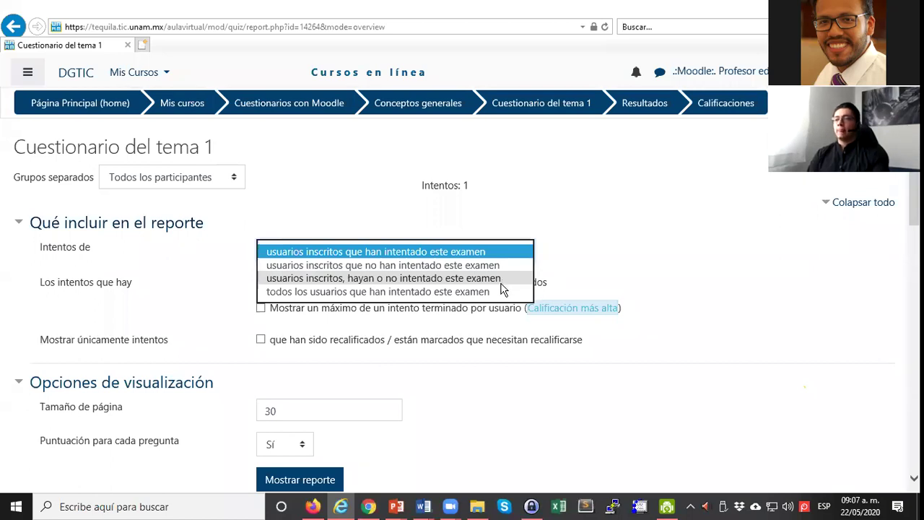
left_click(627, 253)
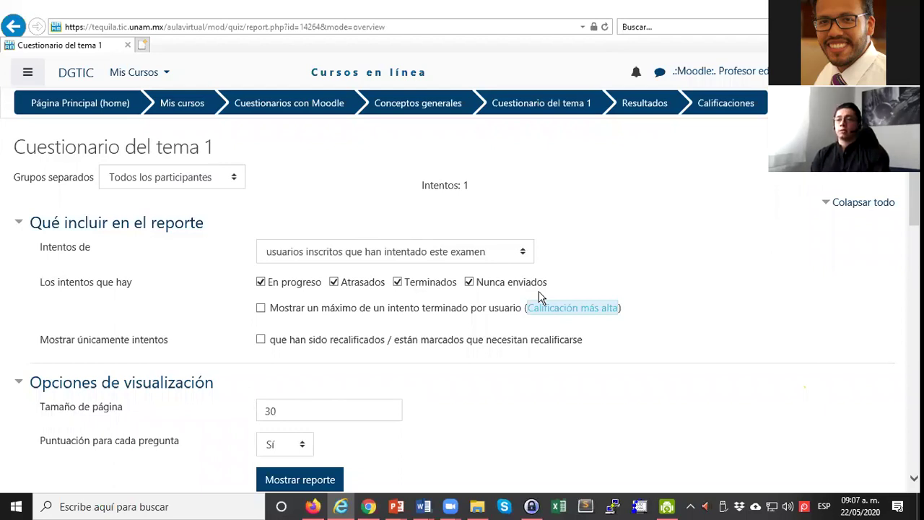
scroll(505, 238, "down", 2)
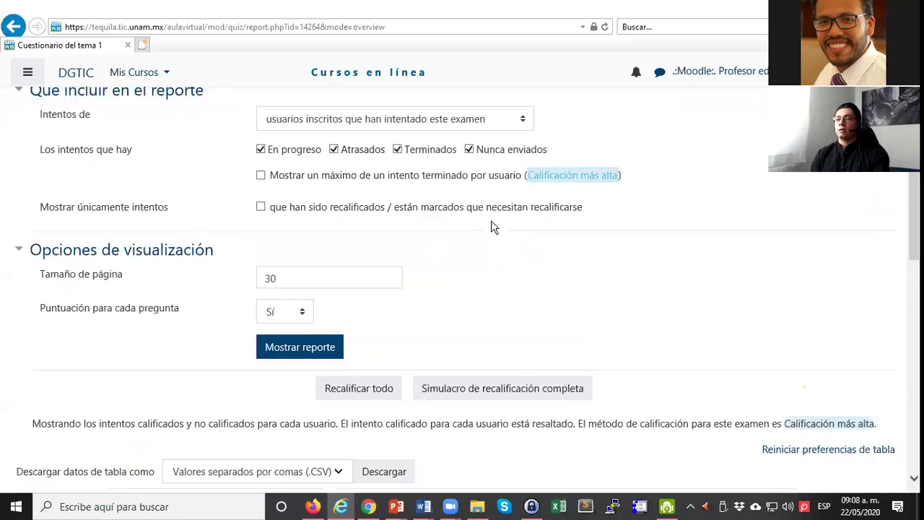
Examine the report's display options, covering the page size and the marks for each question
scroll(166, 213, "down", 1)
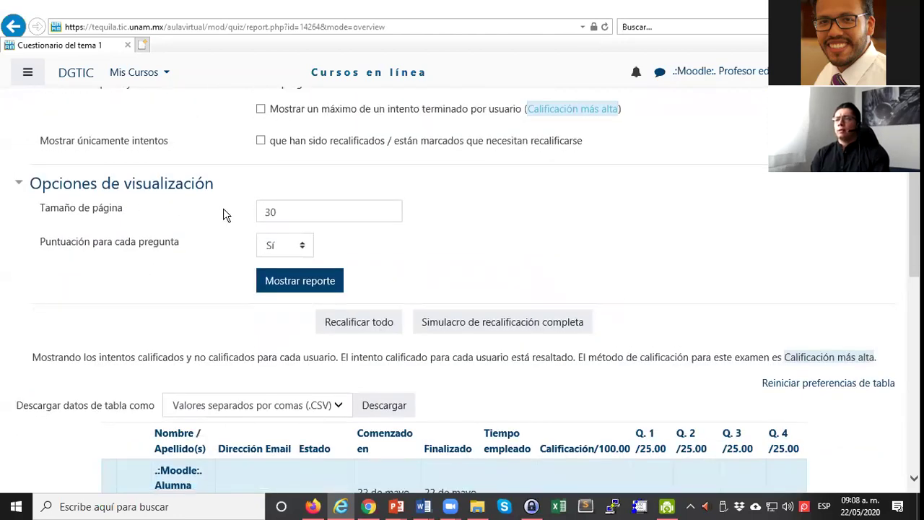
double_click(324, 211)
left_click(502, 213)
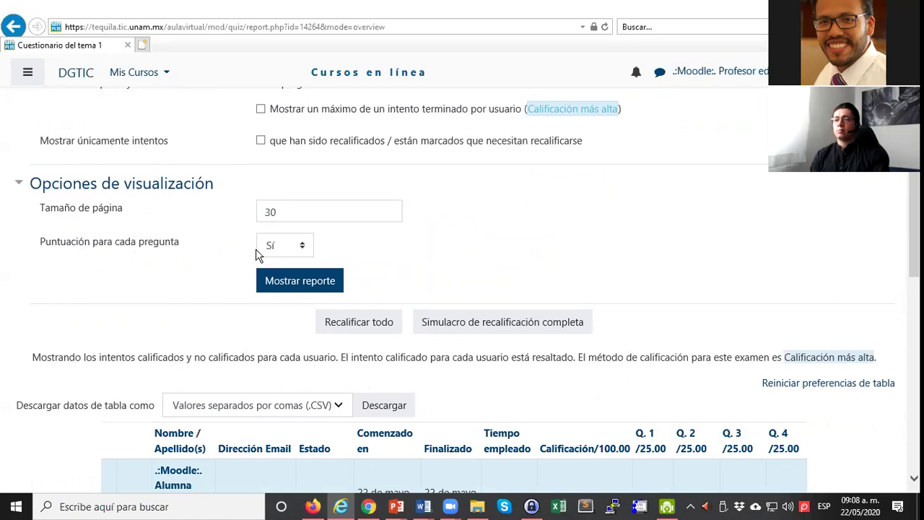
scroll(256, 255, "down", 2)
scroll(256, 254, "down", 3)
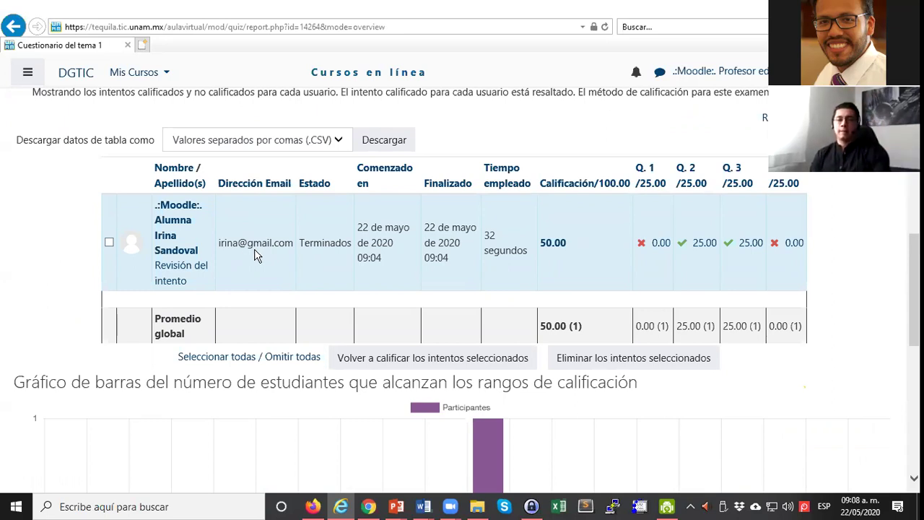
scroll(304, 260, "up", 2)
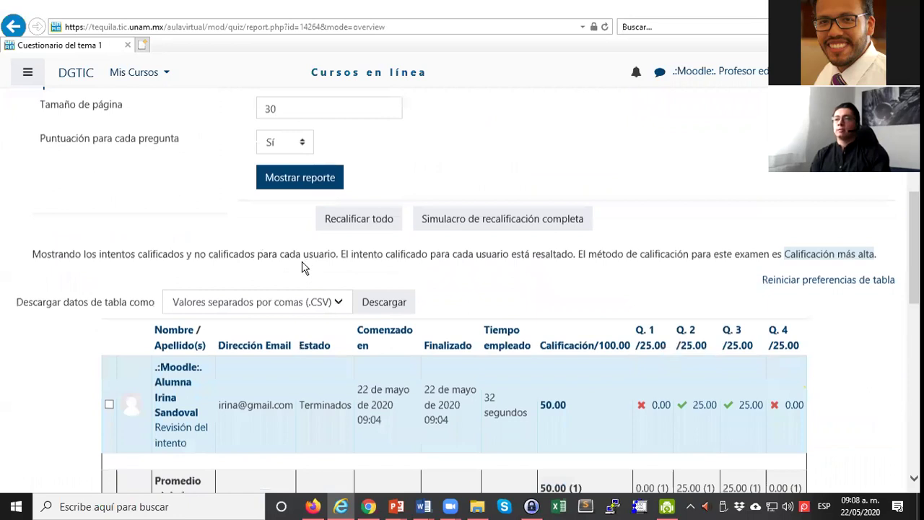
scroll(303, 267, "up", 2)
left_click_drag(257, 275, 402, 264)
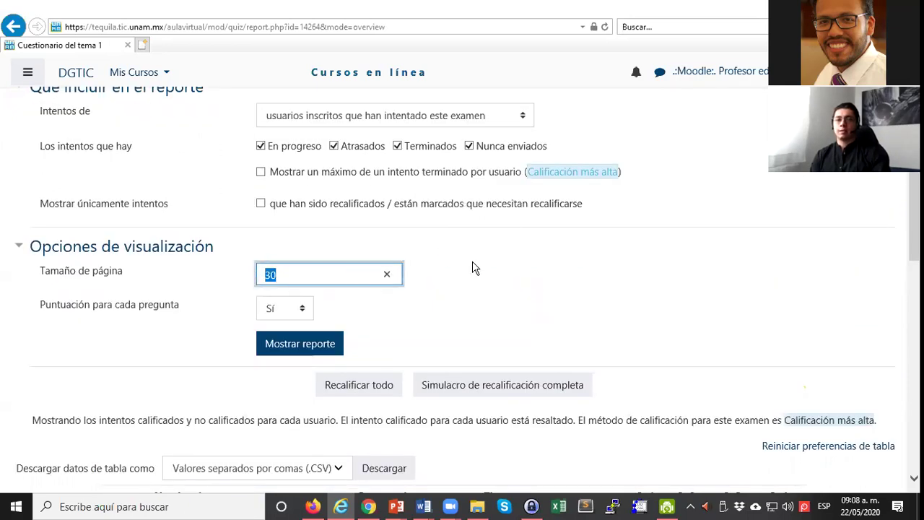
left_click(560, 258)
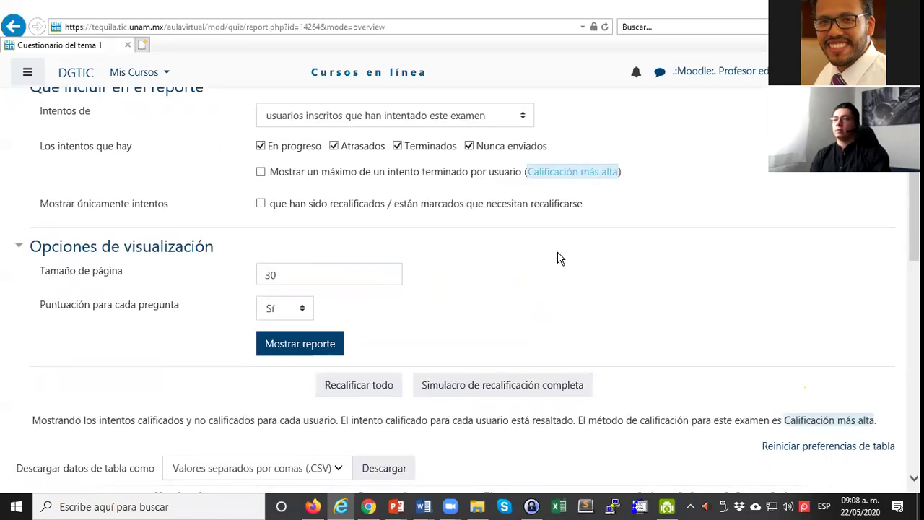
Check the file formats offered for downloading the report's table data
scroll(329, 206, "down", 2)
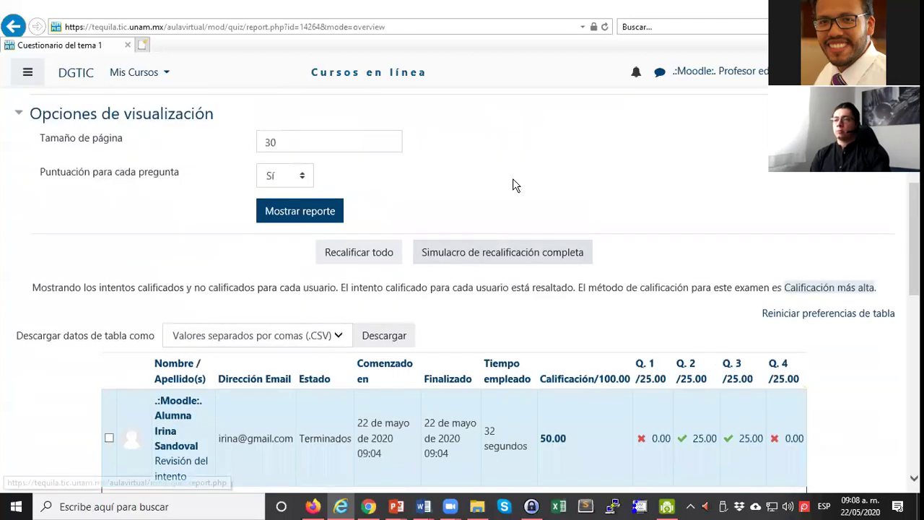
scroll(513, 186, "down", 1)
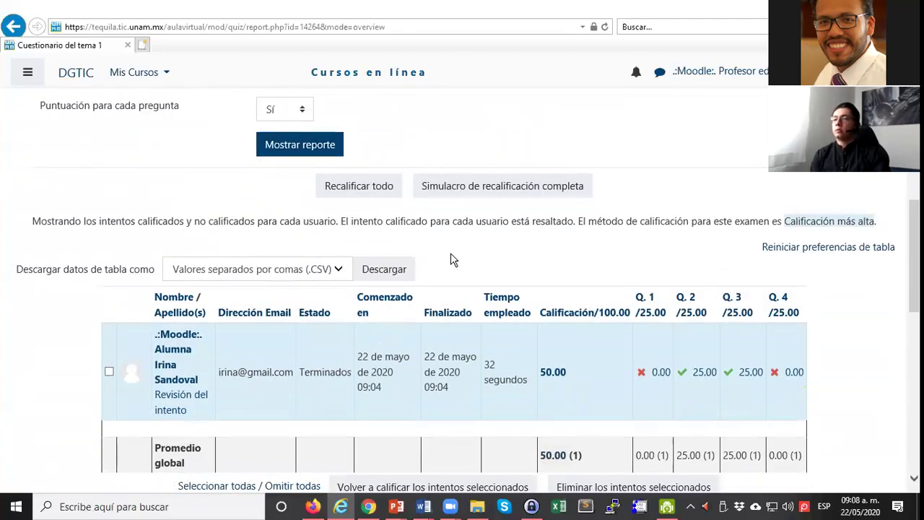
scroll(450, 257, "down", 1)
left_click_drag(20, 205, 323, 203)
left_click(325, 203)
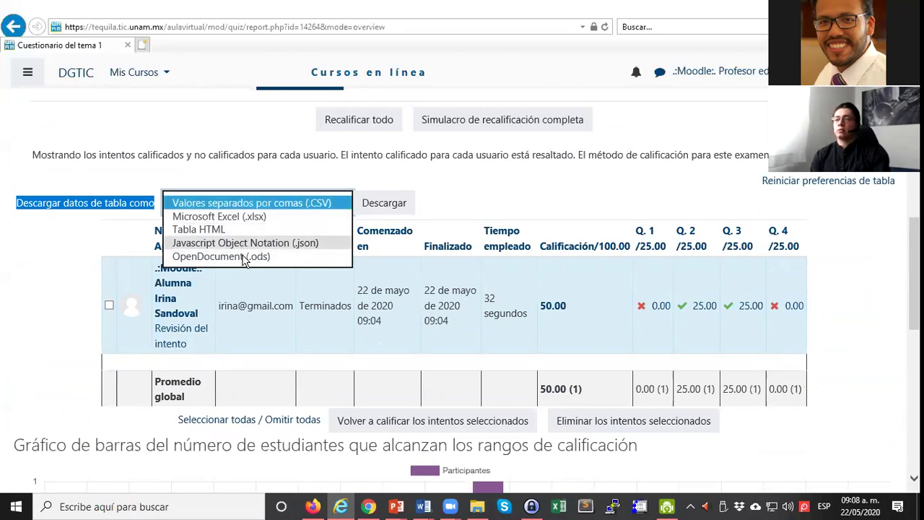
left_click(512, 186)
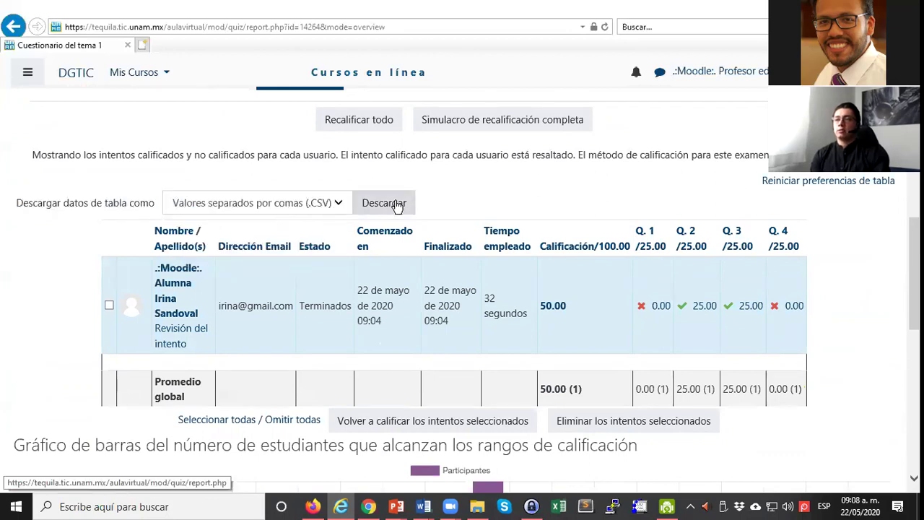
Select all attempts listed in the report table
scroll(462, 200, "down", 3)
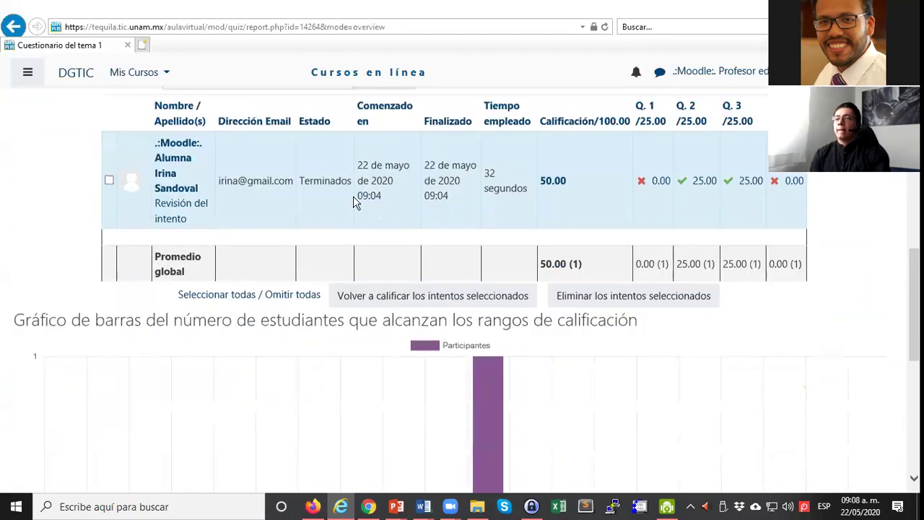
scroll(147, 208, "down", 1)
scroll(130, 217, "up", 2)
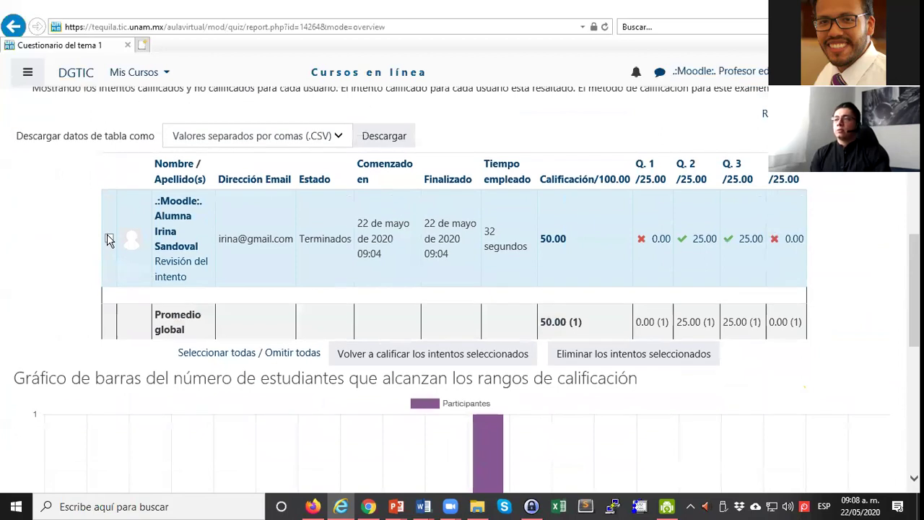
left_click(258, 352)
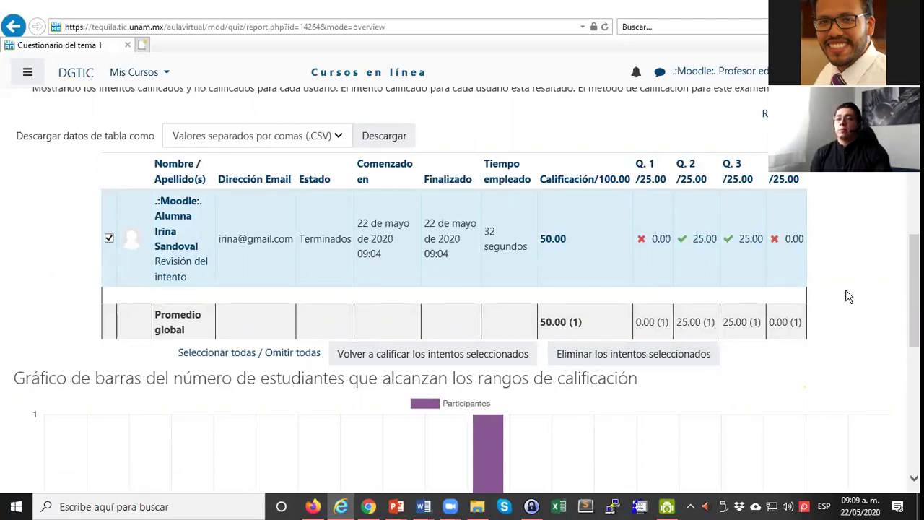
Examine the bar chart of the number of students reaching each grade range
scroll(846, 295, "down", 1)
scroll(848, 296, "down", 2)
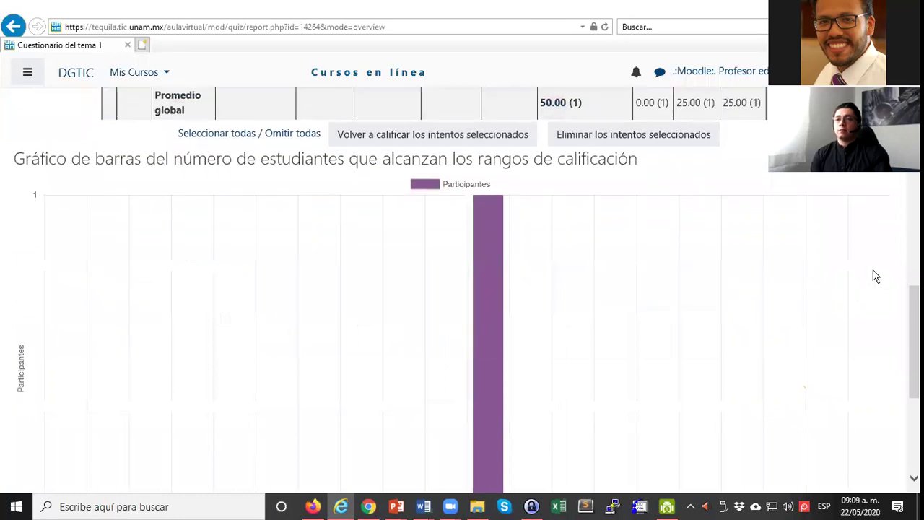
scroll(875, 277, "down", 1)
scroll(874, 276, "down", 1)
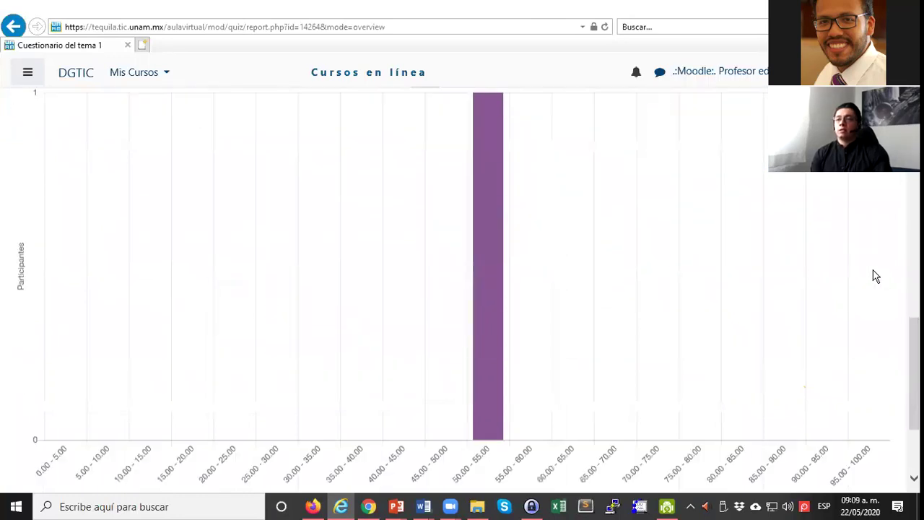
scroll(874, 277, "up", 1)
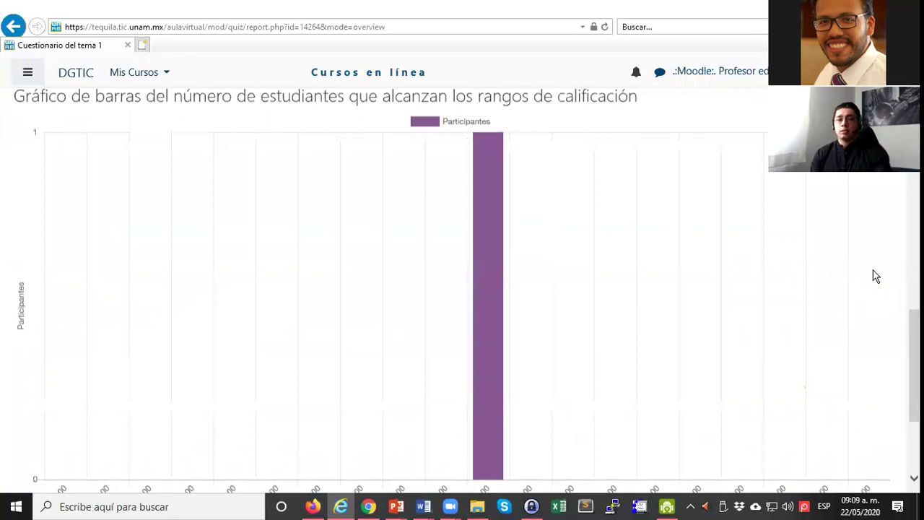
scroll(875, 276, "up", 2)
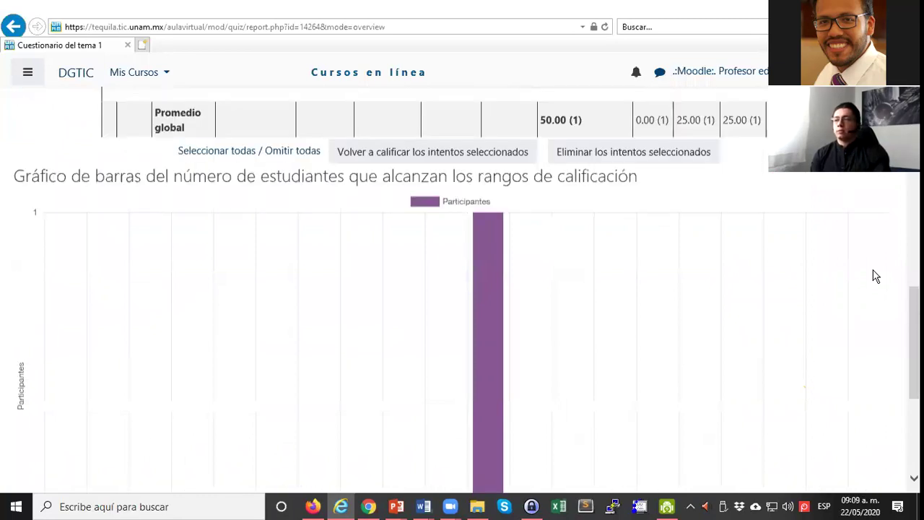
scroll(875, 277, "up", 5)
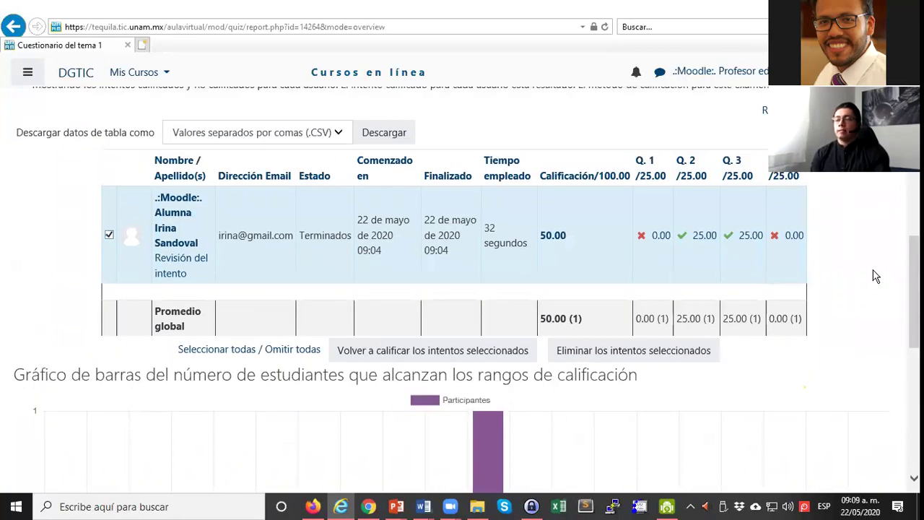
Deselect the student's attempt in the report table
key("space")
scroll(884, 215, "up", 3)
scroll(885, 215, "down", 3)
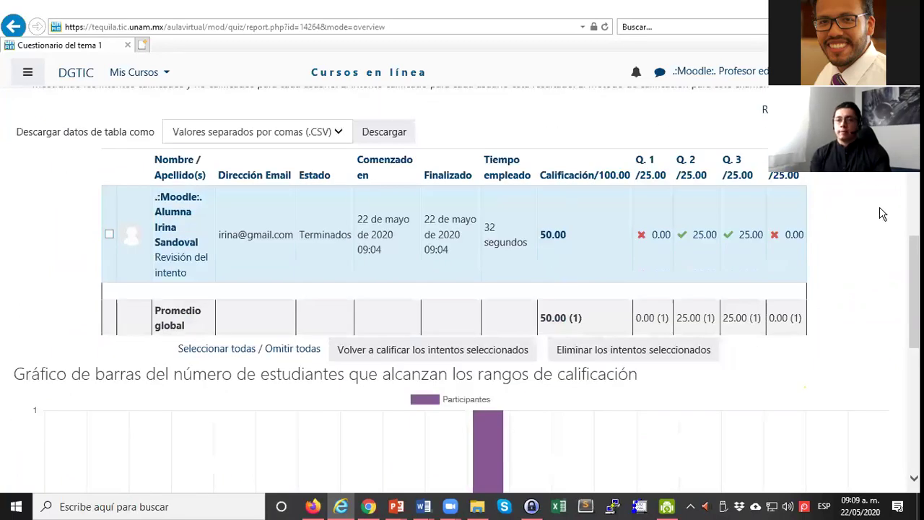
Switch to the PowerPoint slide show and display the "Reporte de calificaciones" slide of section 5, Uso del examen, calificación y reportes
left_click(394, 509)
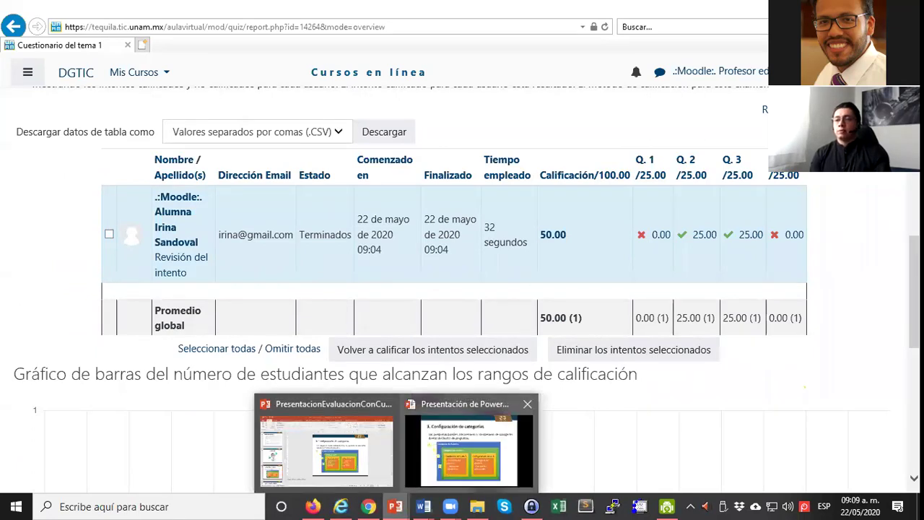
mouse_move(469, 447)
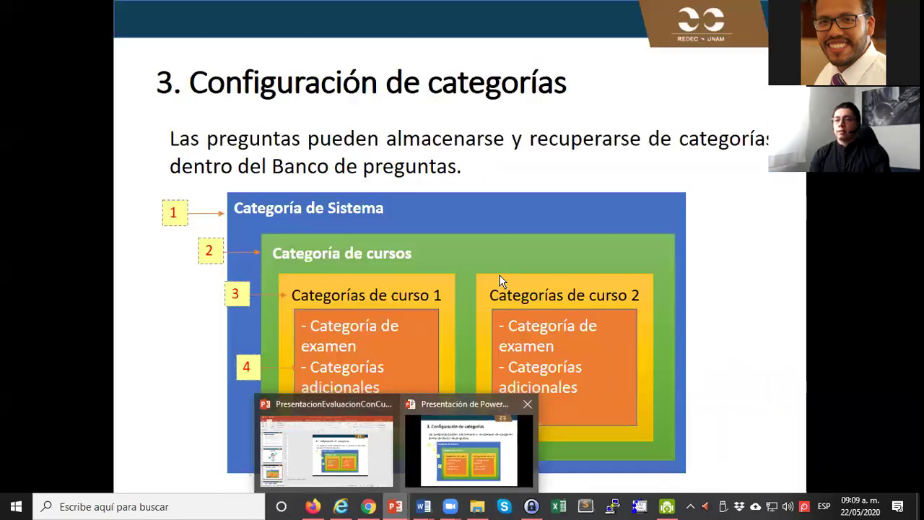
left_click(539, 252)
key("Right")
key("Right")
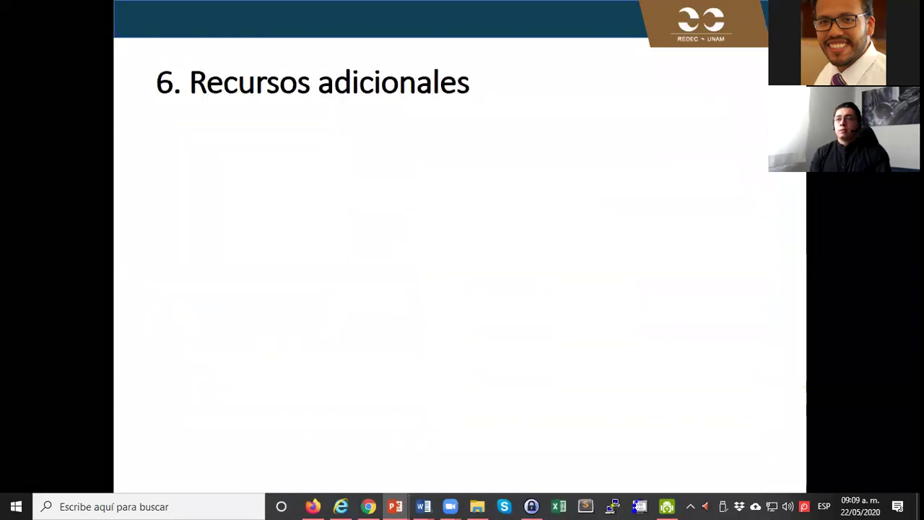
key("Left")
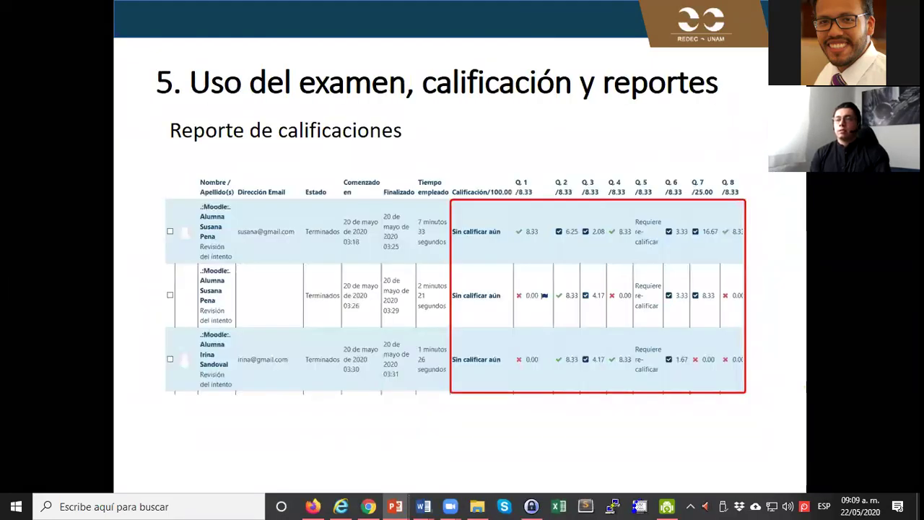